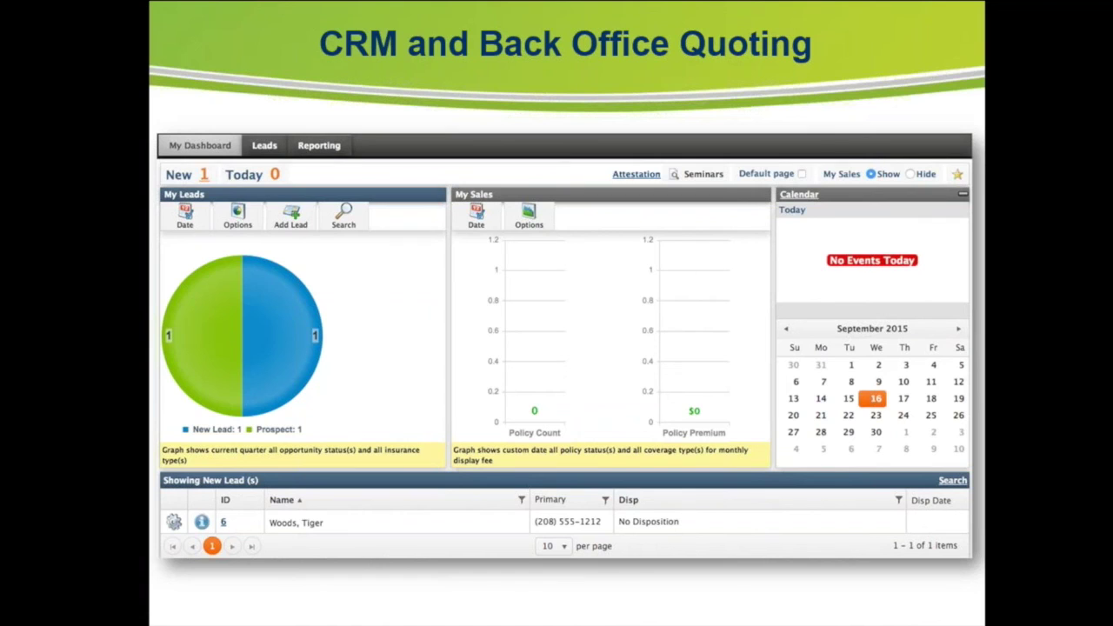
# Step: End the PowerPoint slideshow and bring up the AgentCubed dashboard in Firefox
pyautogui.press('Escape')
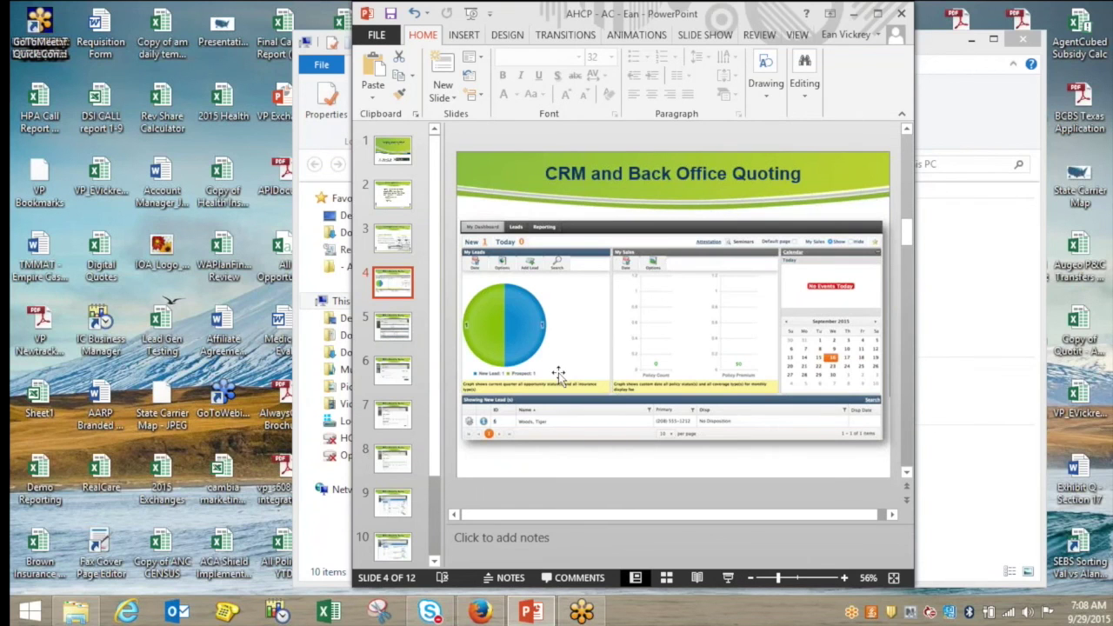
pyautogui.click(479, 612)
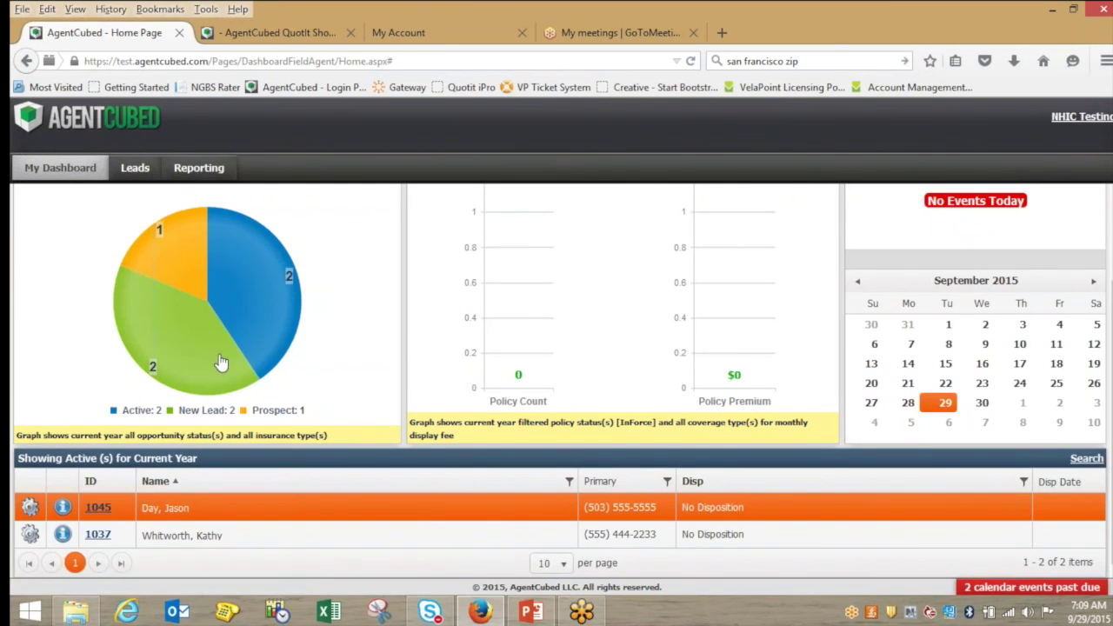
# Step: Filter My Leads to the Active slice and bring up the first lead's gear menu
pyautogui.click(240, 321)
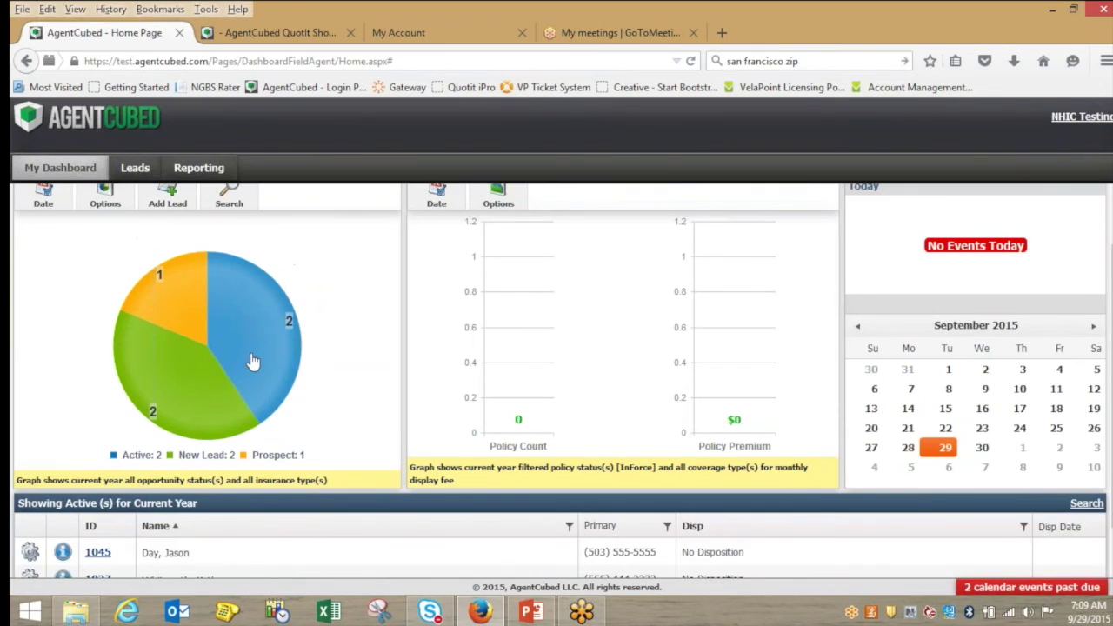
pyautogui.scroll(-1, 256, 360)
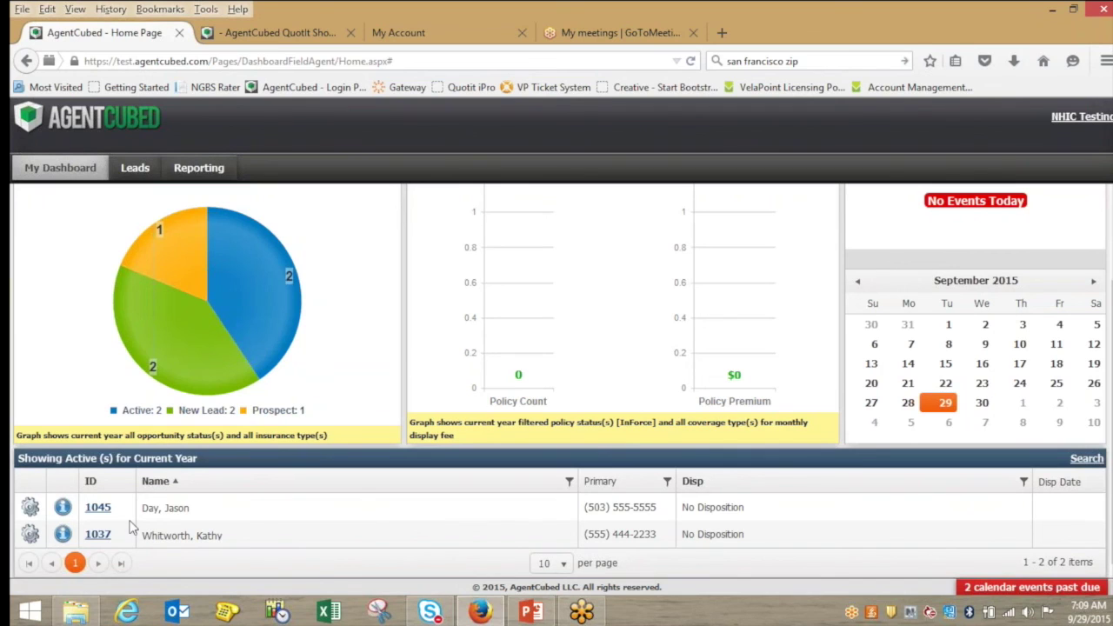
pyautogui.scroll(1, 30, 509)
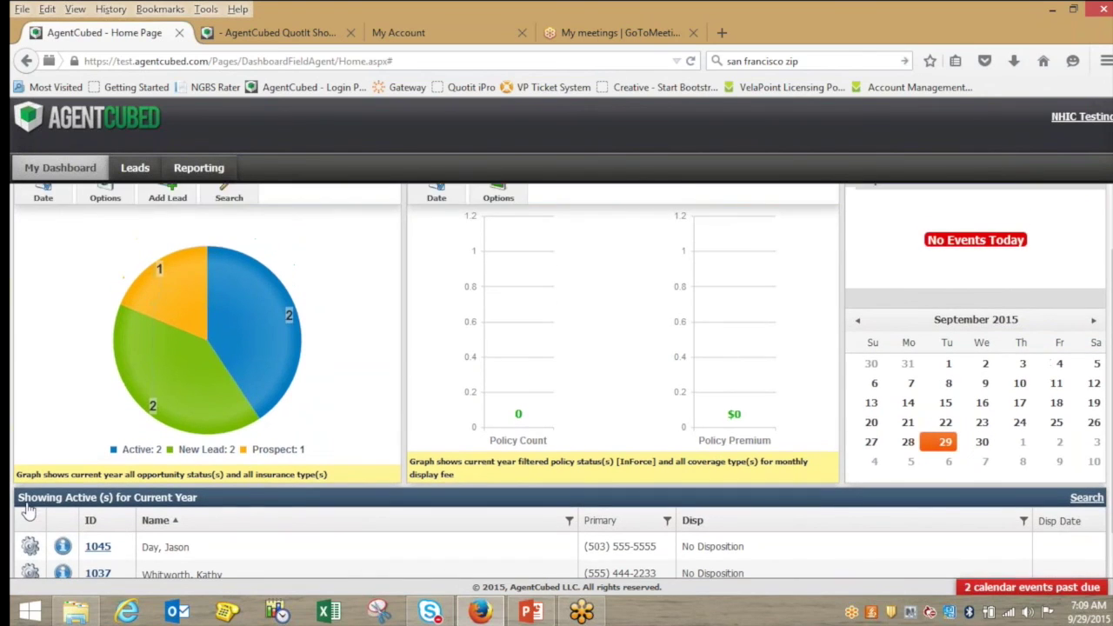
pyautogui.scroll(-1, 31, 510)
pyautogui.click(31, 508)
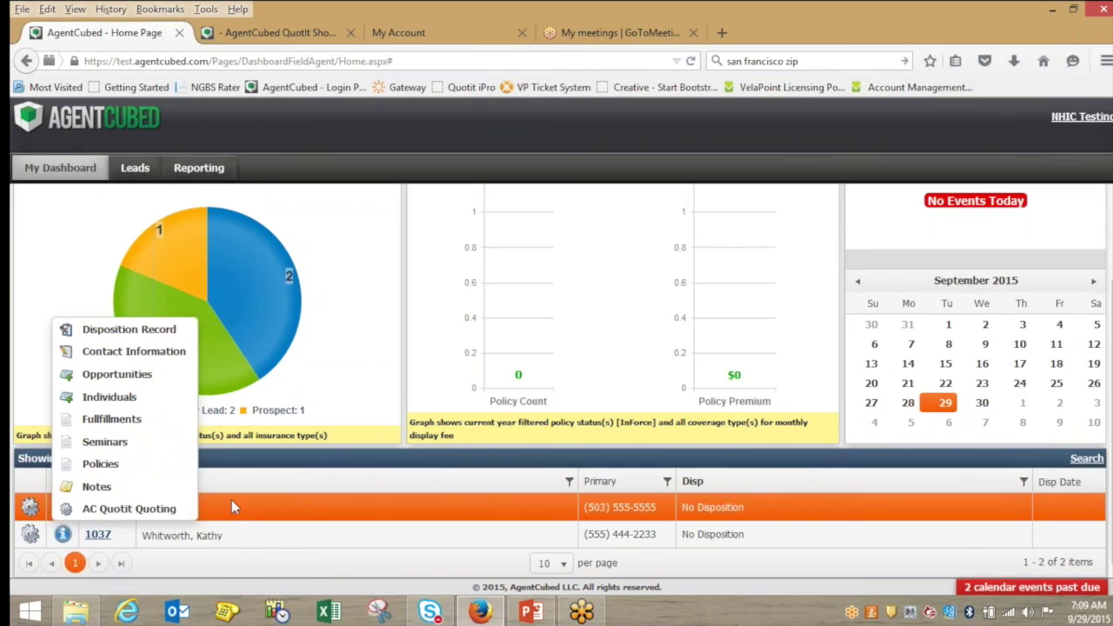
# Step: Open the first lead's customer record and check its opportunity source
pyautogui.click(99, 508)
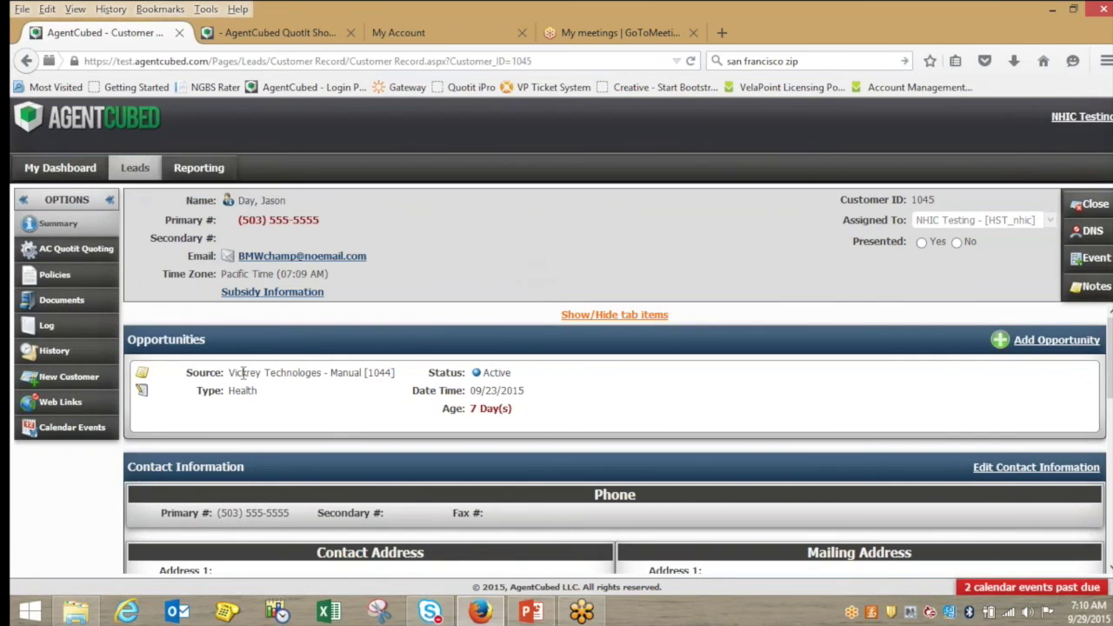
pyautogui.moveTo(235, 372); pyautogui.dragTo(382, 398)
pyautogui.click(316, 390)
# Step: Review the record's contact details and view its History, which has no call records
pyautogui.scroll(-1, 317, 391)
pyautogui.scroll(-1, 323, 391)
pyautogui.scroll(-5, 369, 432)
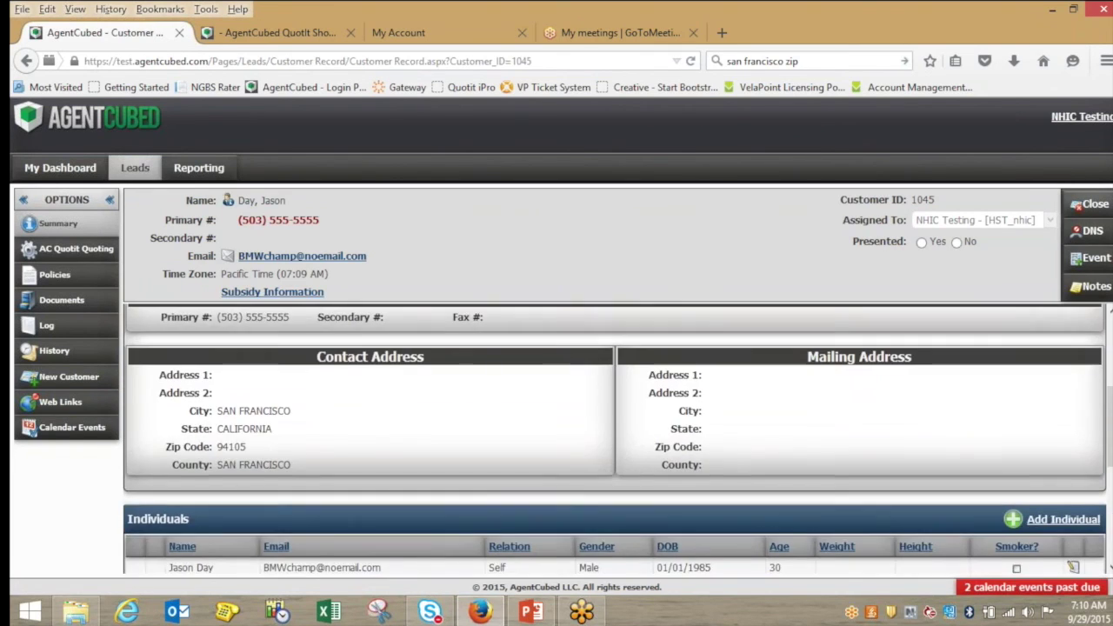
pyautogui.scroll(-2, 408, 460)
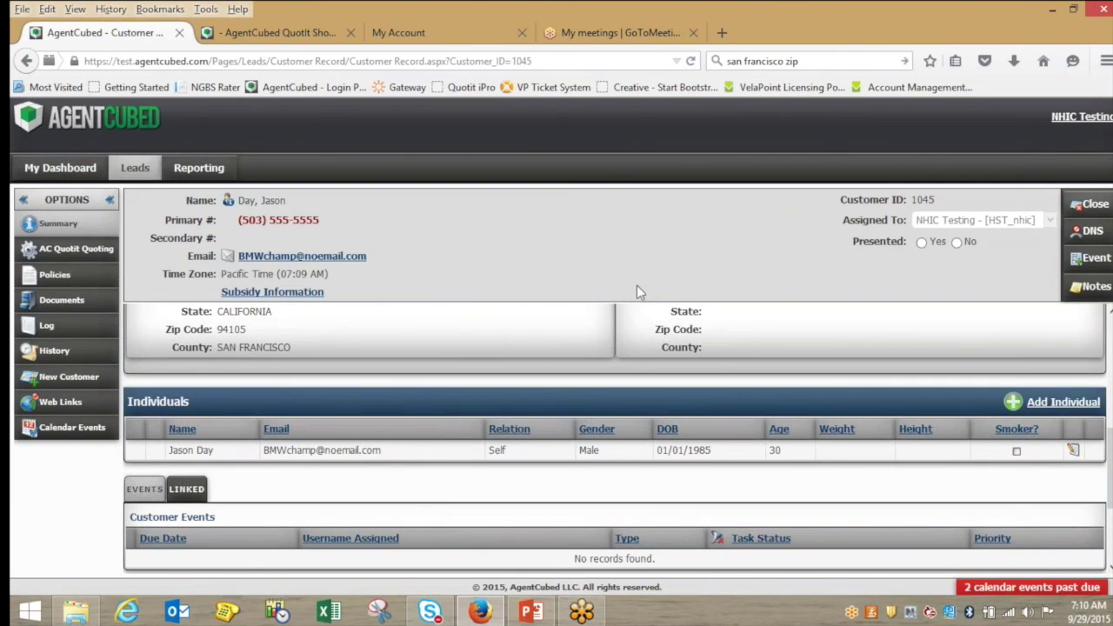
pyautogui.scroll(4, 627, 352)
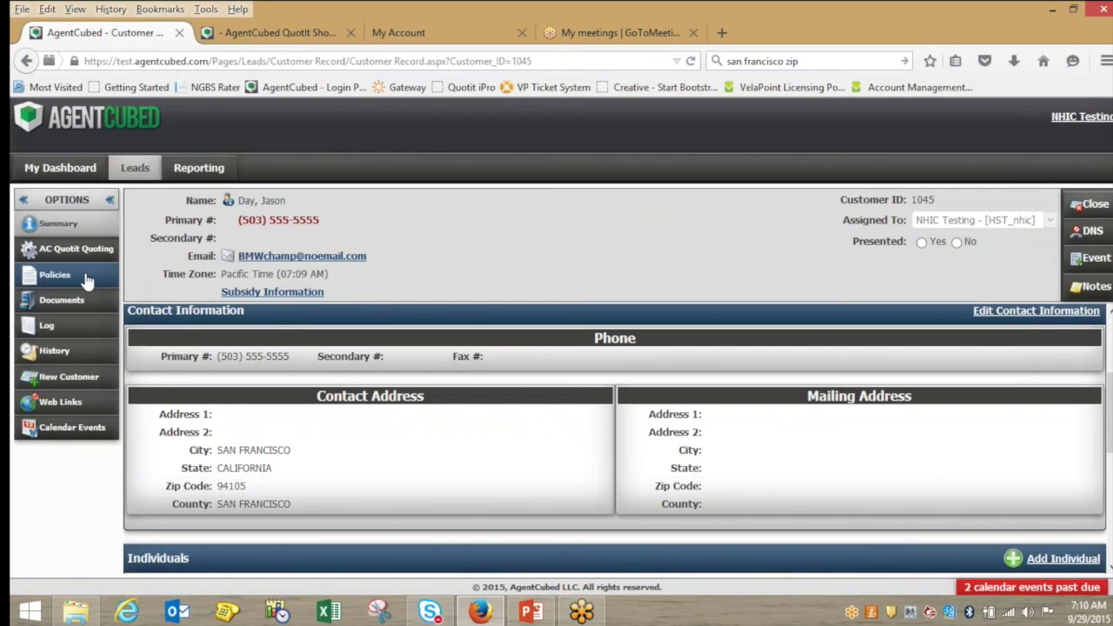
pyautogui.click(61, 352)
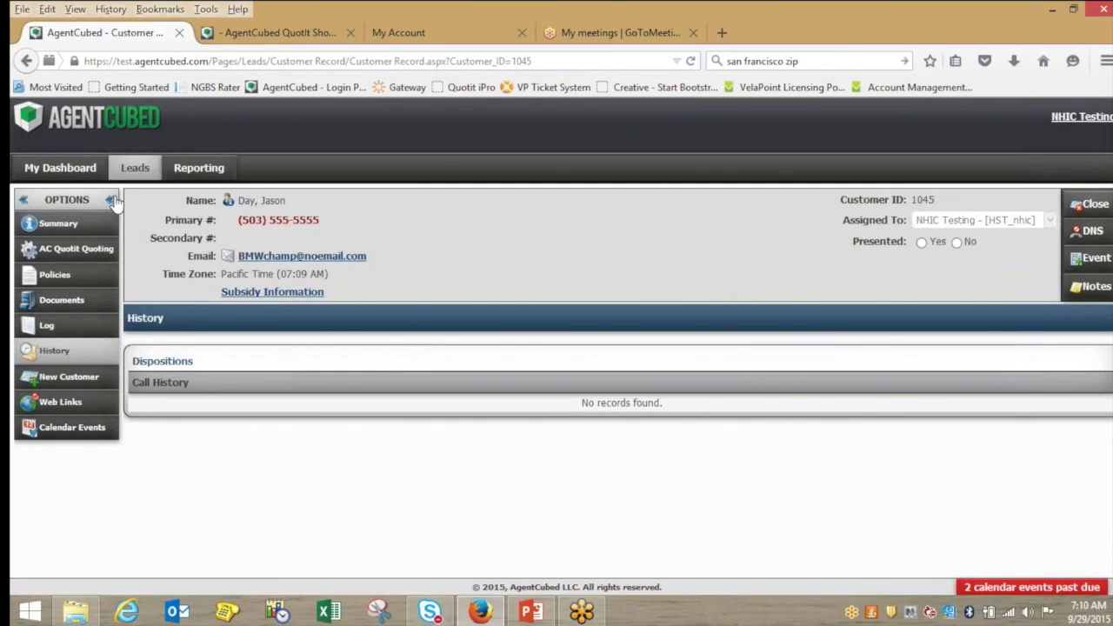
# Step: Load the AC Quotit Quoting section showing one previous quote from Sep 29, 2015
pyautogui.click(74, 251)
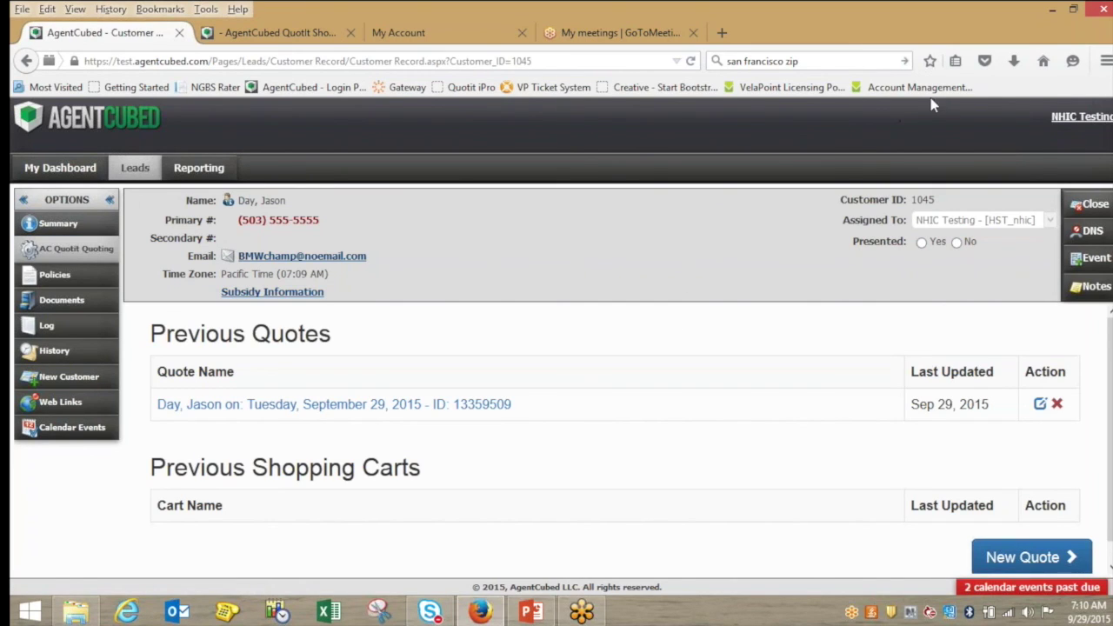
pyautogui.scroll(-1, 565, 334)
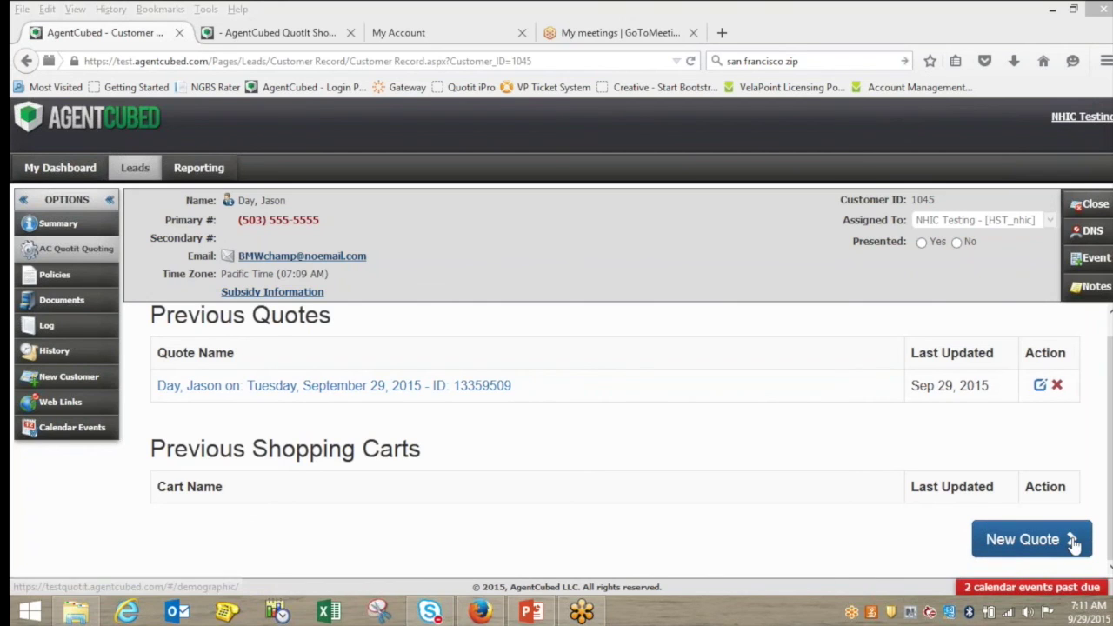
# Step: Start a new quote for this lead
pyautogui.click(1041, 540)
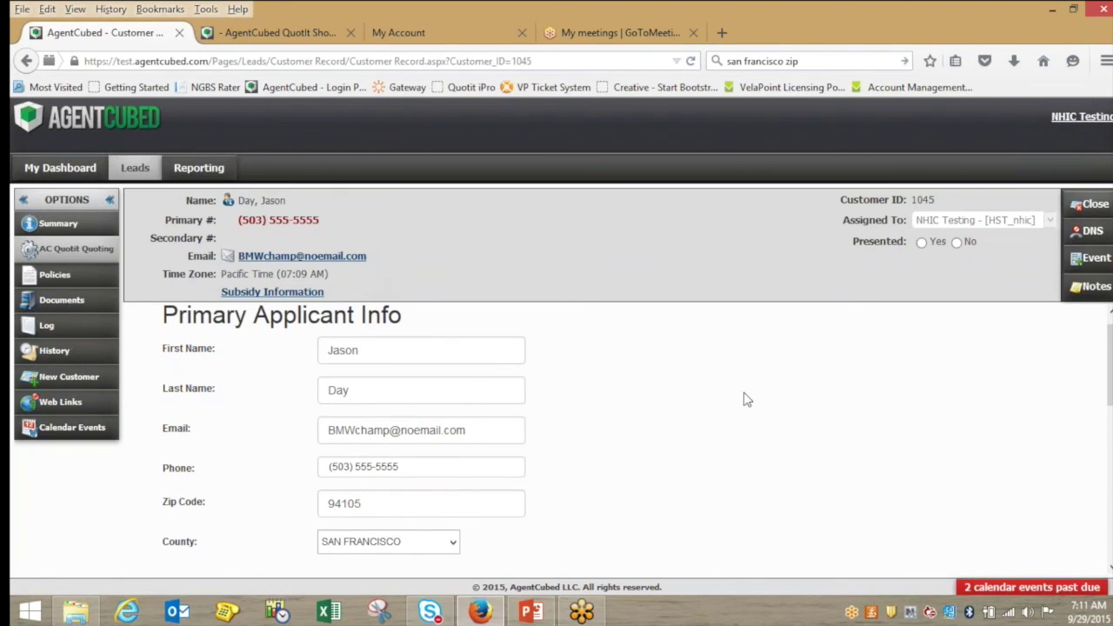
pyautogui.scroll(-1, 632, 380)
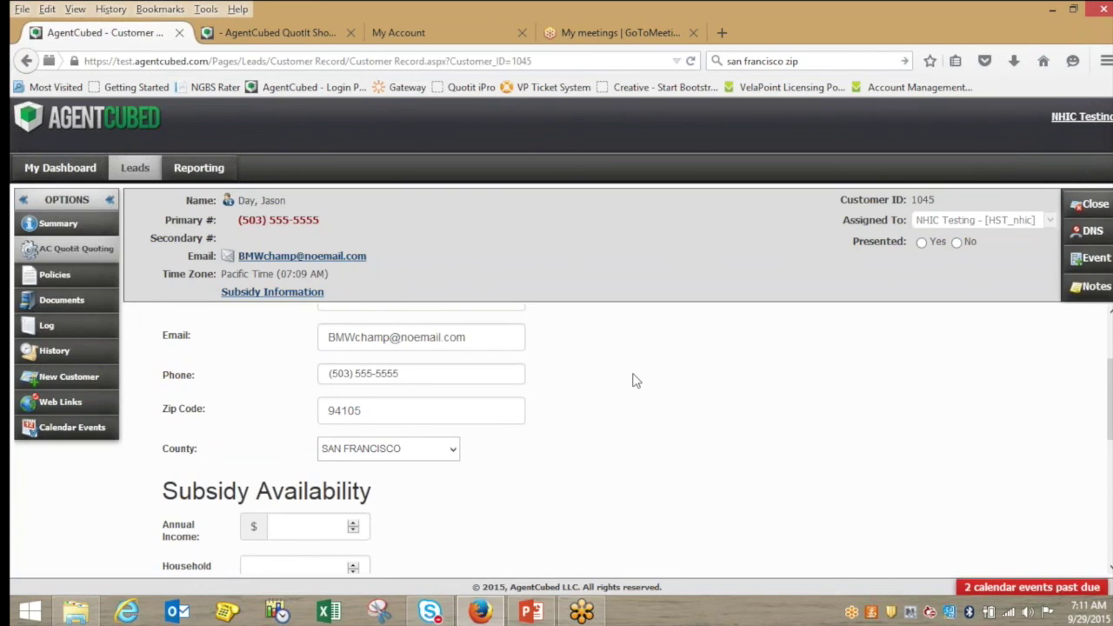
pyautogui.scroll(-2, 616, 385)
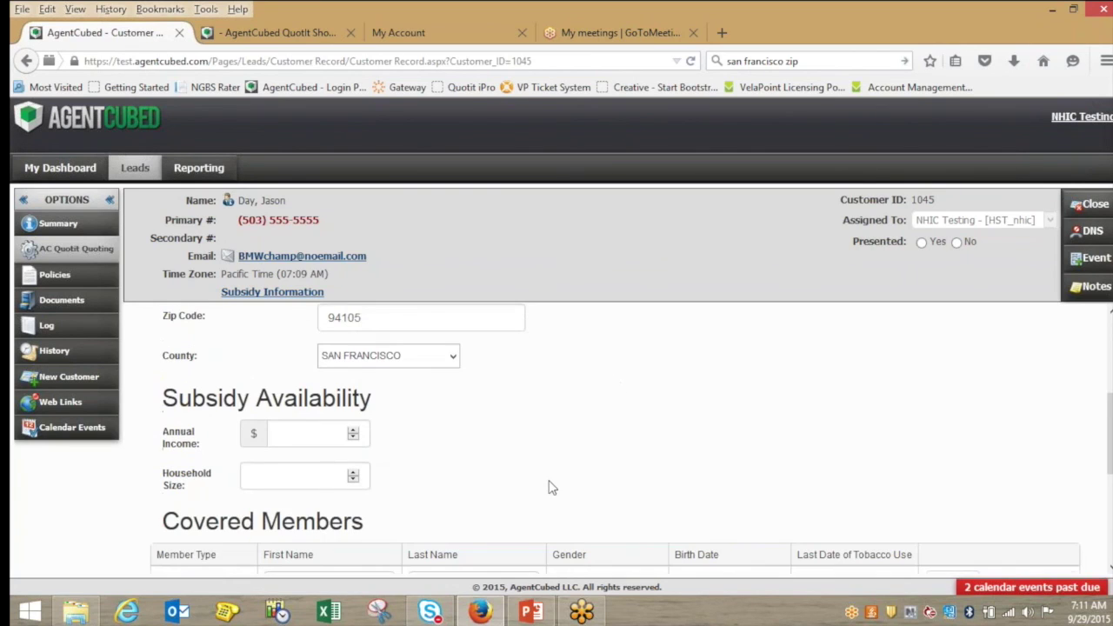
# Step: Enter annual income 39000 and household size 3, qualifying for a $125.00 subsidy
pyautogui.click(319, 432)
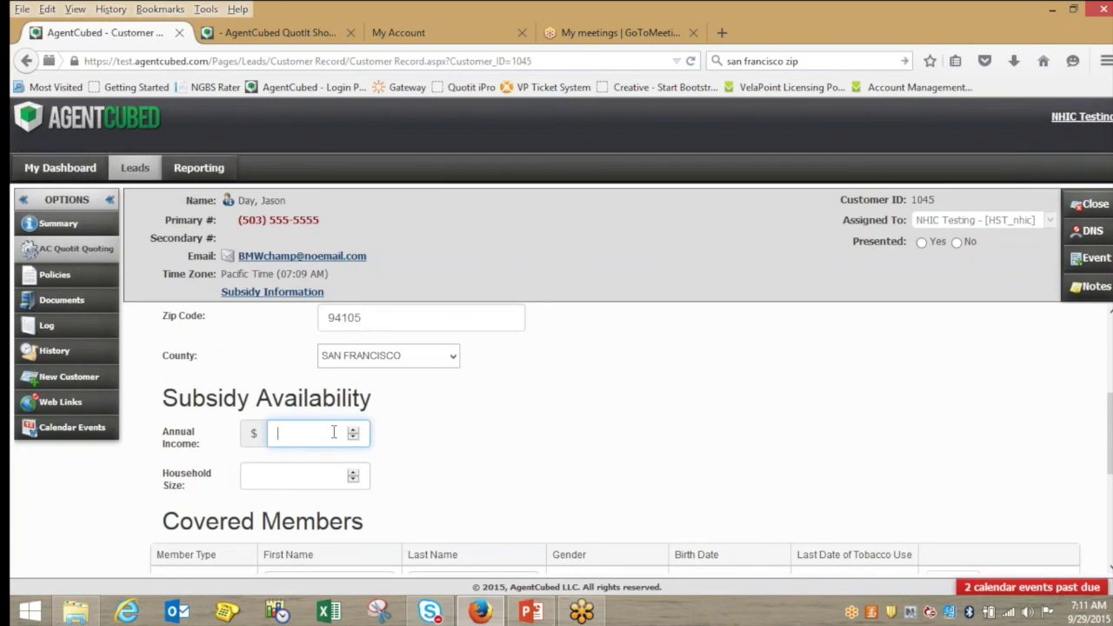
pyautogui.write('39000')
pyautogui.click(303, 477)
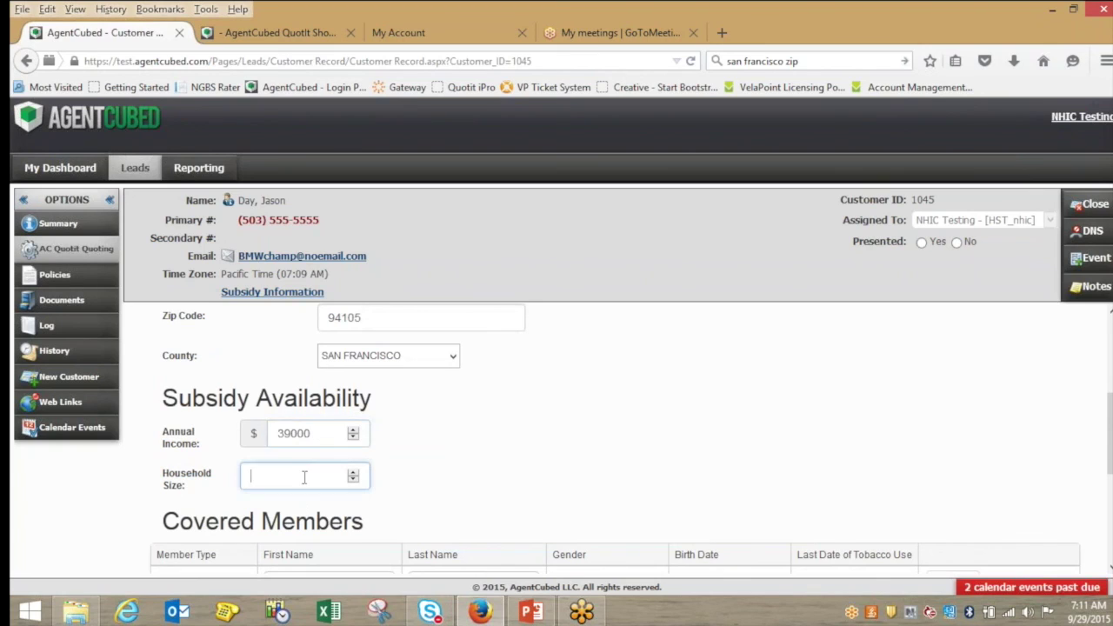
pyautogui.write('3')
pyautogui.scroll(-2, 595, 400)
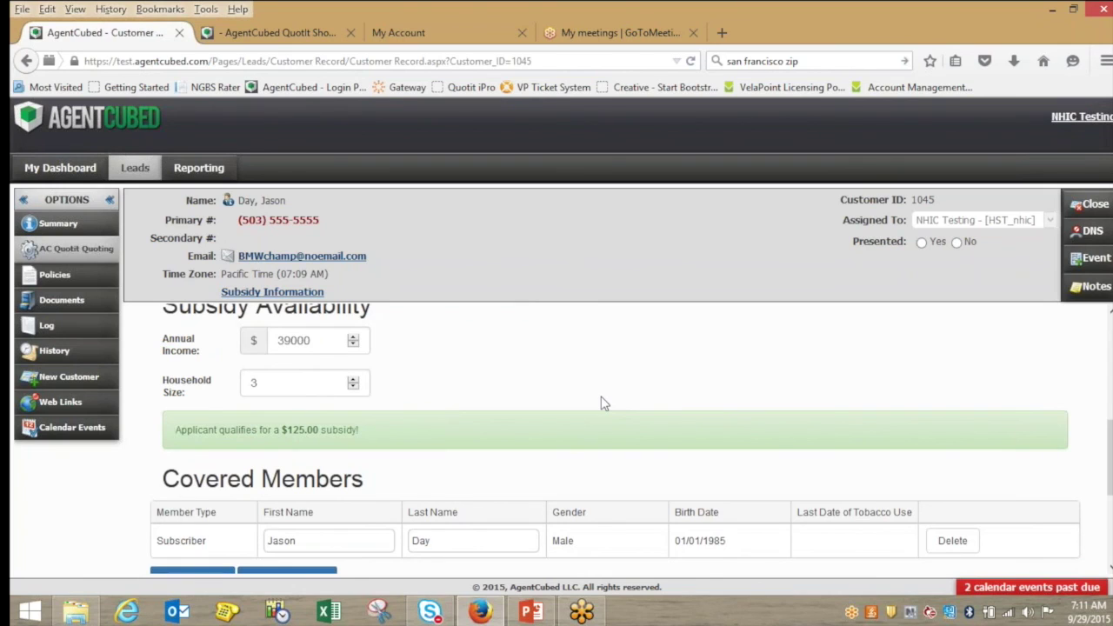
pyautogui.scroll(-2, 604, 402)
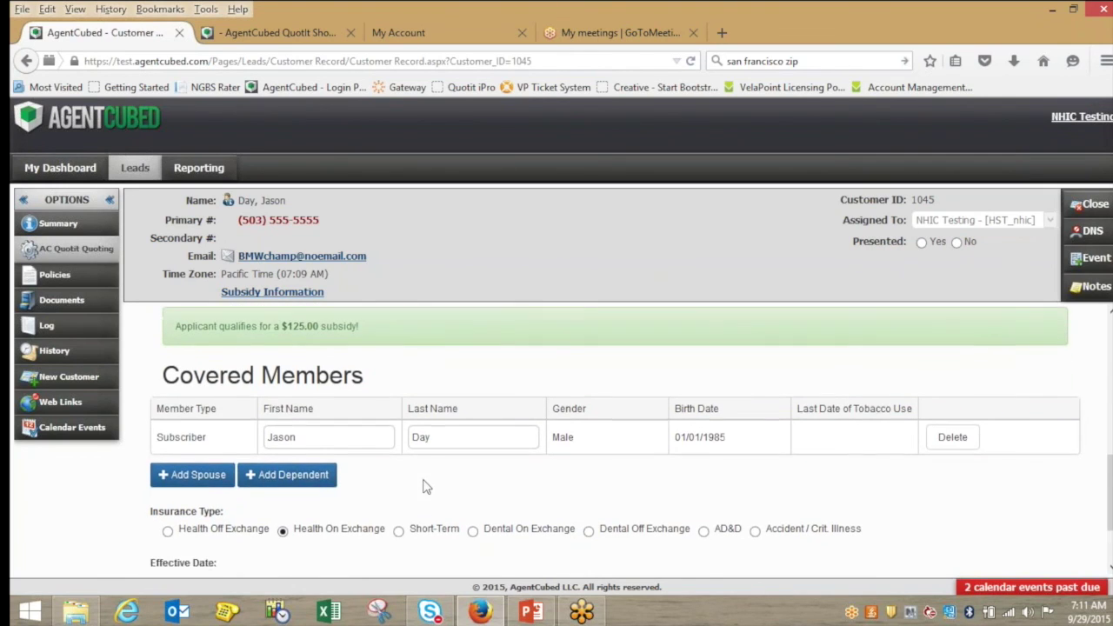
pyautogui.scroll(-2, 428, 487)
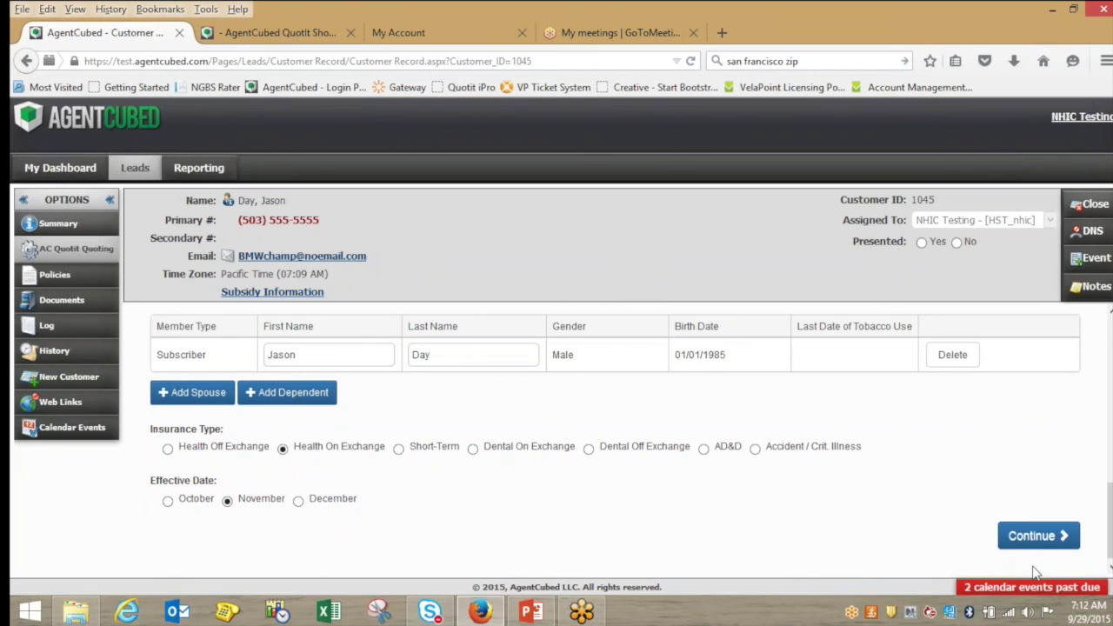
pyautogui.click(1043, 538)
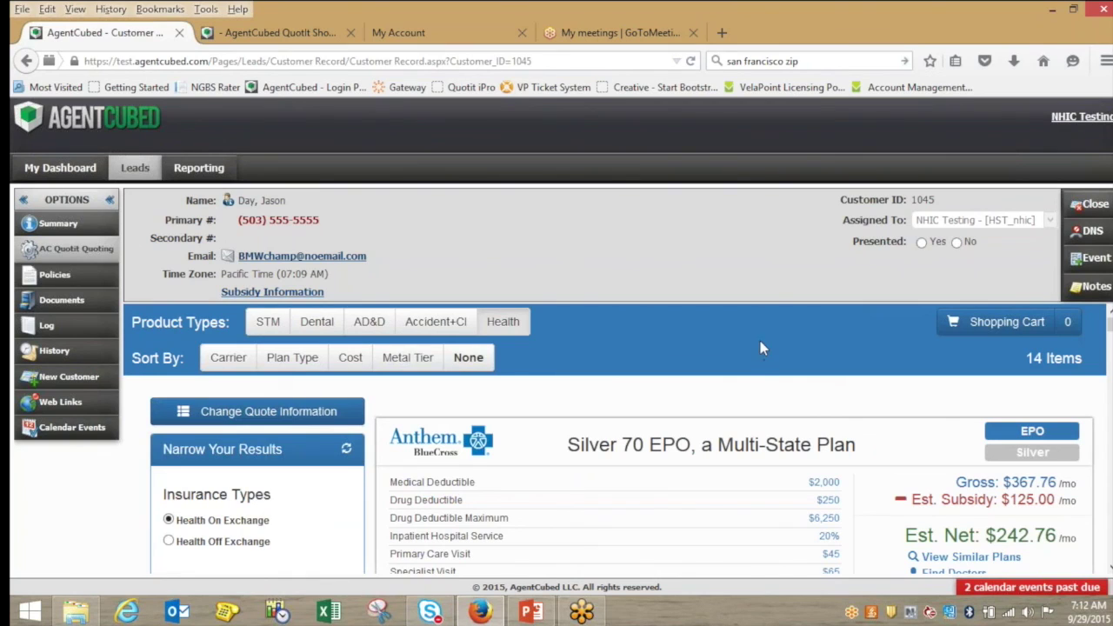
pyautogui.scroll(-2, 763, 334)
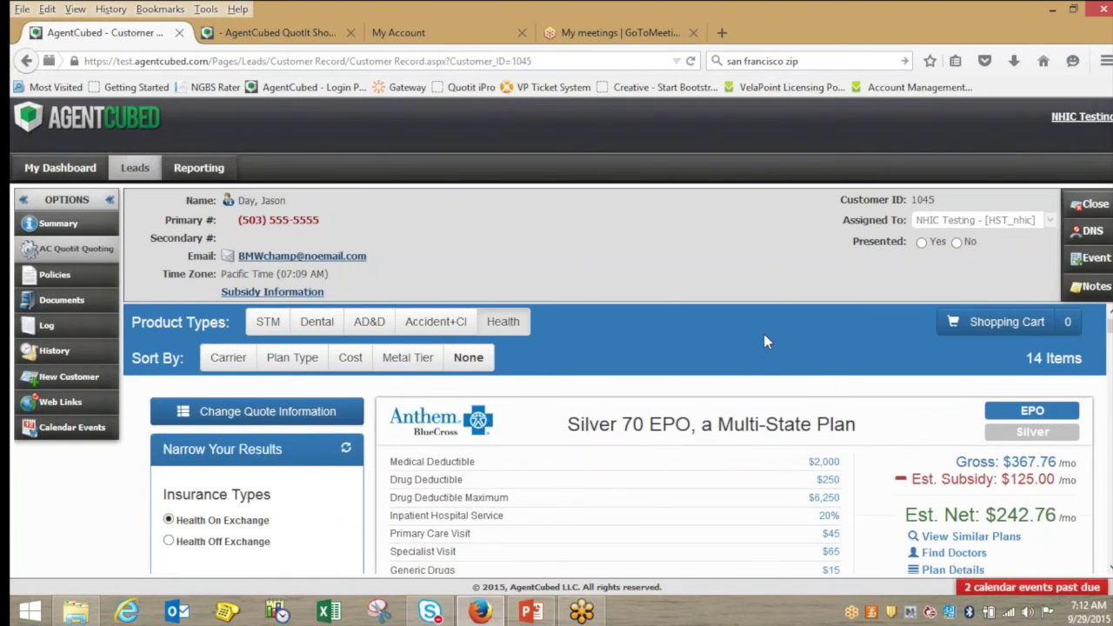
pyautogui.scroll(2, 753, 387)
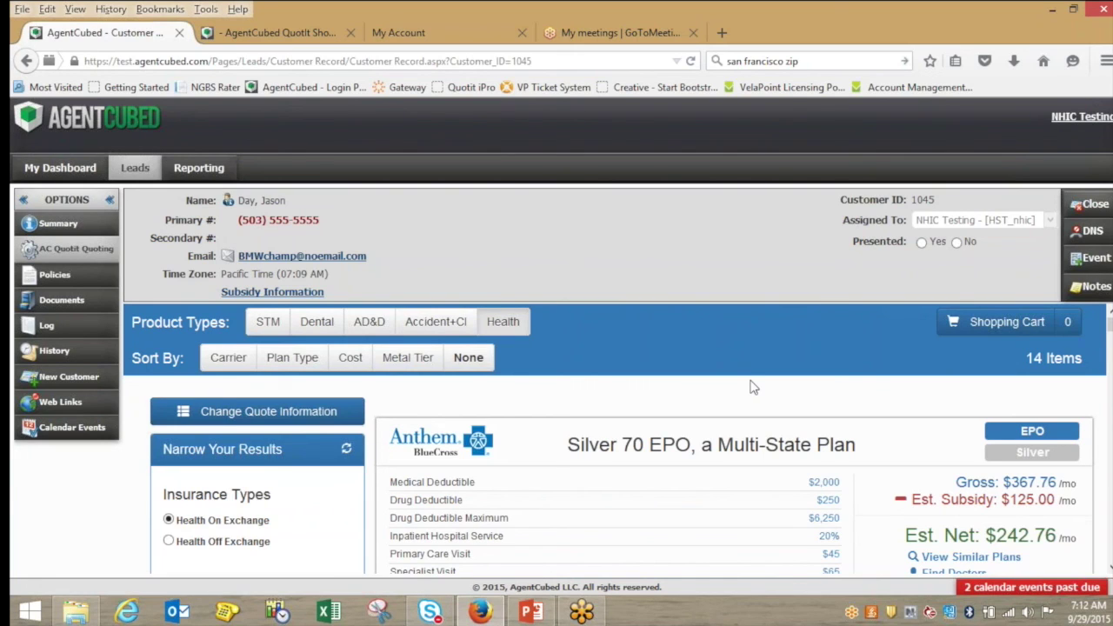
pyautogui.scroll(-2, 752, 388)
pyautogui.scroll(2, 773, 435)
pyautogui.scroll(-2, 787, 439)
pyautogui.scroll(-5, 794, 443)
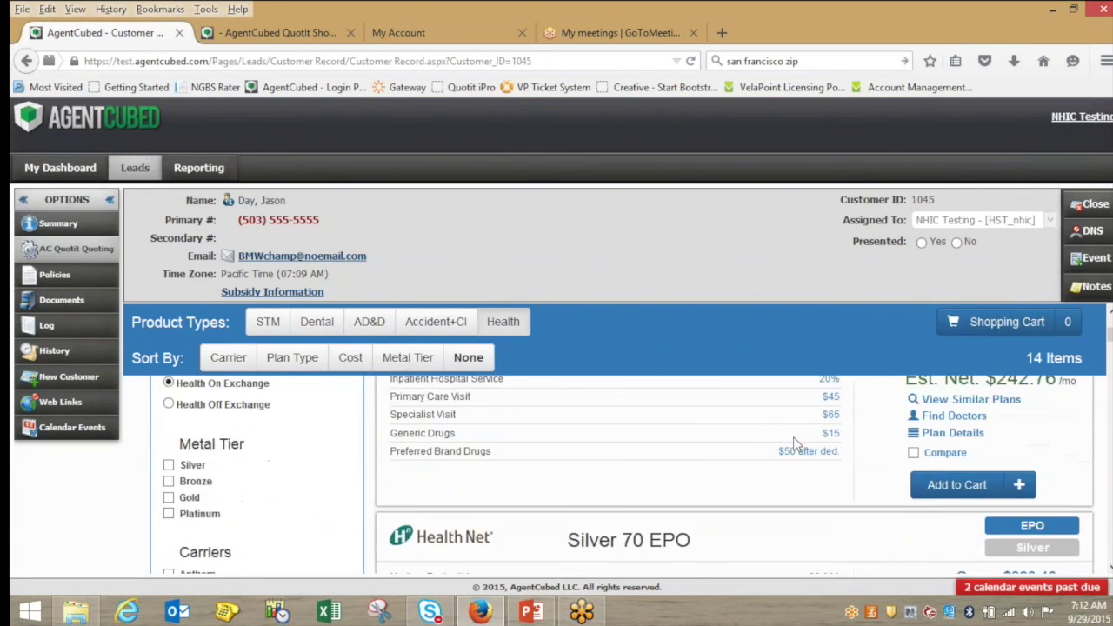
pyautogui.scroll(-4, 737, 447)
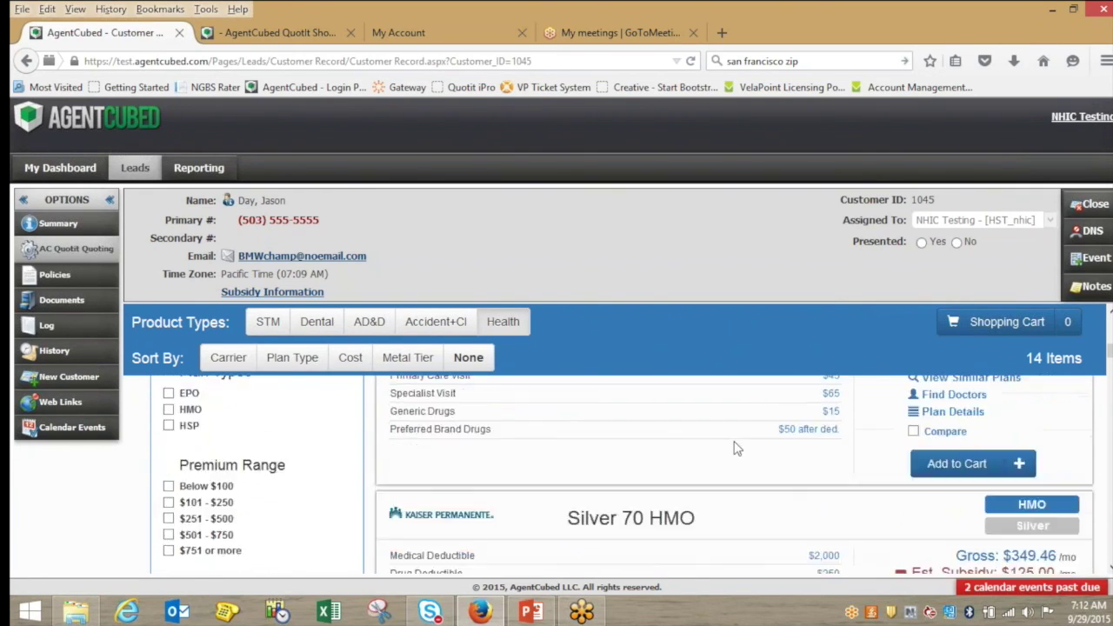
pyautogui.scroll(-5, 734, 446)
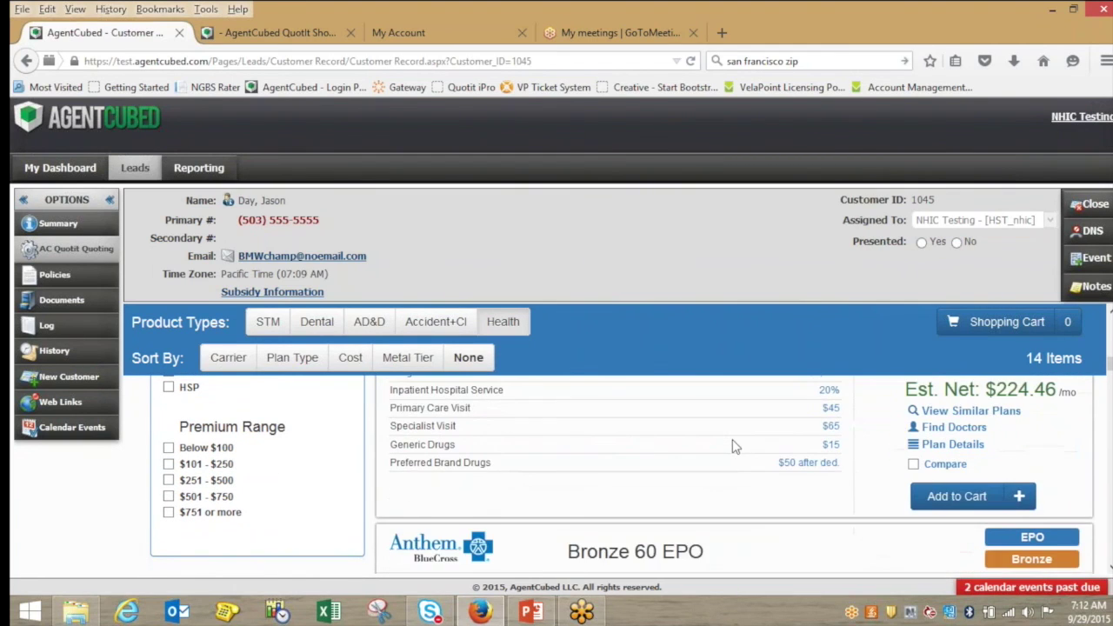
pyautogui.scroll(-8, 733, 443)
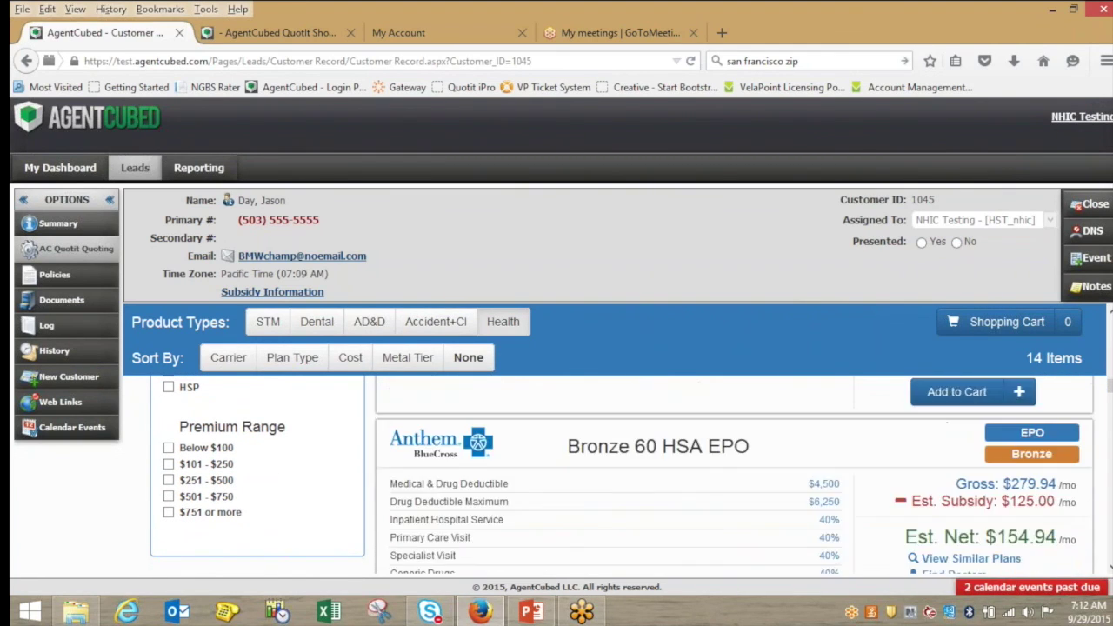
pyautogui.scroll(-4, 733, 443)
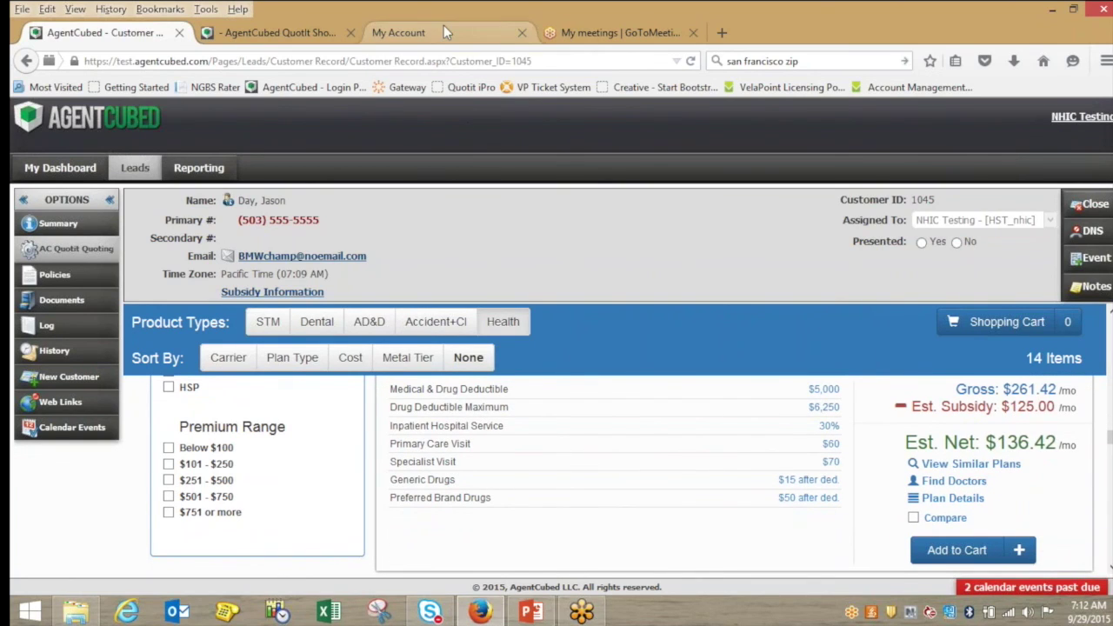
# Step: Return from the cart review to the plan listings showing Health plans
pyautogui.click(318, 32)
pyautogui.scroll(1, 449, 159)
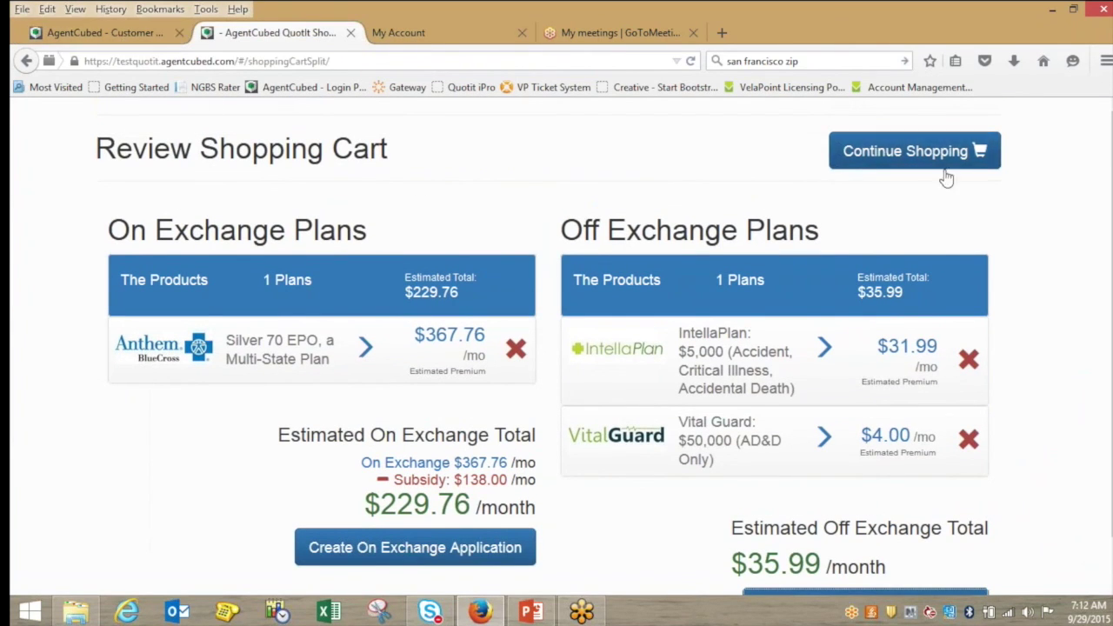
pyautogui.click(911, 155)
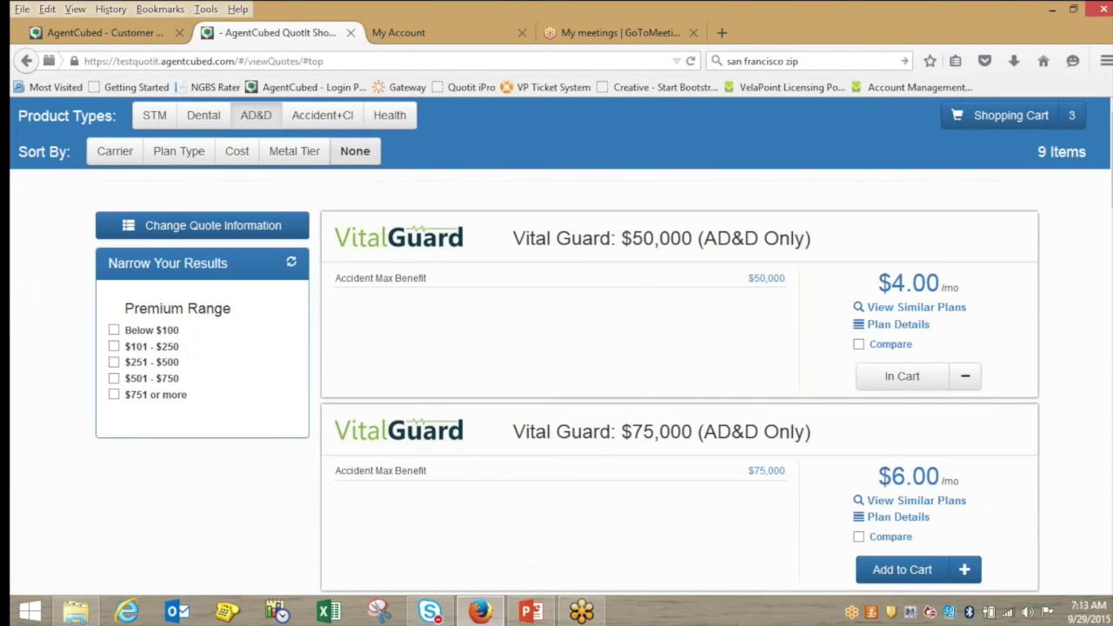
pyautogui.click(389, 115)
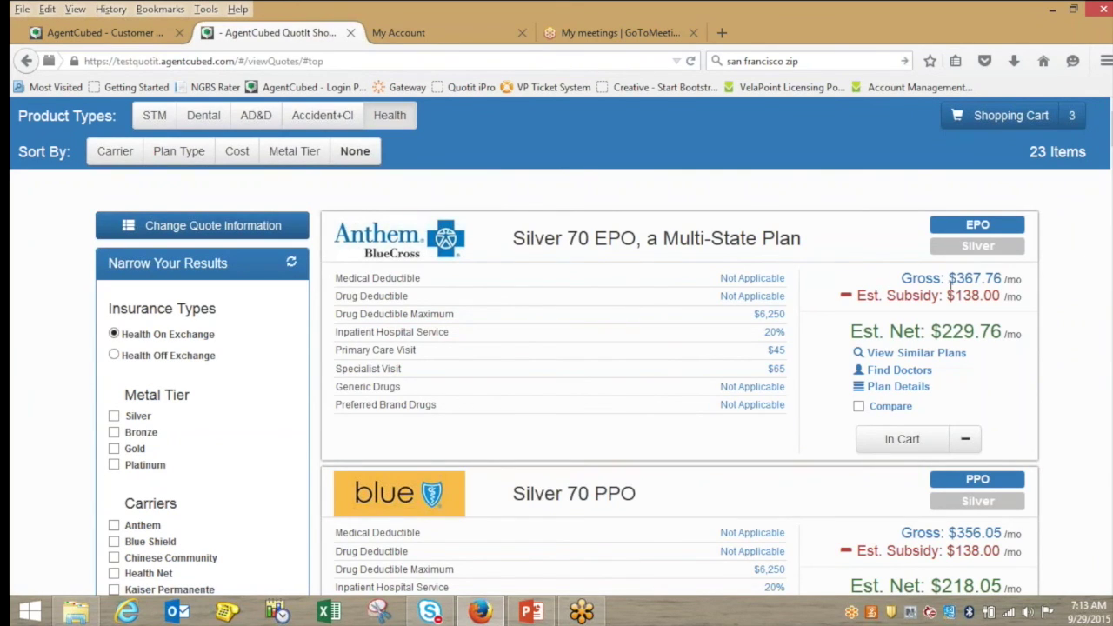
# Step: Check the $138.00 estimated subsidy and $229.76 estimated net price
pyautogui.moveTo(877, 298); pyautogui.dragTo(1064, 305)
pyautogui.click(1065, 305)
pyautogui.moveTo(928, 332); pyautogui.dragTo(1013, 340)
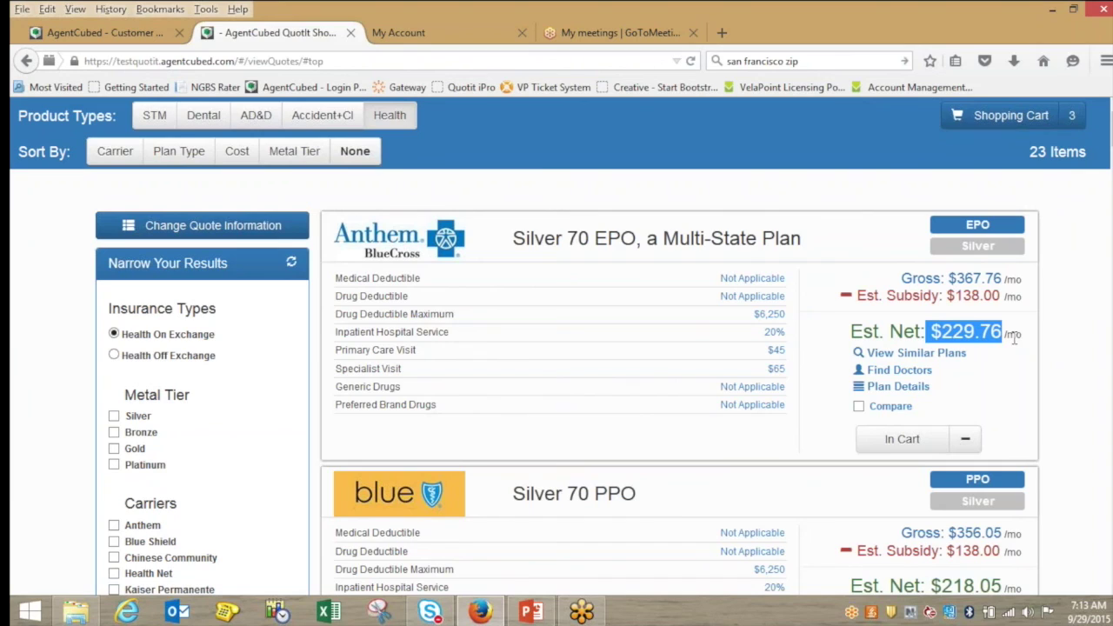
pyautogui.click(1094, 391)
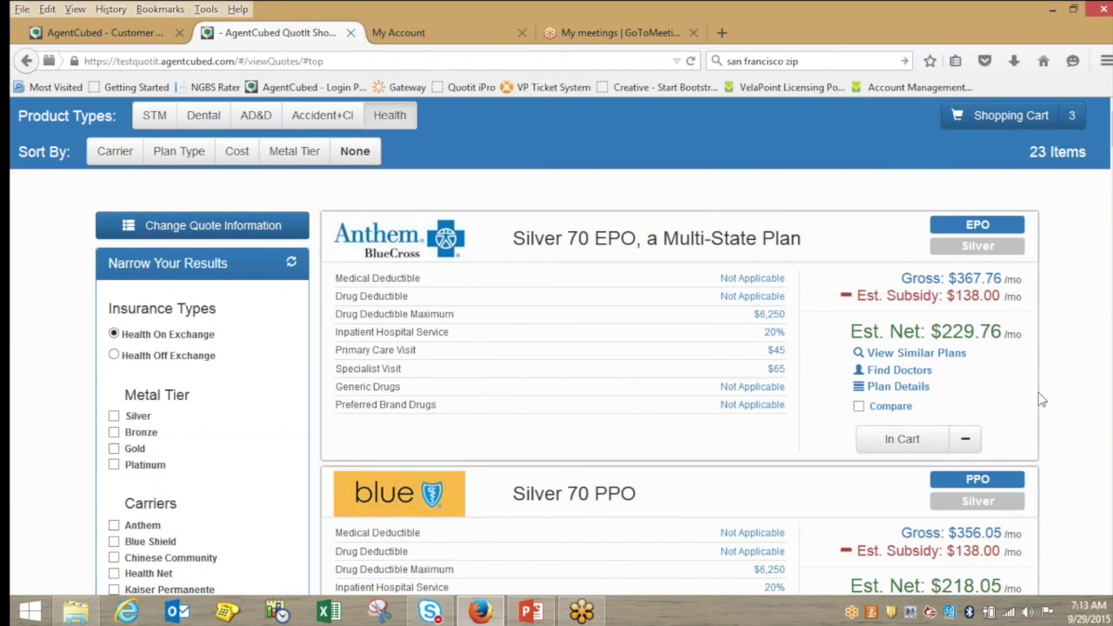
# Step: Mark Anthem Silver 70 EPO, Health Net Silver 70 EPO and Blue Shield Gold 80 PPO for comparison
pyautogui.click(859, 407)
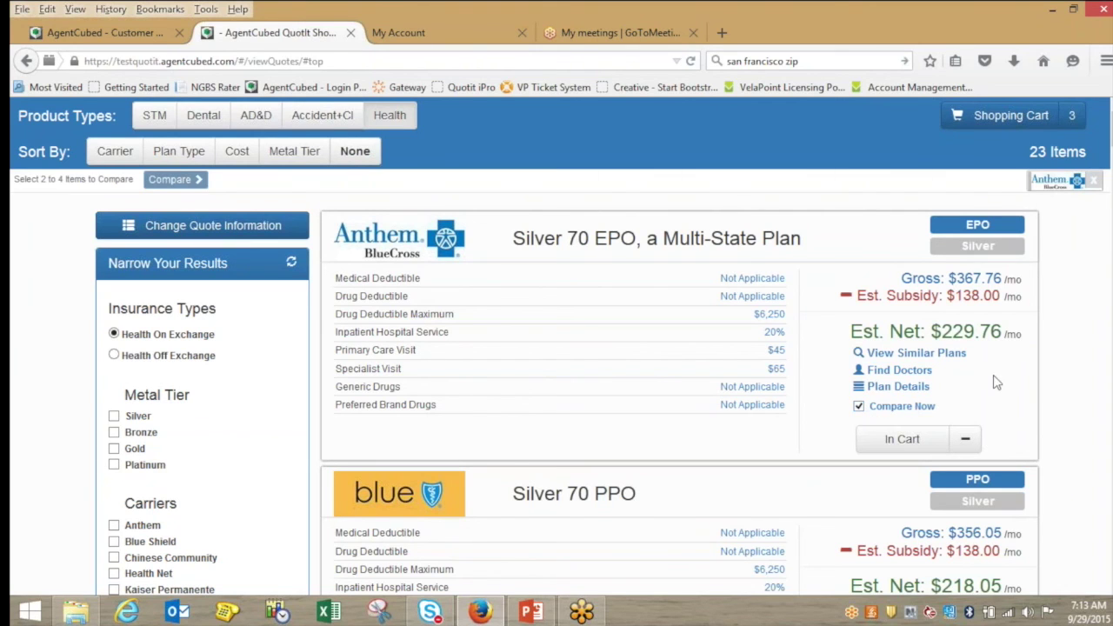
pyautogui.scroll(-3, 1013, 350)
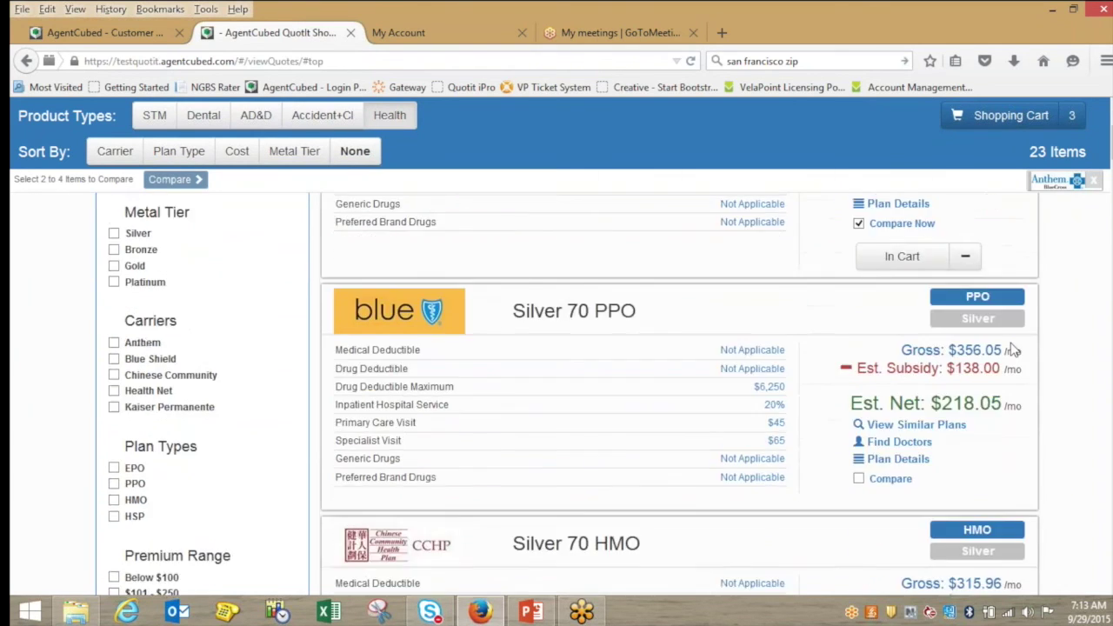
pyautogui.scroll(-5, 1013, 350)
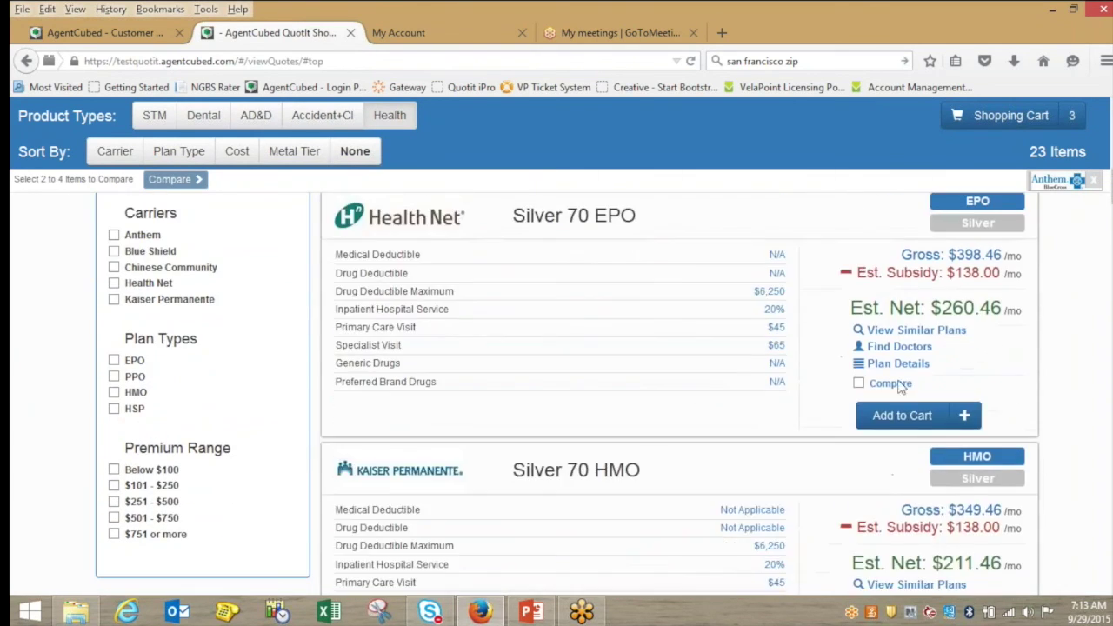
pyautogui.click(858, 384)
pyautogui.scroll(-3, 1096, 355)
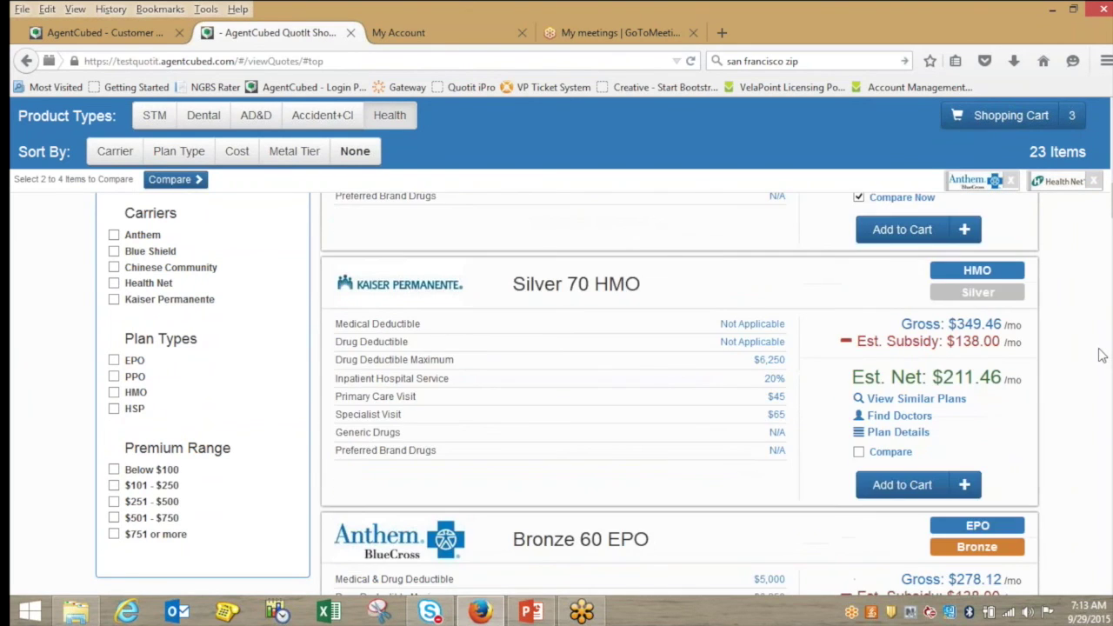
pyautogui.scroll(-7, 1096, 354)
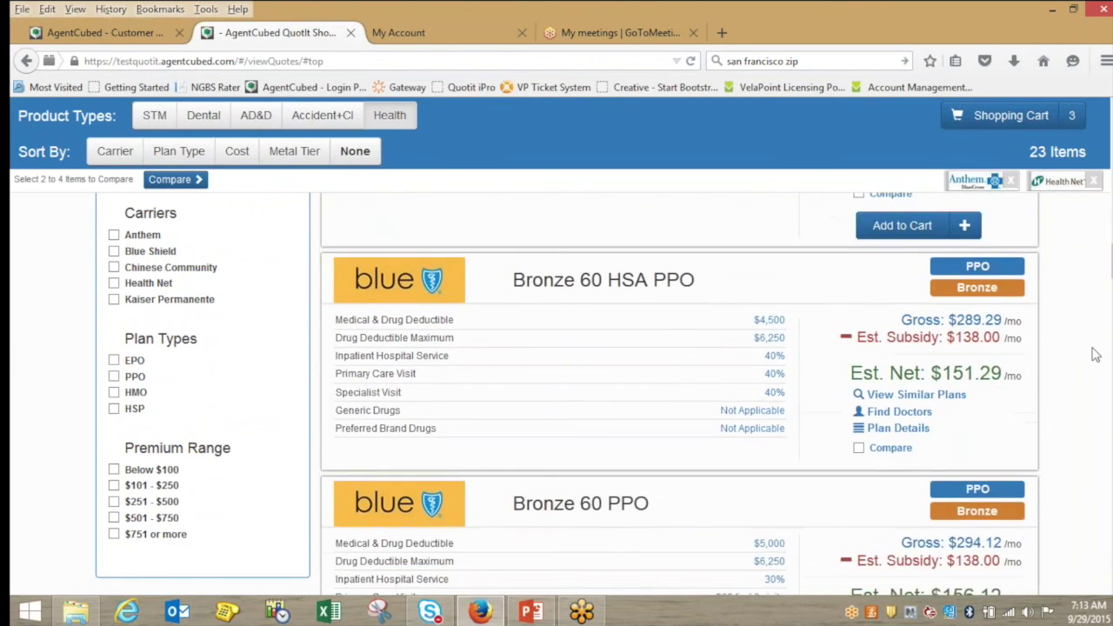
pyautogui.scroll(-3, 1096, 355)
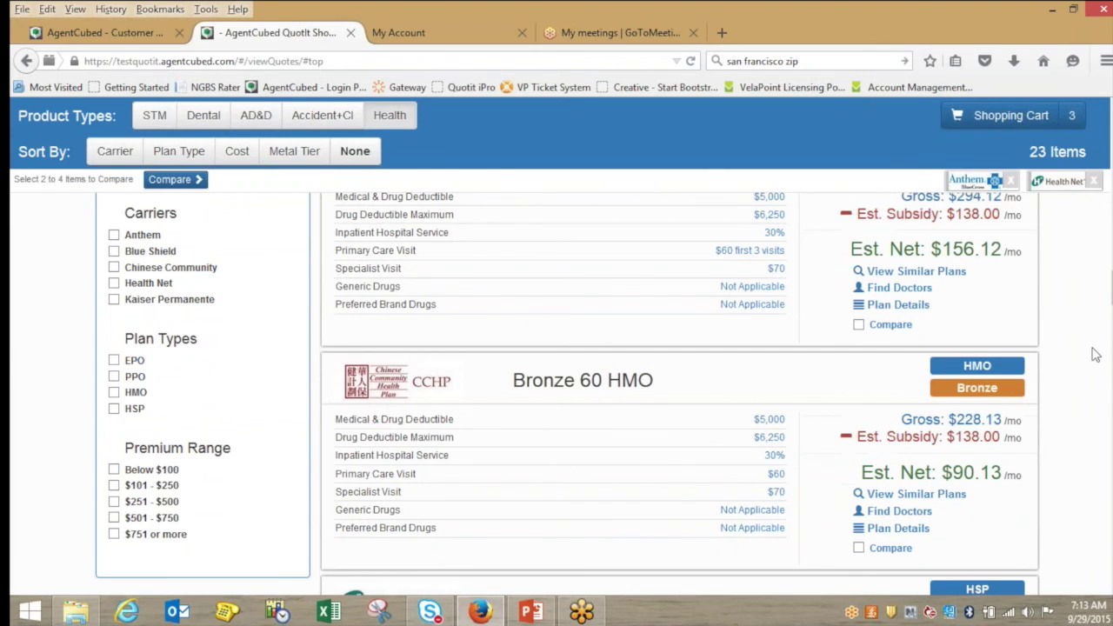
pyautogui.scroll(-10, 1096, 354)
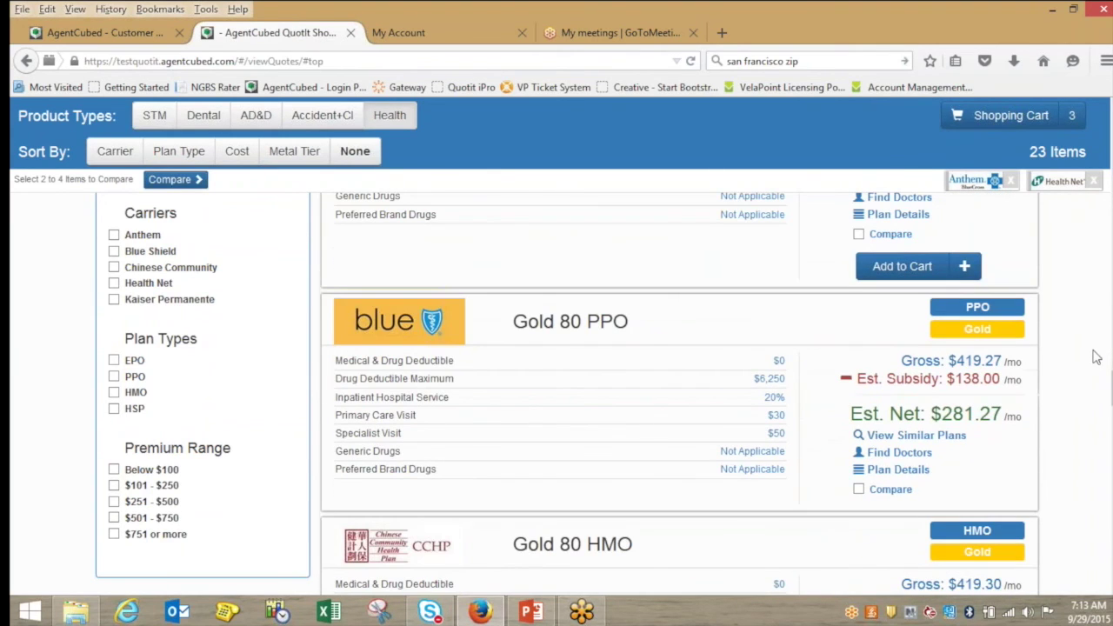
pyautogui.click(859, 488)
pyautogui.moveTo(1057, 187)
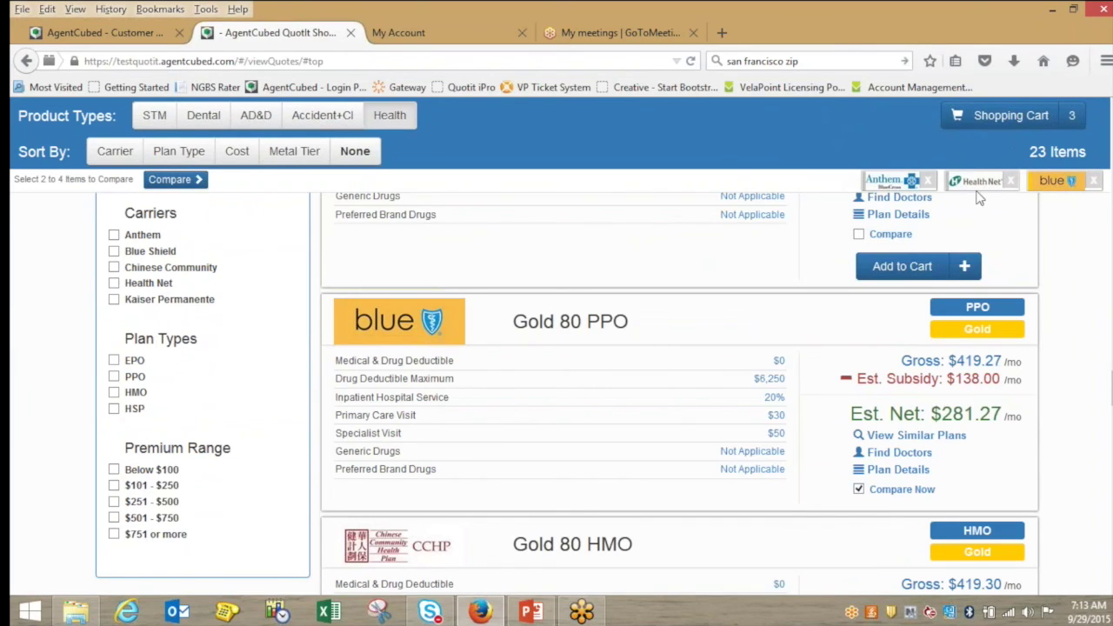
pyautogui.moveTo(904, 188)
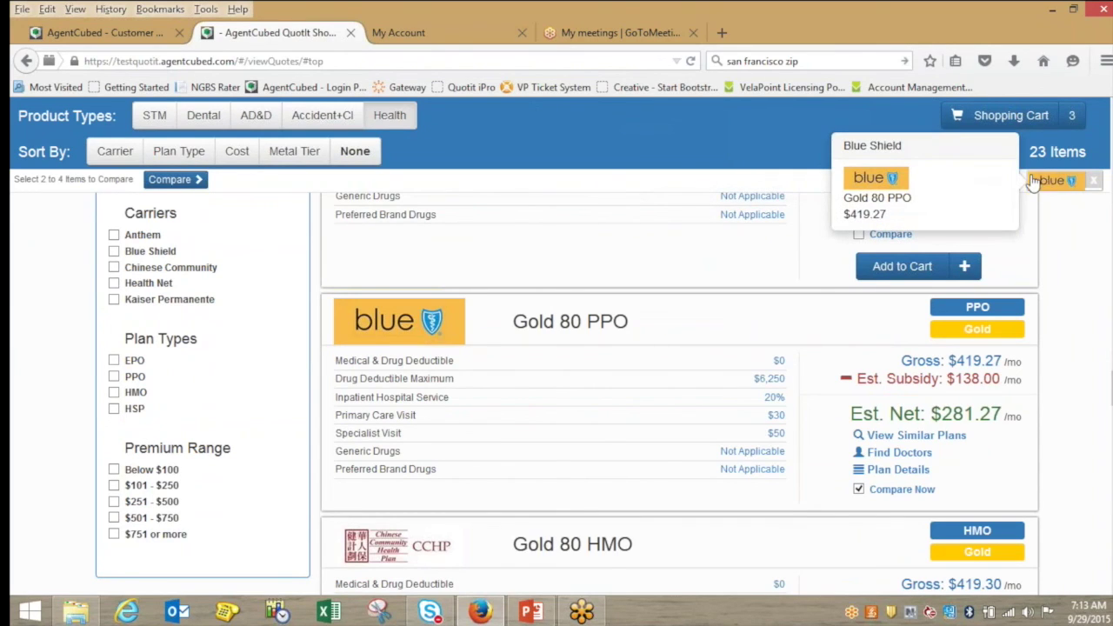
# Step: Open a side-by-side comparison of the three marked plans
pyautogui.click(170, 180)
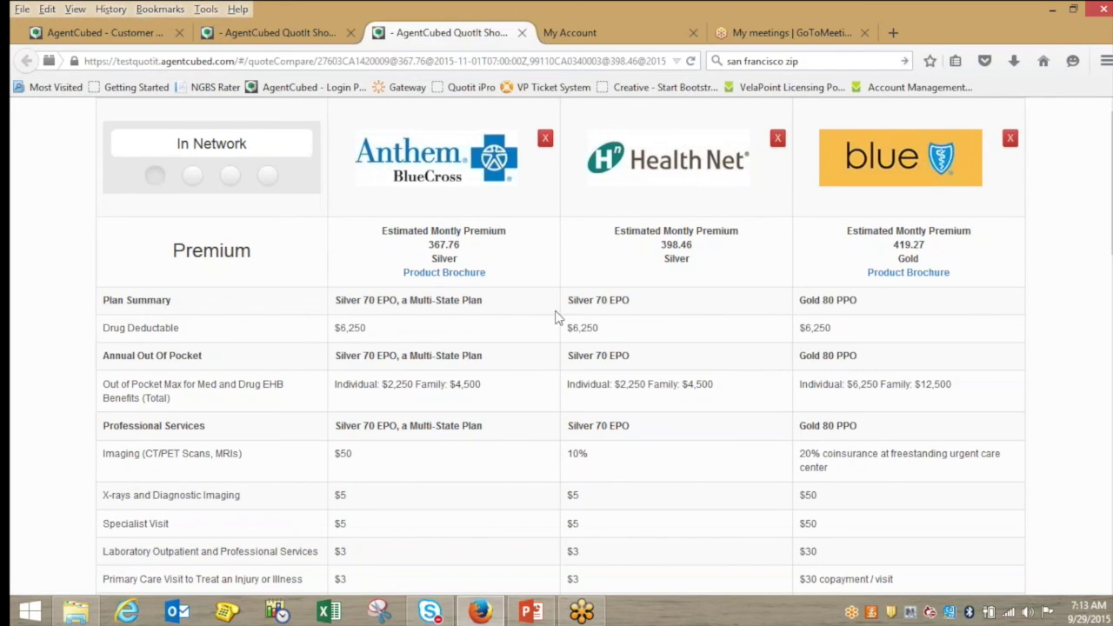
pyautogui.scroll(-2, 570, 300)
pyautogui.scroll(-3, 570, 300)
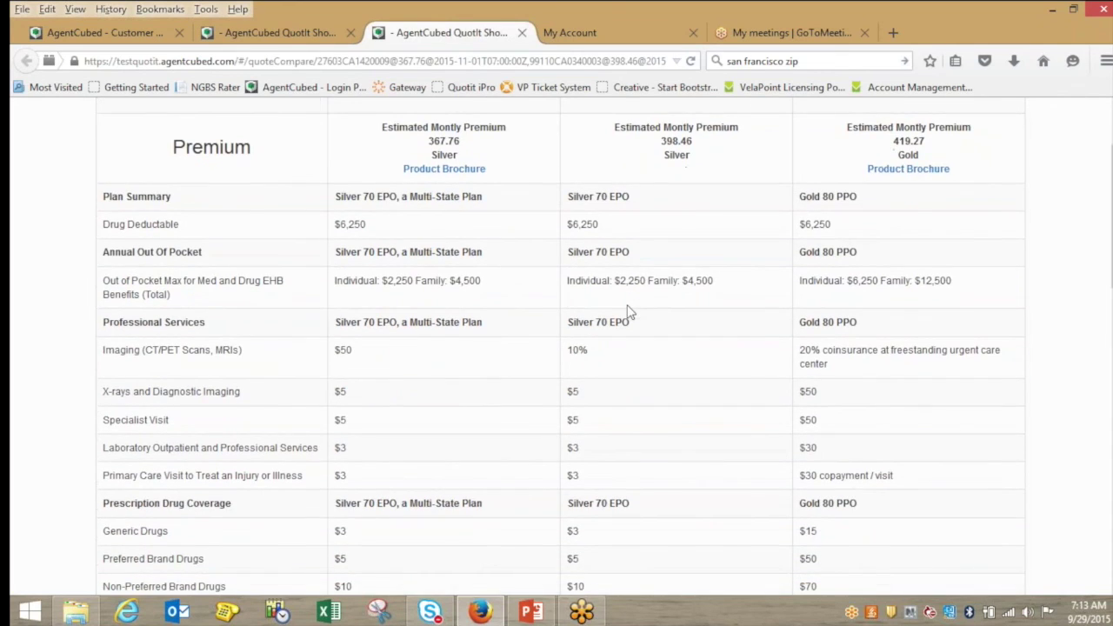
pyautogui.scroll(-3, 611, 324)
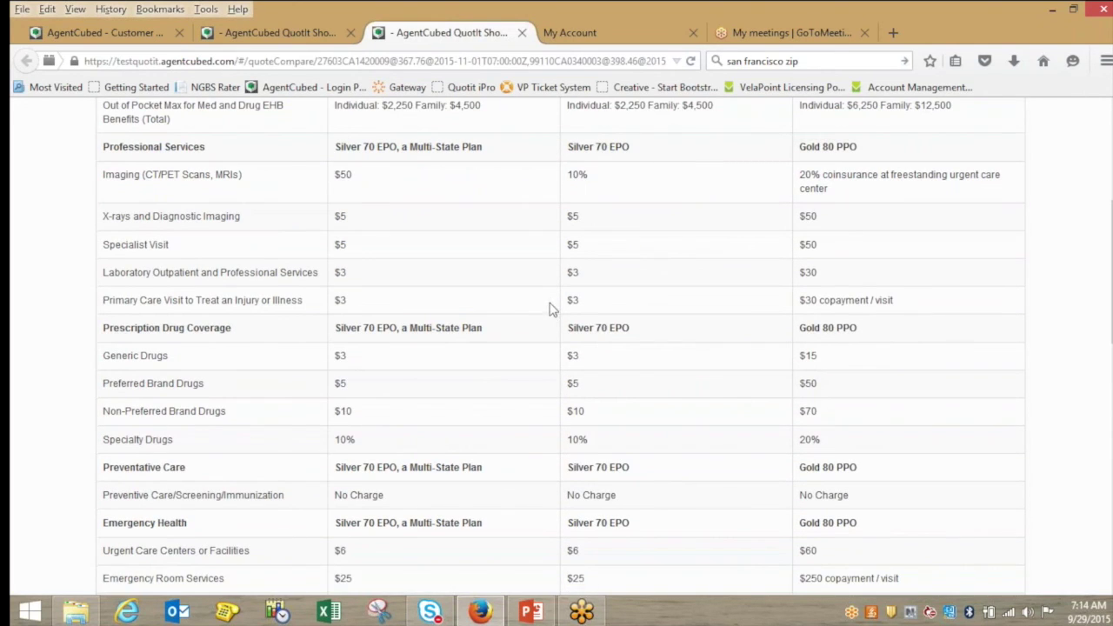
pyautogui.scroll(-3, 593, 326)
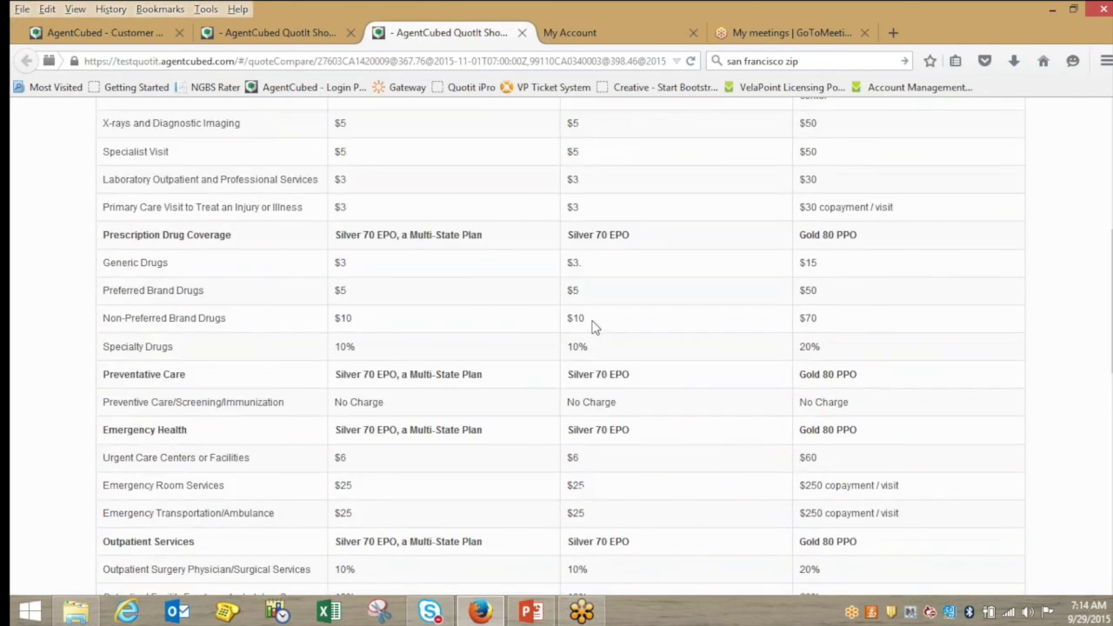
pyautogui.scroll(-3, 593, 327)
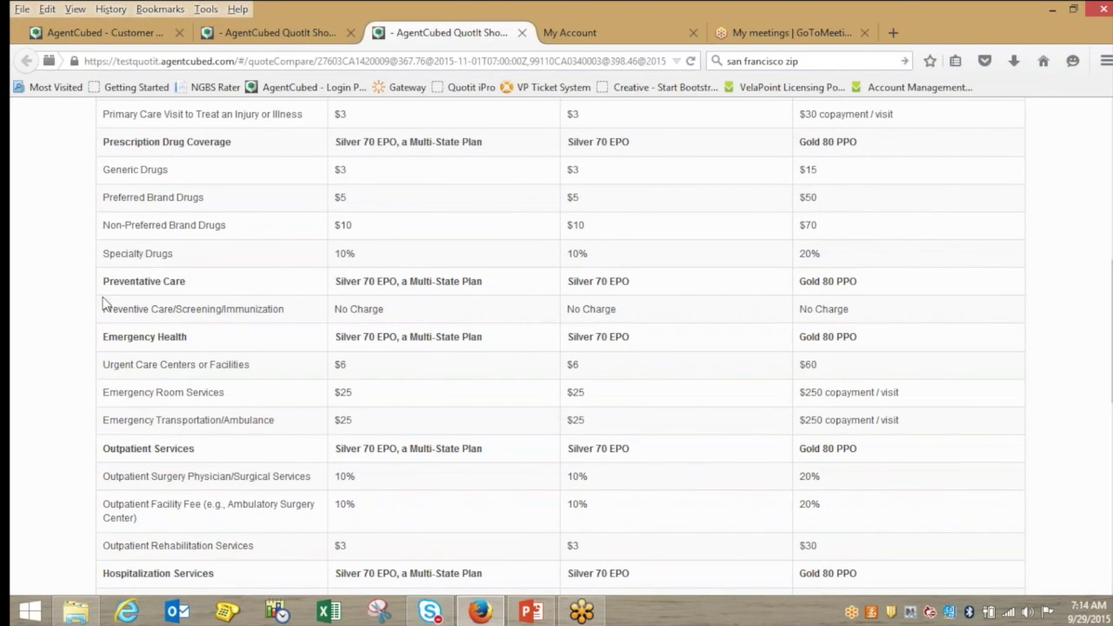
# Step: Review the Preventative Care and emergency room/ambulance rows, e.g. $25, $25 versus $250 ER copays
pyautogui.moveTo(102, 281)
pyautogui.mouseDown()
pyautogui.moveTo(874, 273)
pyautogui.moveTo(900, 333)
pyautogui.moveTo(896, 323)
pyautogui.mouseUp()
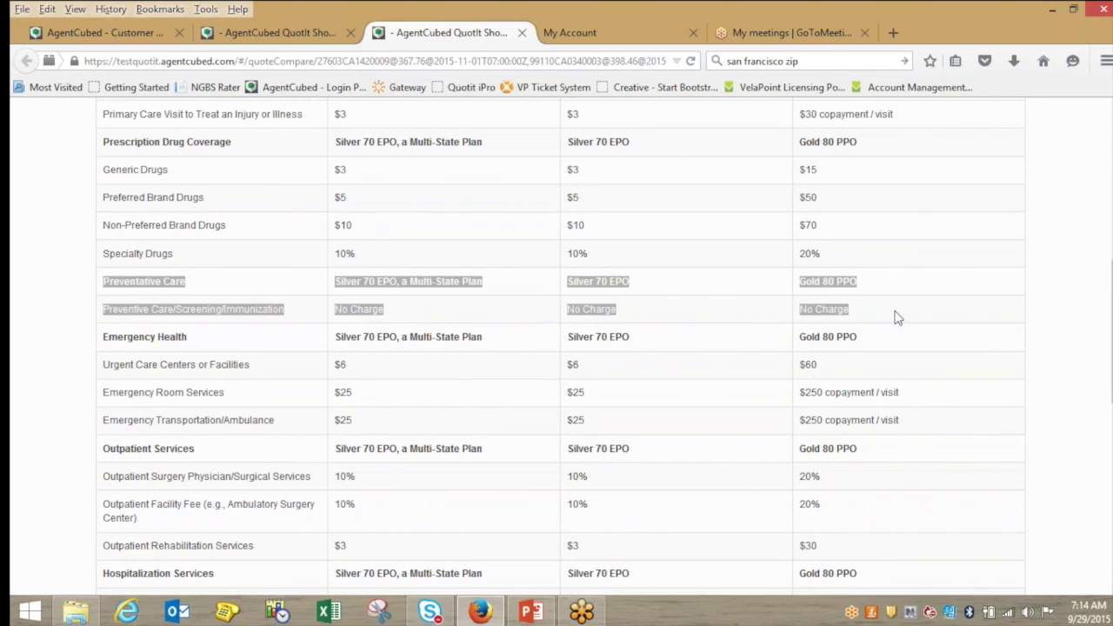
pyautogui.scroll(-3, 896, 316)
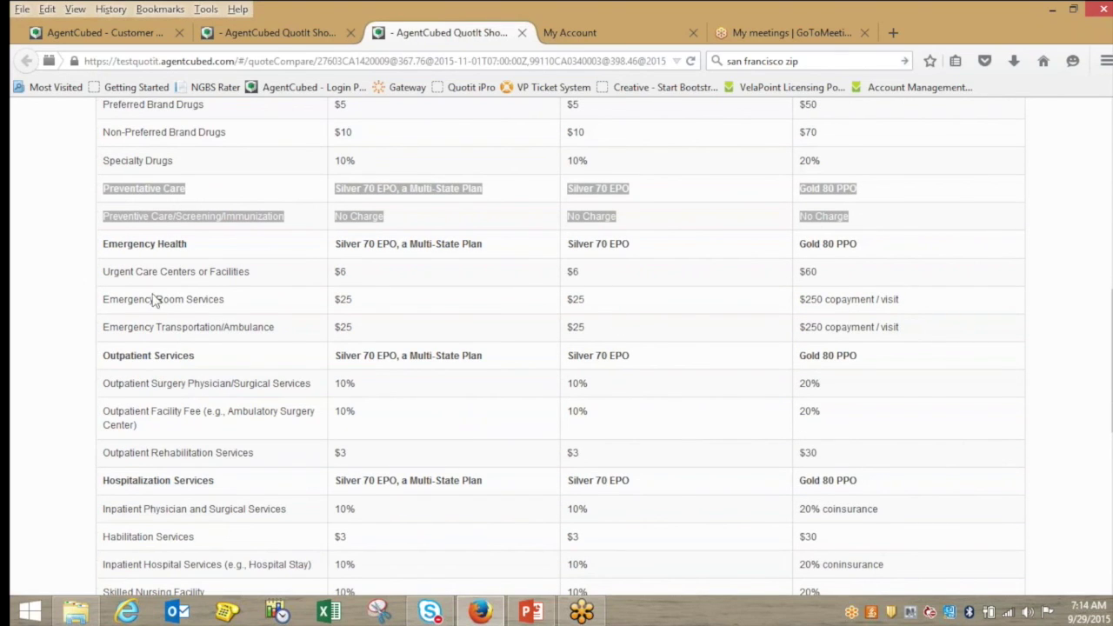
pyautogui.click(108, 300)
pyautogui.moveTo(104, 300); pyautogui.dragTo(982, 336)
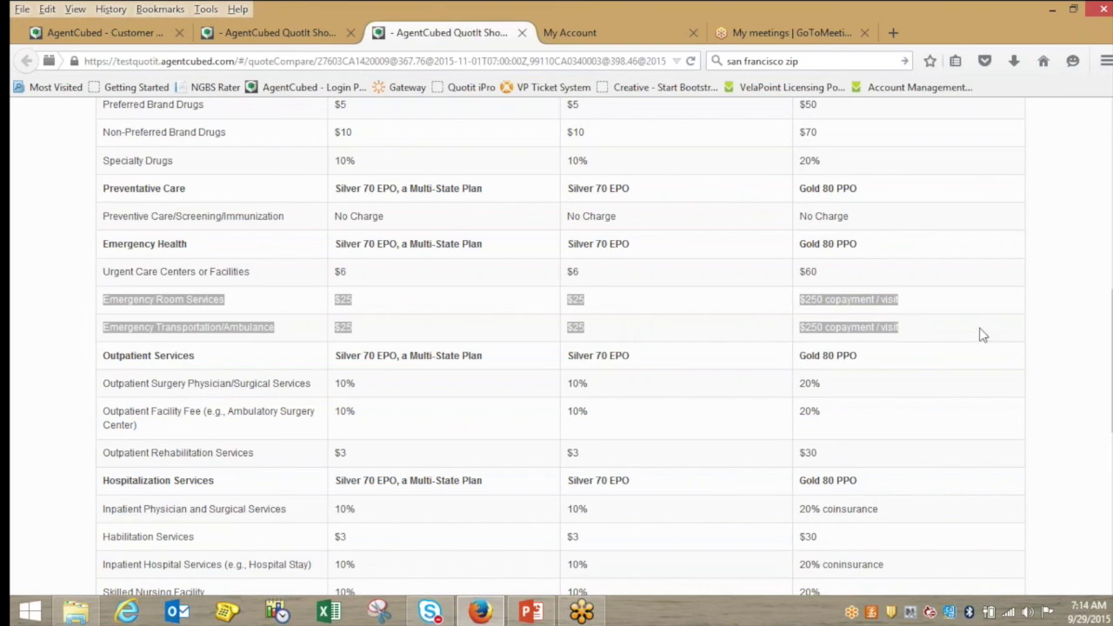
pyautogui.click(981, 335)
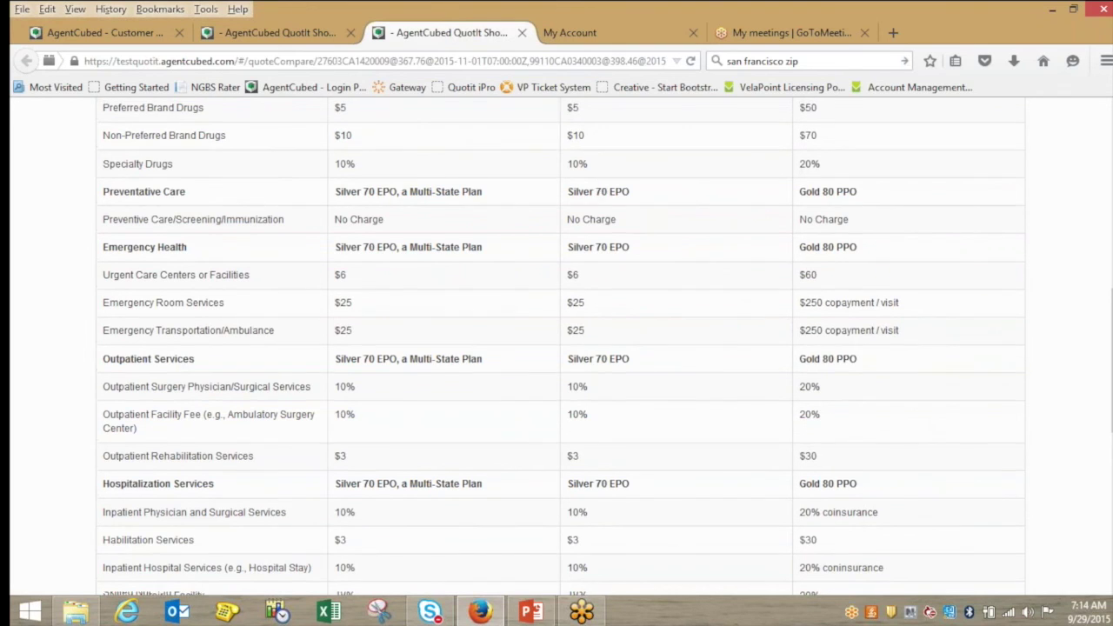
pyautogui.scroll(15, 634, 153)
pyautogui.click(299, 35)
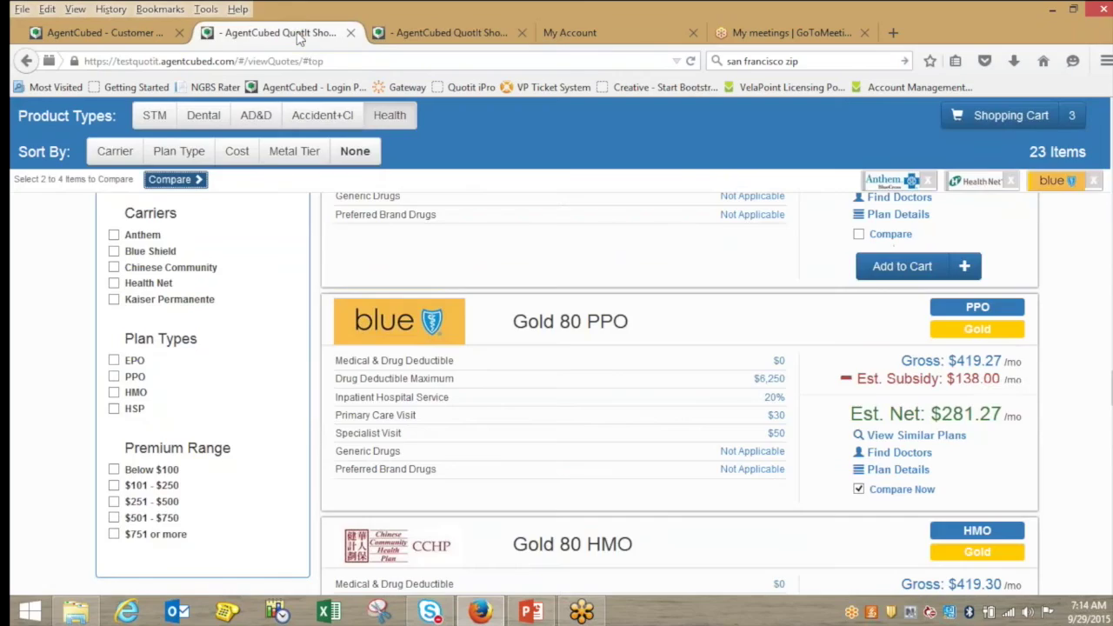
pyautogui.scroll(9, 487, 280)
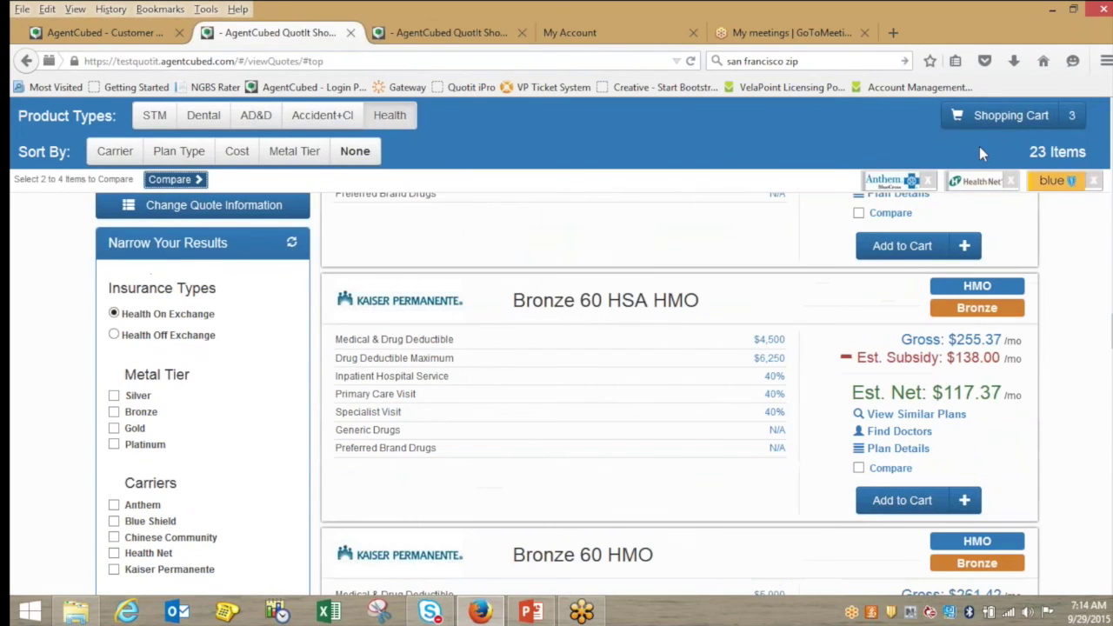
pyautogui.click(1089, 181)
pyautogui.click(1095, 185)
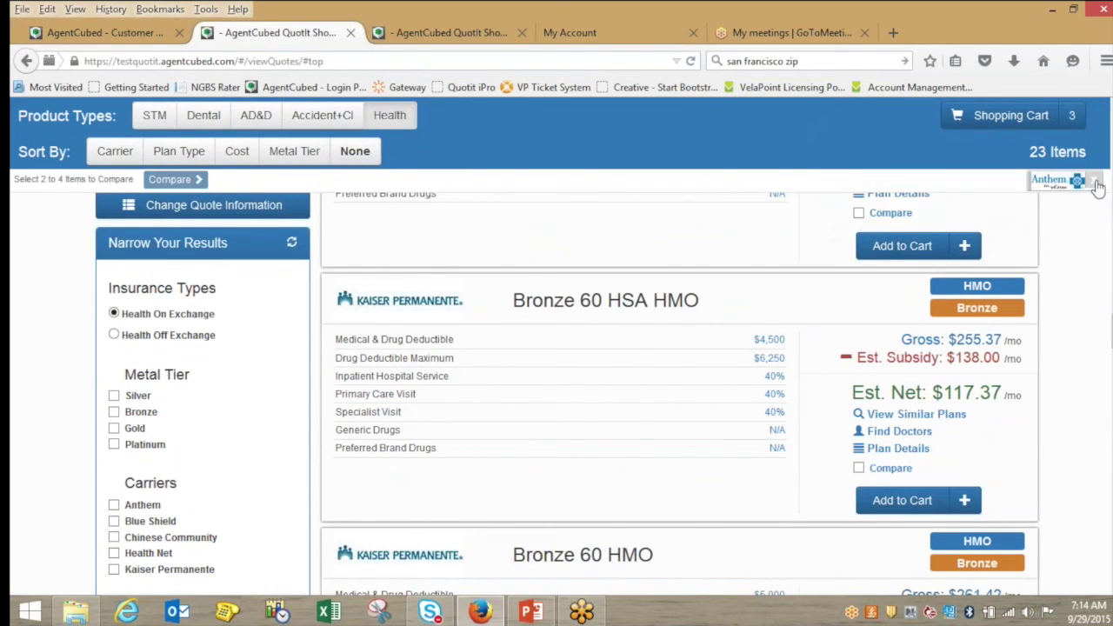
pyautogui.click(1095, 184)
pyautogui.scroll(-3, 1075, 243)
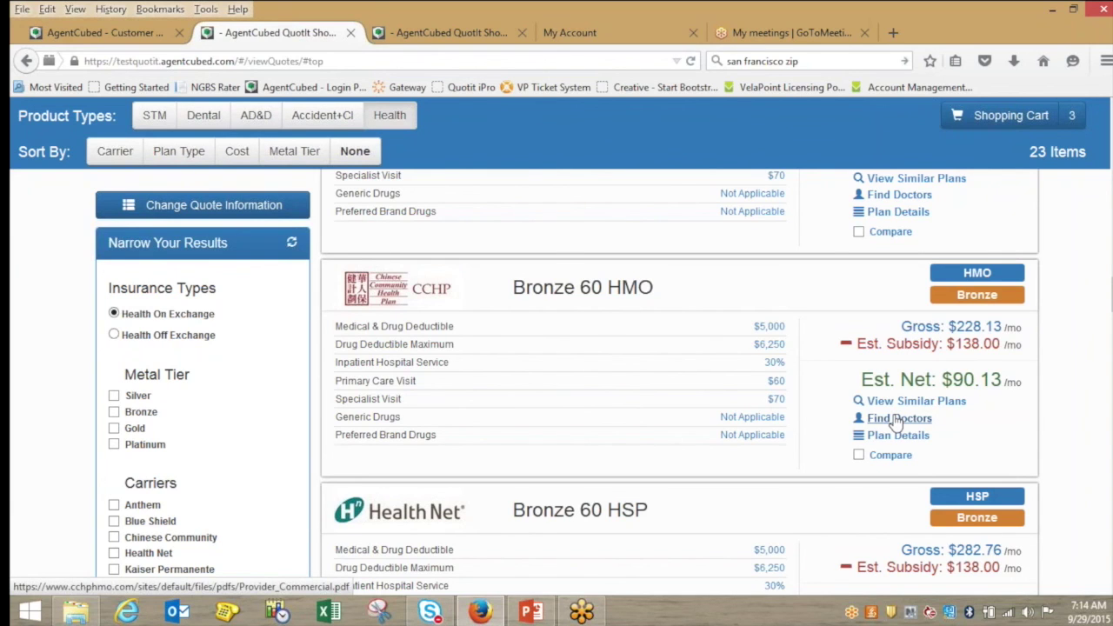
pyautogui.scroll(5, 895, 422)
pyautogui.scroll(6, 878, 419)
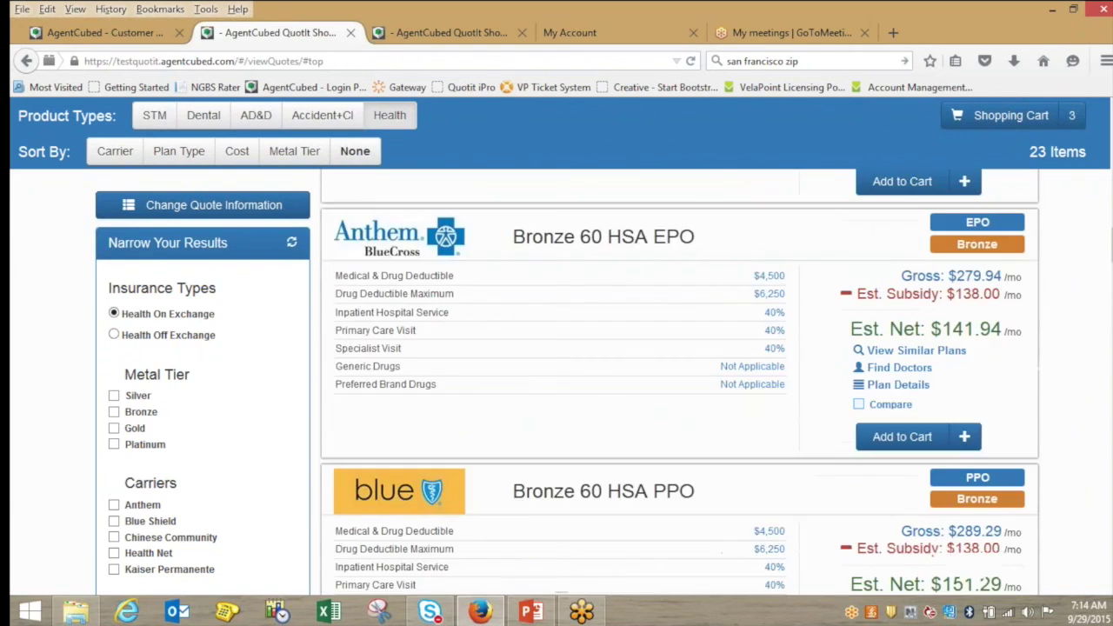
pyautogui.scroll(7, 591, 345)
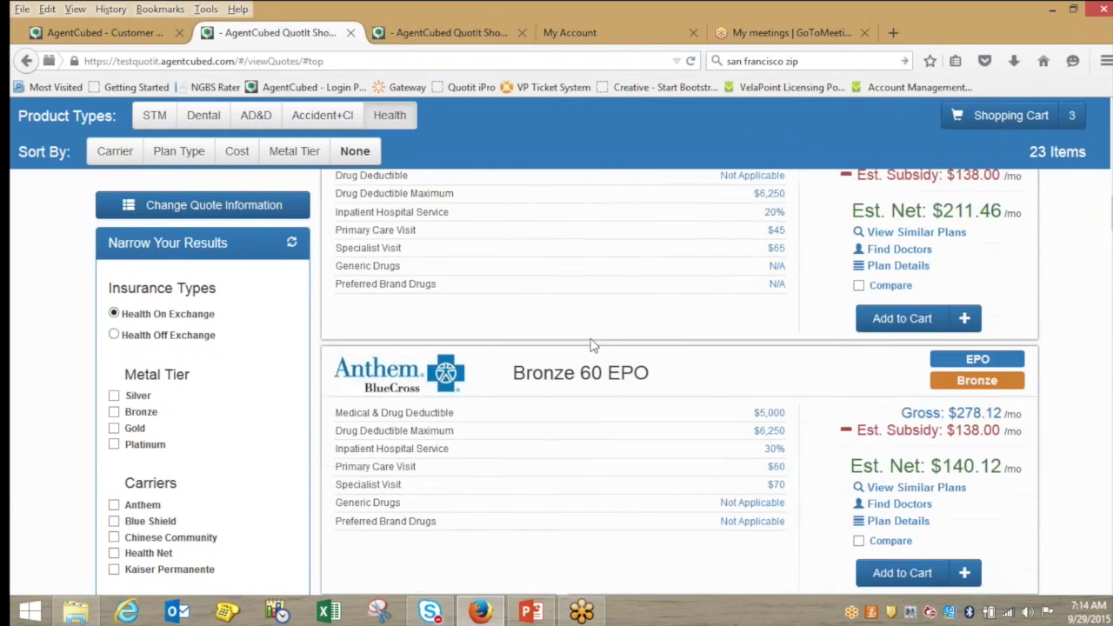
pyautogui.scroll(6, 592, 345)
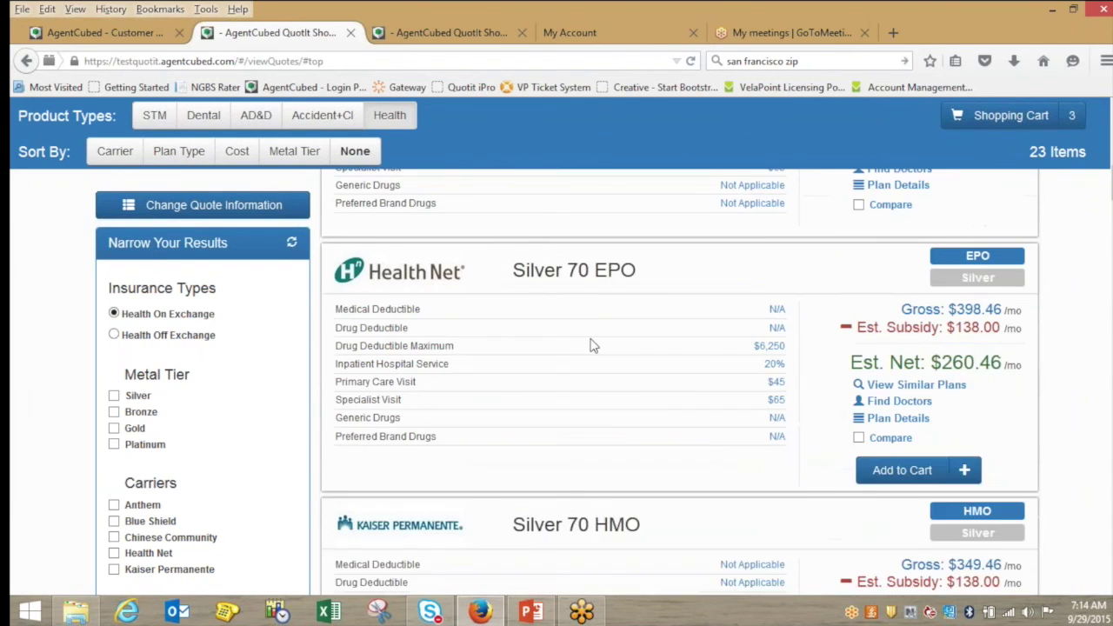
pyautogui.scroll(9, 591, 345)
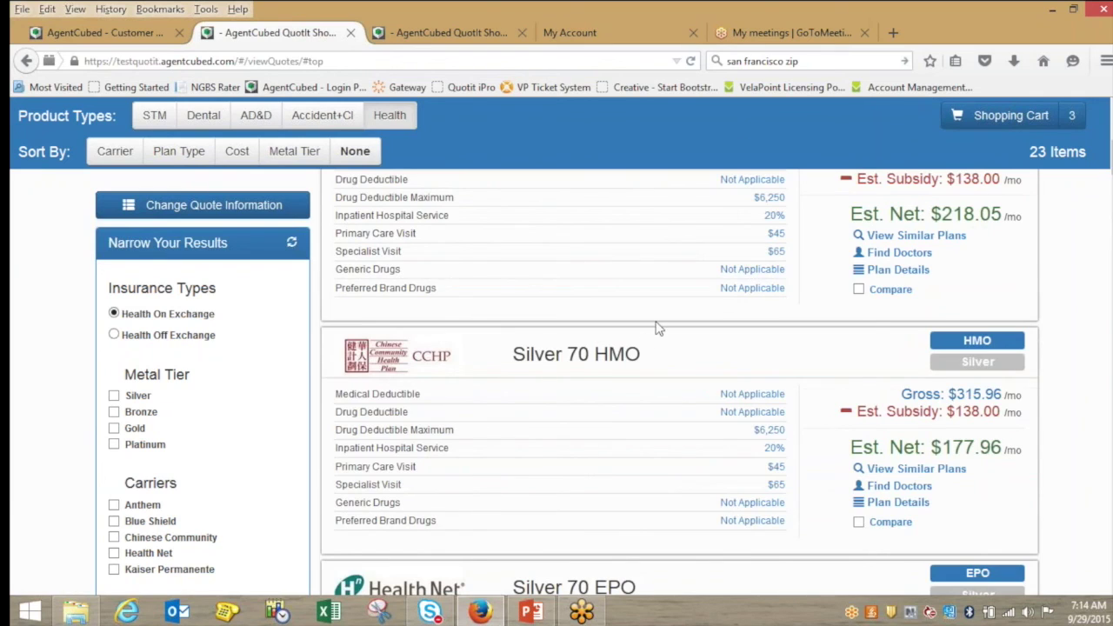
pyautogui.scroll(2, 657, 328)
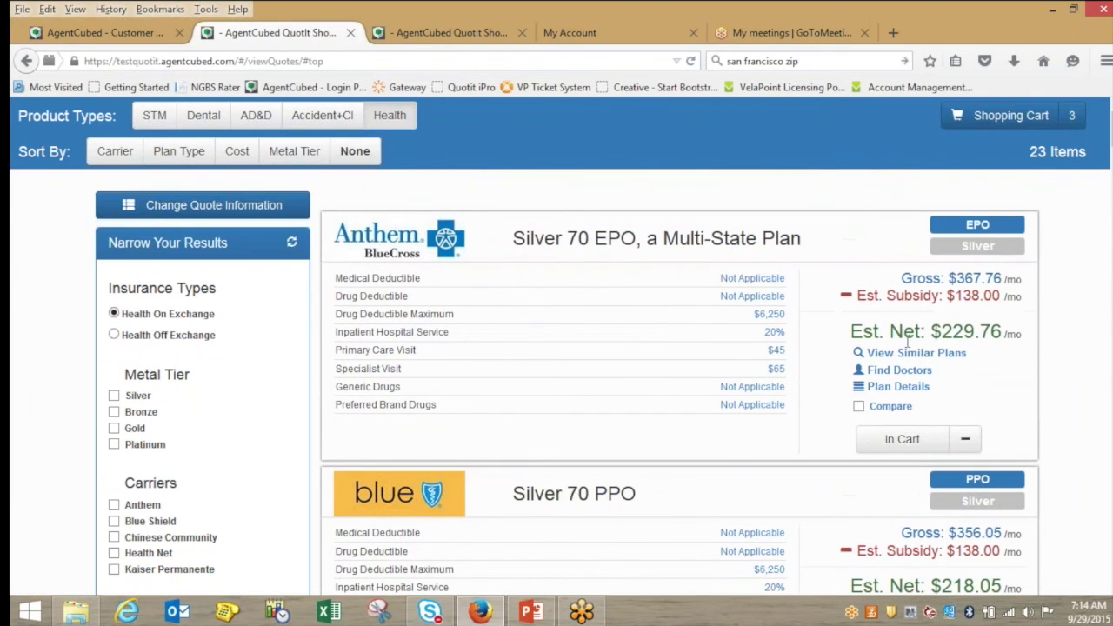
pyautogui.scroll(-4, 1016, 375)
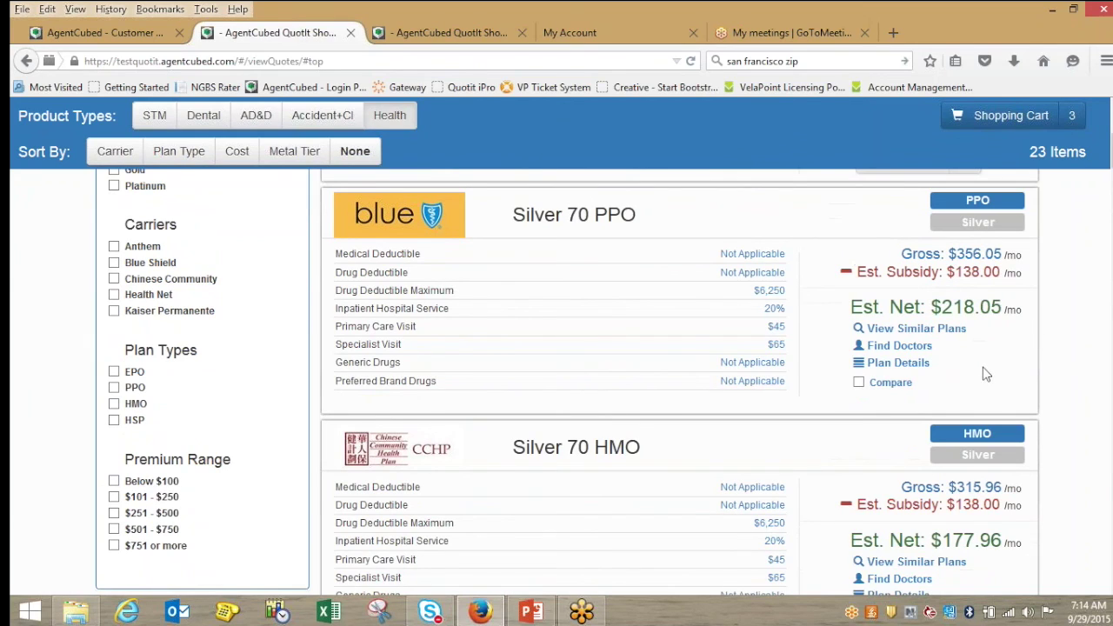
pyautogui.moveTo(980, 380); pyautogui.dragTo(544, 254)
pyautogui.click(994, 379)
pyautogui.scroll(-5, 1073, 375)
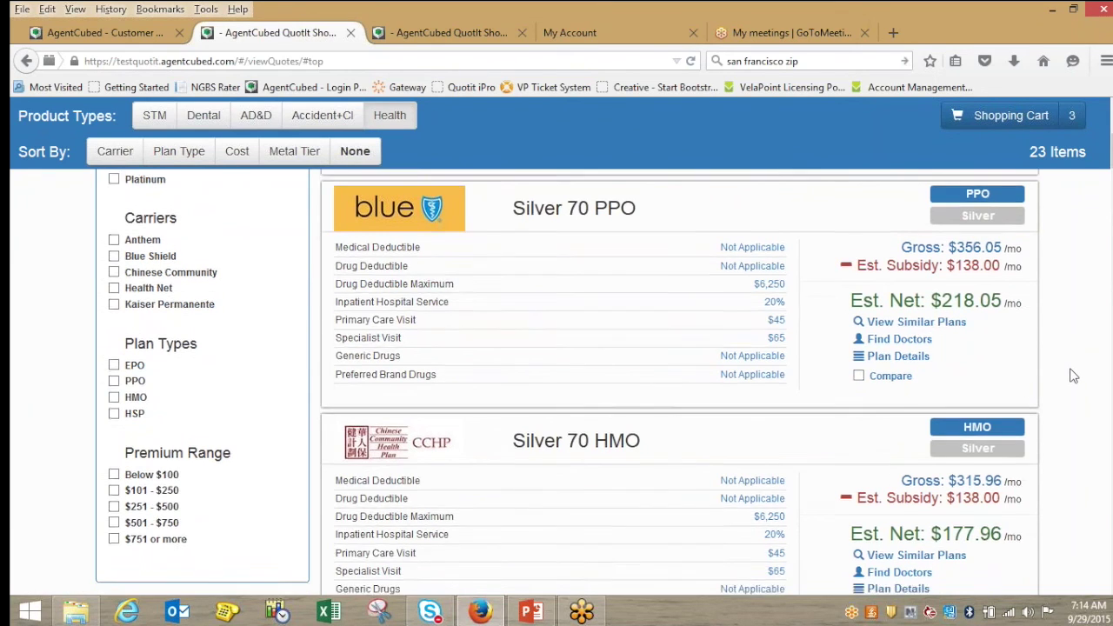
pyautogui.scroll(-7, 1074, 376)
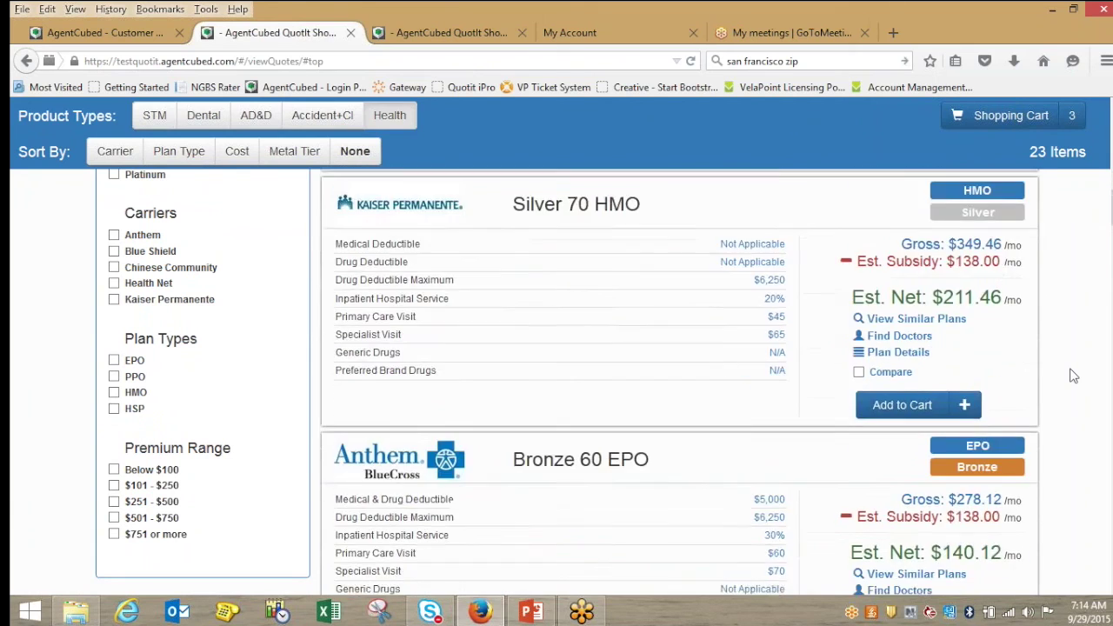
pyautogui.scroll(7, 1074, 376)
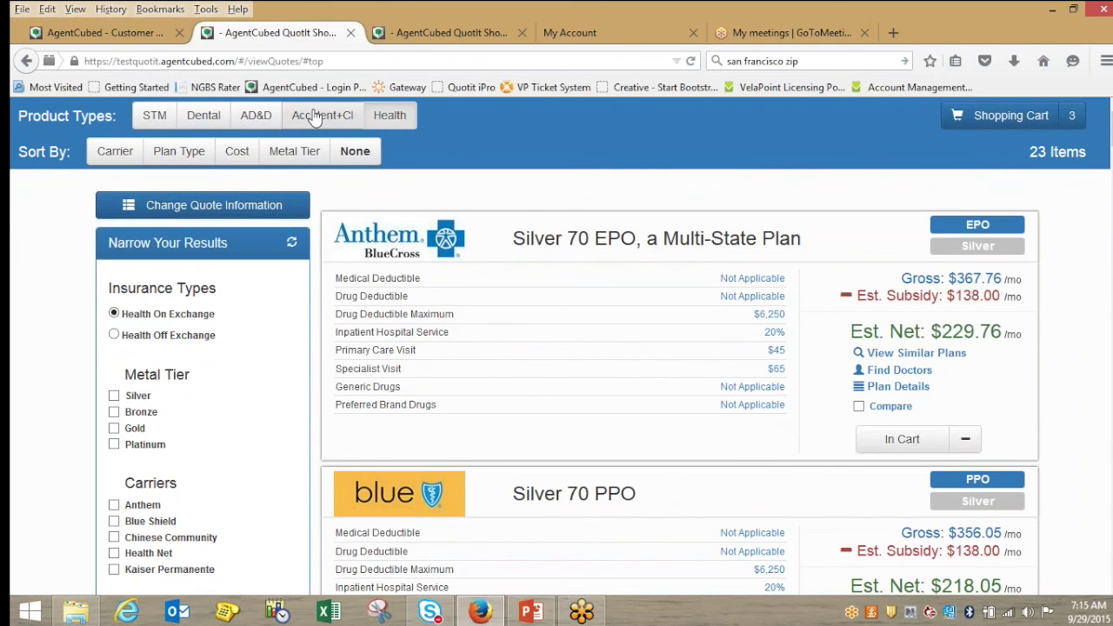
# Step: Show Accident+CI plans and open the IntellaPlan $2,500 plan details ($24.99/mo)
pyautogui.click(316, 116)
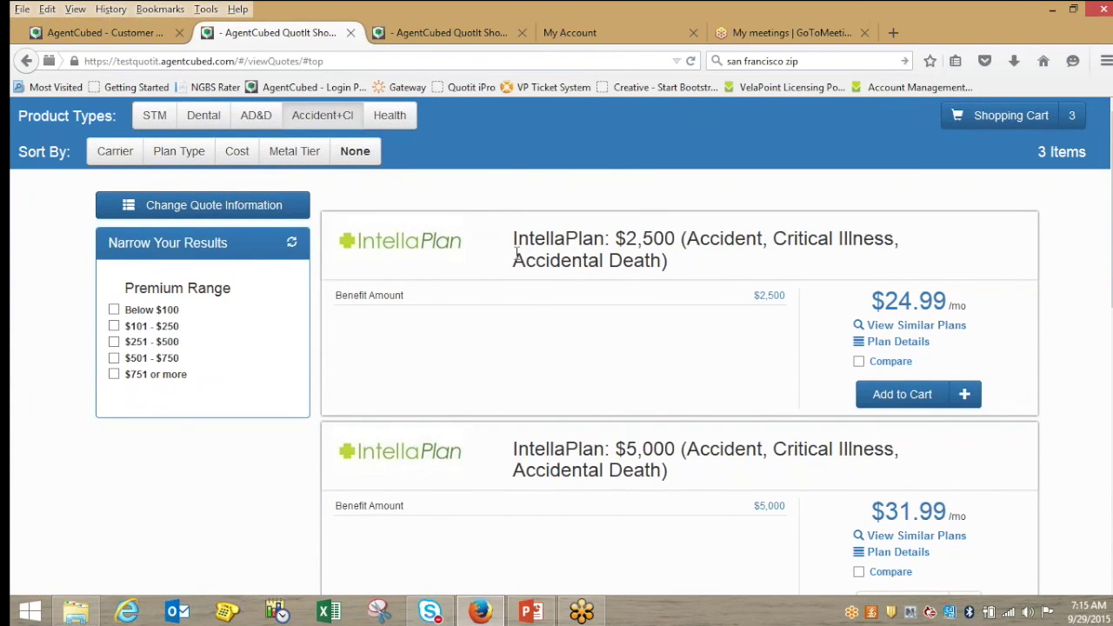
pyautogui.moveTo(513, 241); pyautogui.dragTo(766, 266)
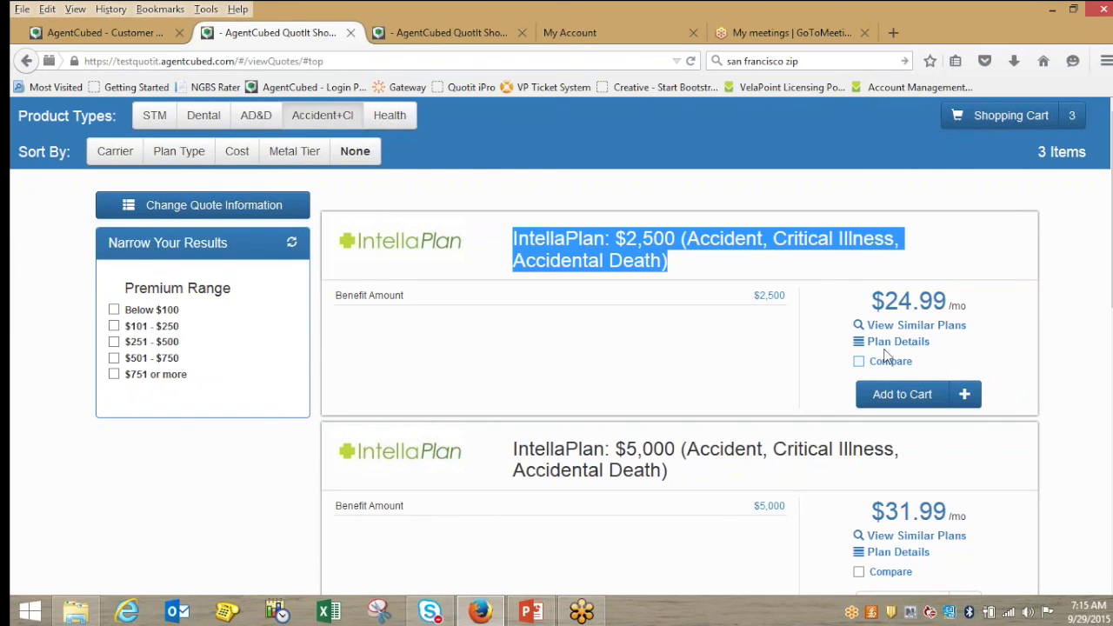
pyautogui.click(958, 342)
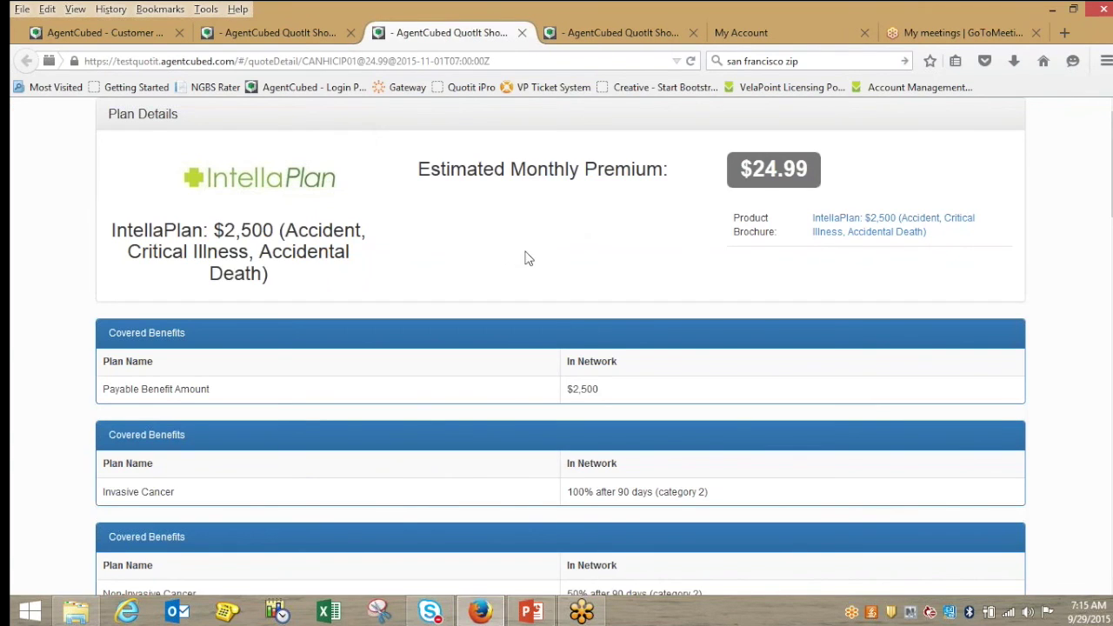
# Step: Read the IntellaPlan product brochure PDF, then go back to the Accident+CI quote results
pyautogui.scroll(-2, 534, 244)
pyautogui.scroll(-2, 534, 244)
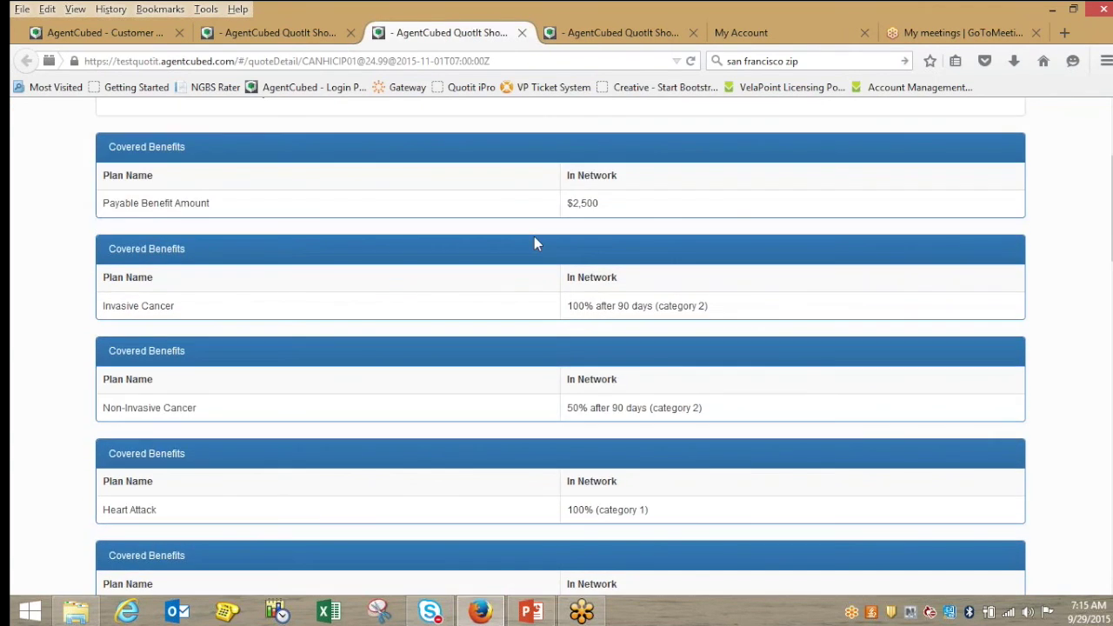
pyautogui.scroll(1, 536, 242)
pyautogui.scroll(3, 537, 243)
pyautogui.click(861, 219)
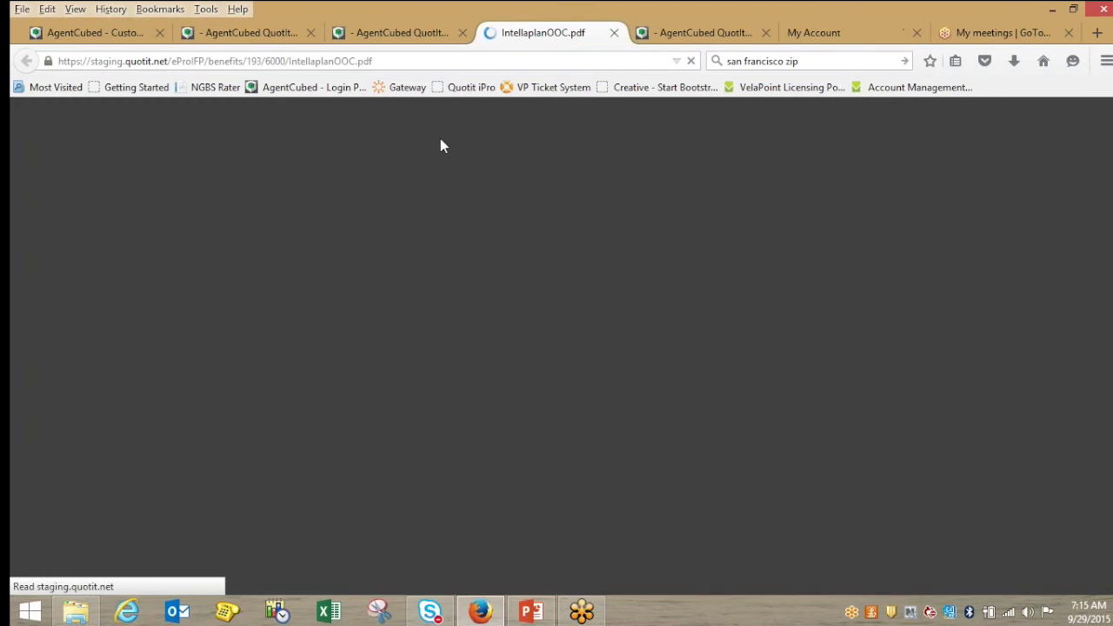
pyautogui.scroll(-5, 652, 281)
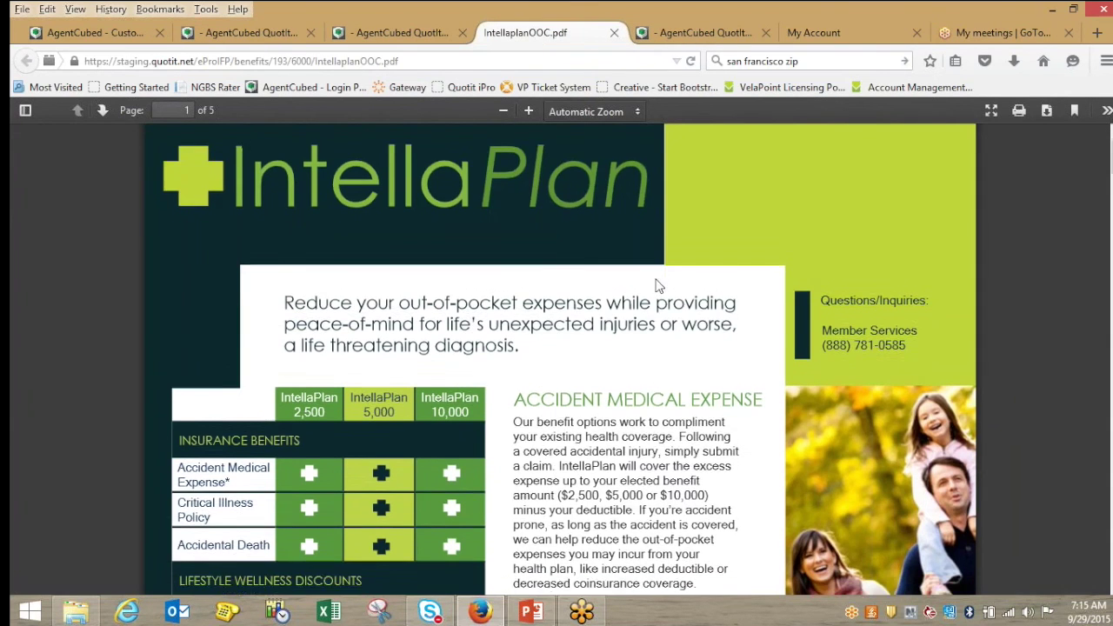
pyautogui.scroll(-4, 573, 360)
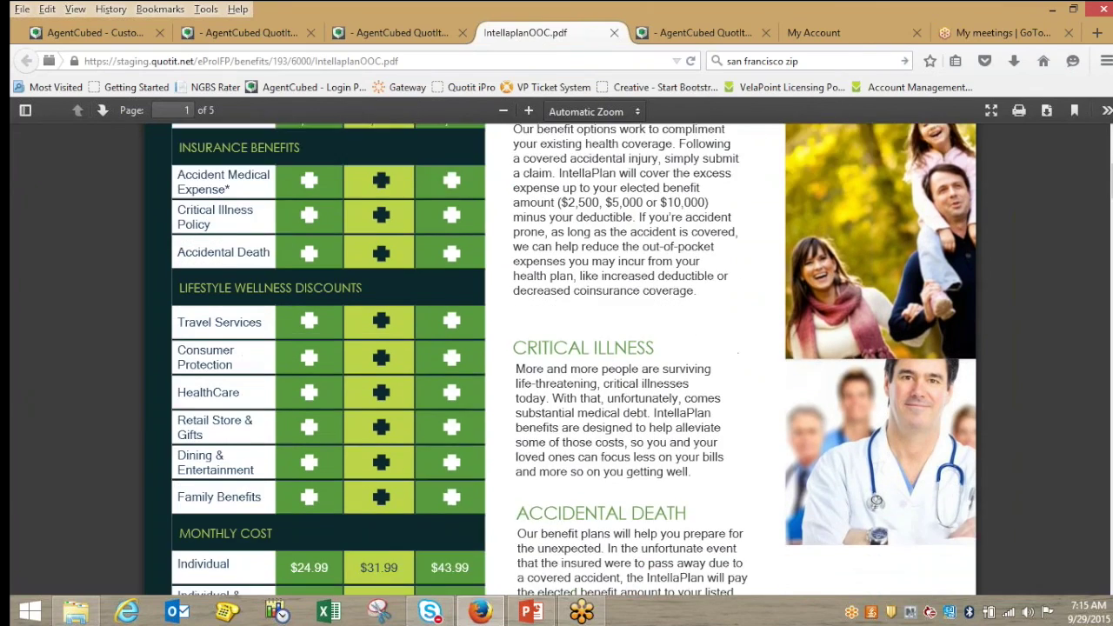
pyautogui.scroll(-7, 656, 265)
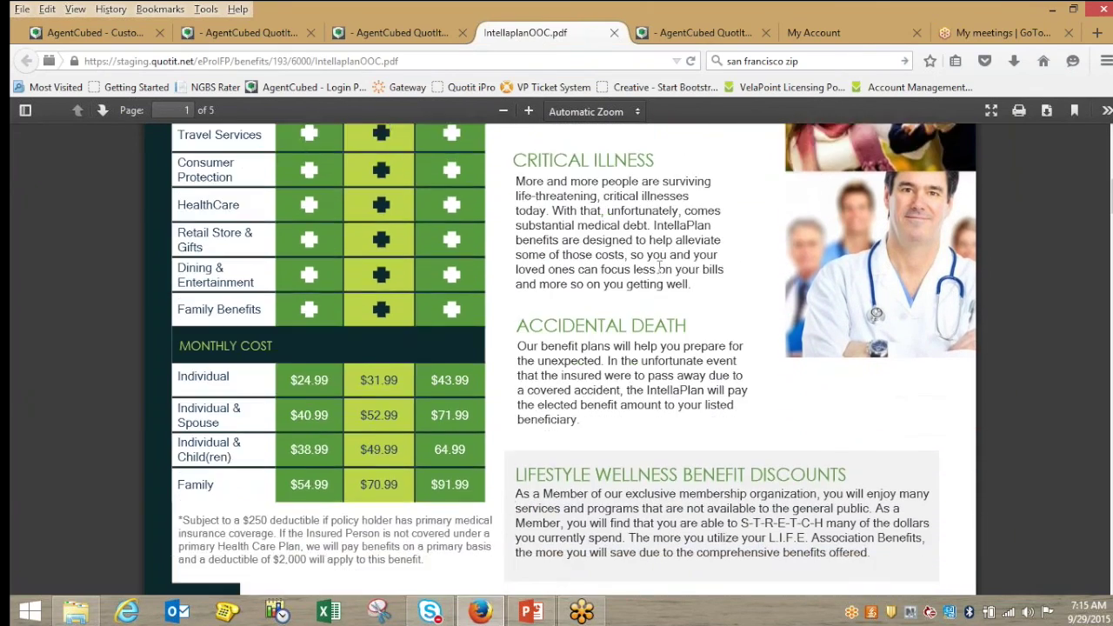
pyautogui.scroll(-9, 656, 265)
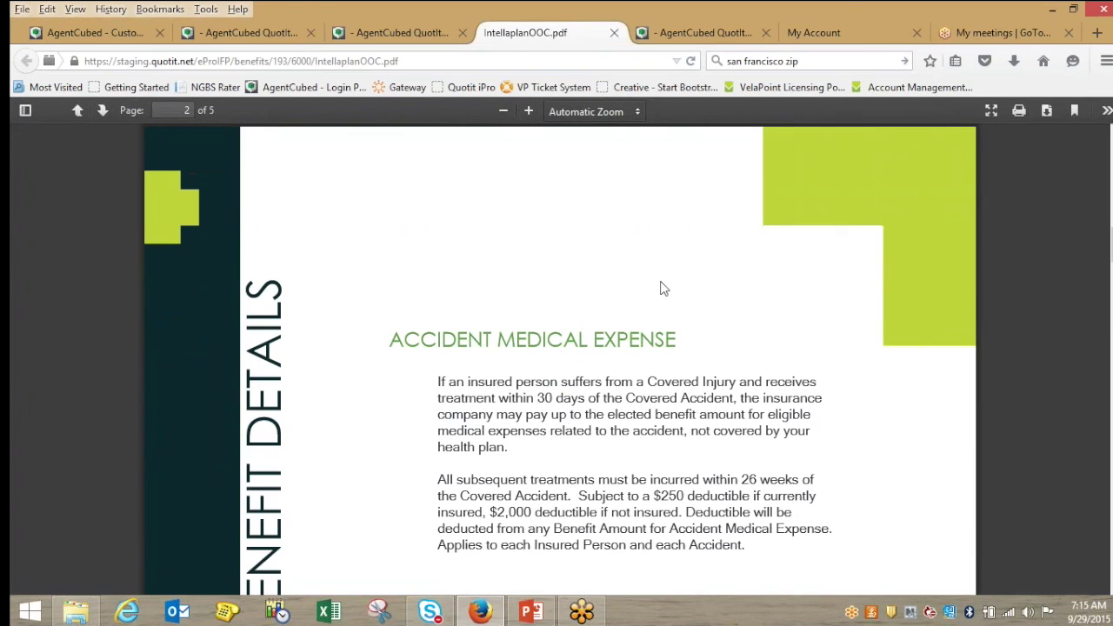
pyautogui.click(414, 32)
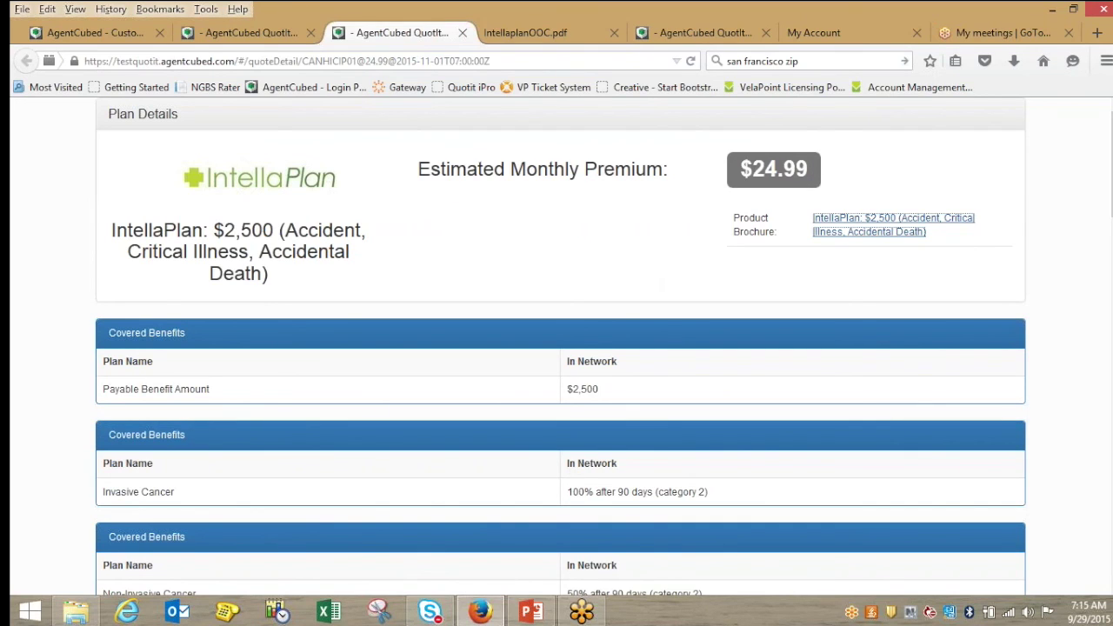
pyautogui.click(239, 33)
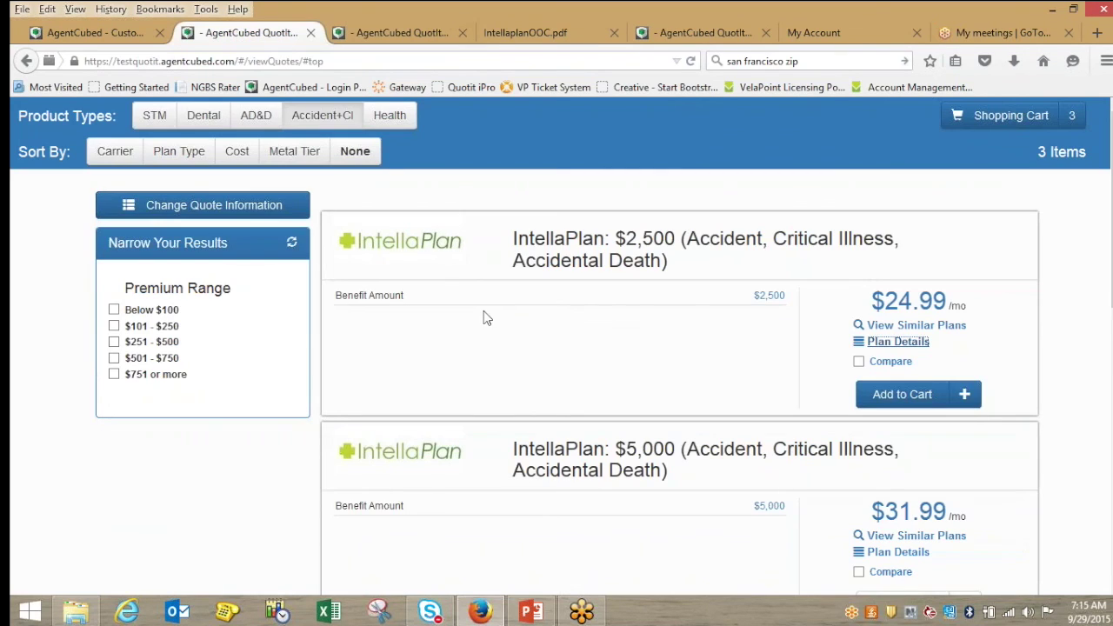
# Step: Review the cart: Silver 70 EPO, IntellaPlan $5,000 and Vital Guard $50,000 at $265.75/mo
pyautogui.click(255, 115)
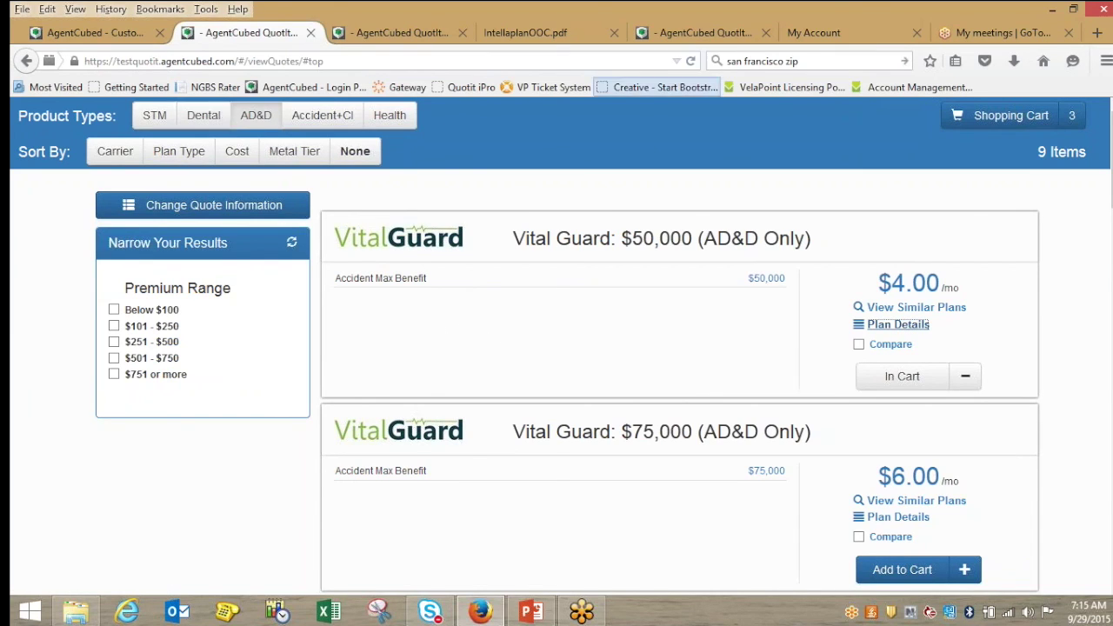
pyautogui.click(1039, 115)
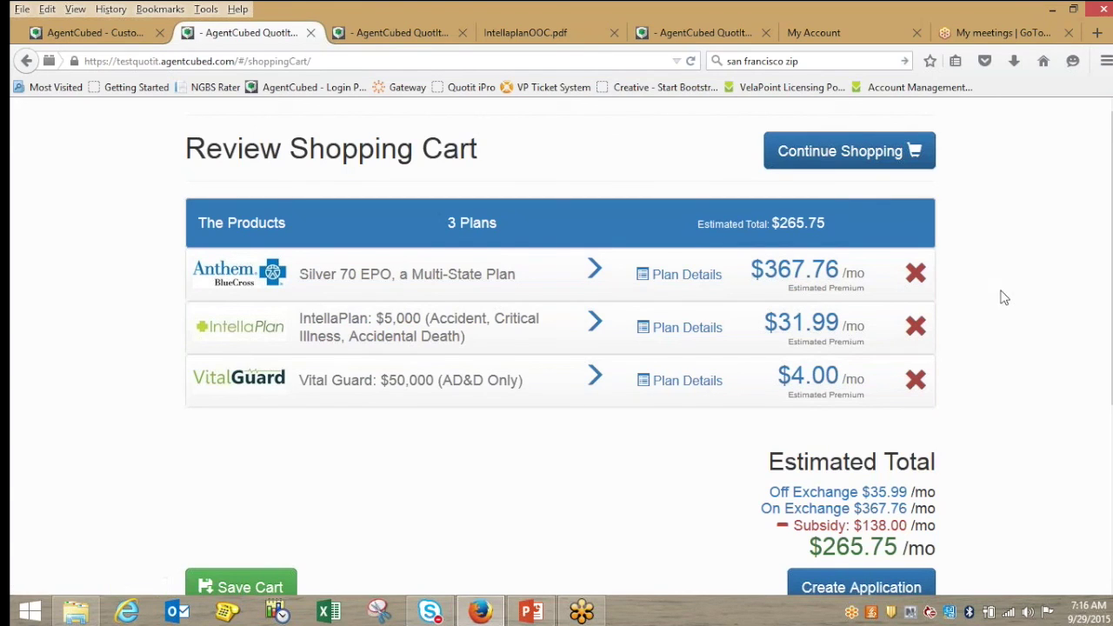
pyautogui.scroll(-2, 1002, 296)
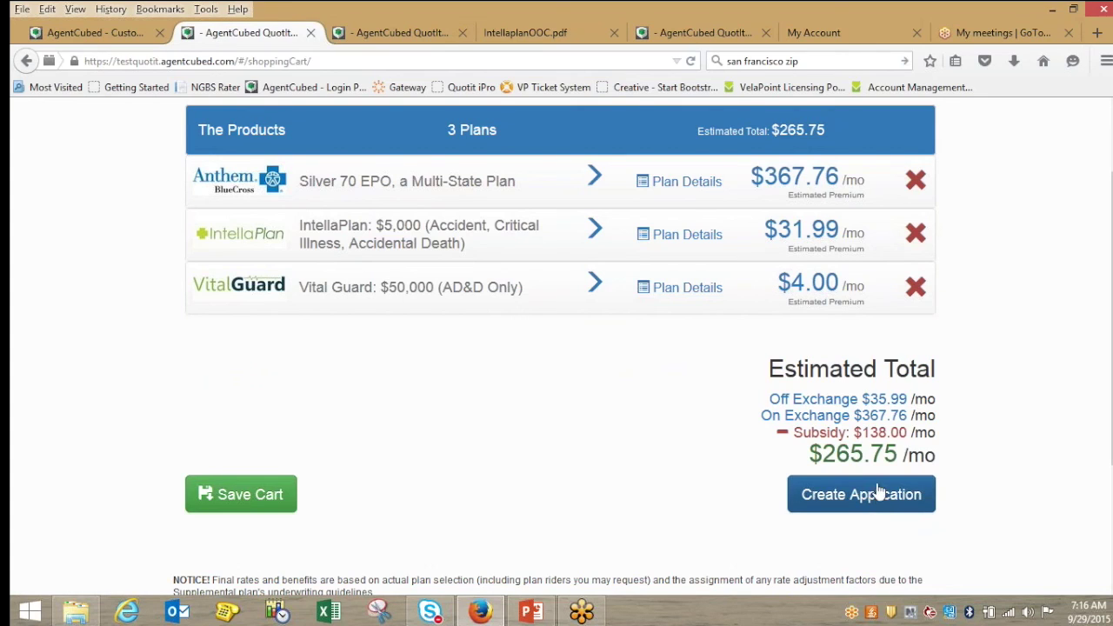
pyautogui.moveTo(797, 426); pyautogui.dragTo(937, 435)
# Step: Create the application from the cart, showing On Exchange at $229.76/month and Off Exchange at $35.99/month
pyautogui.click(907, 495)
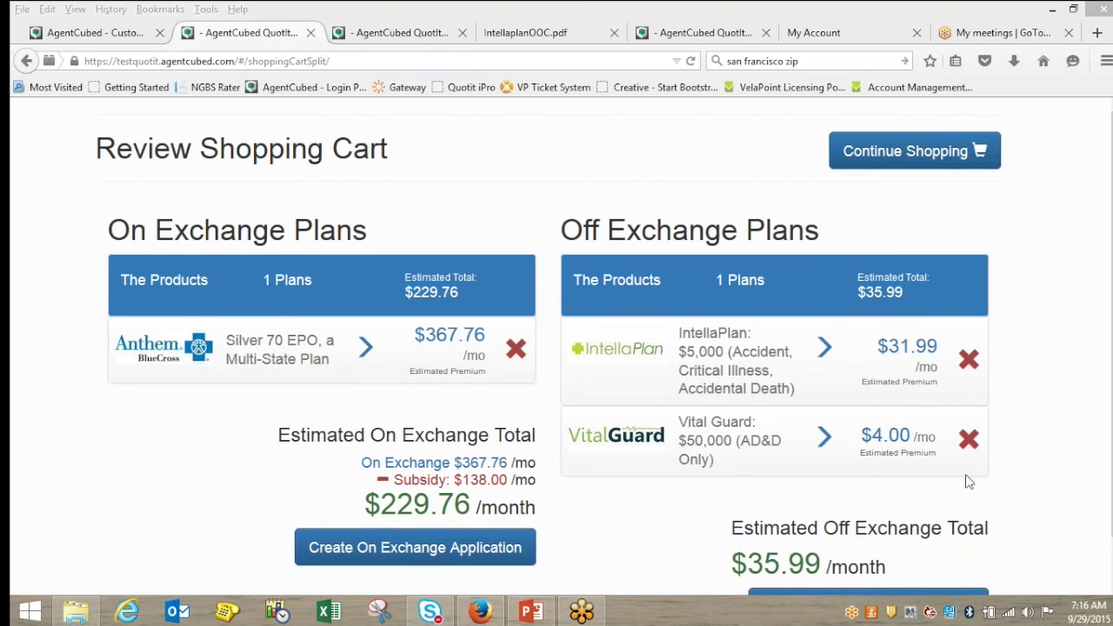
pyautogui.scroll(-1, 1035, 349)
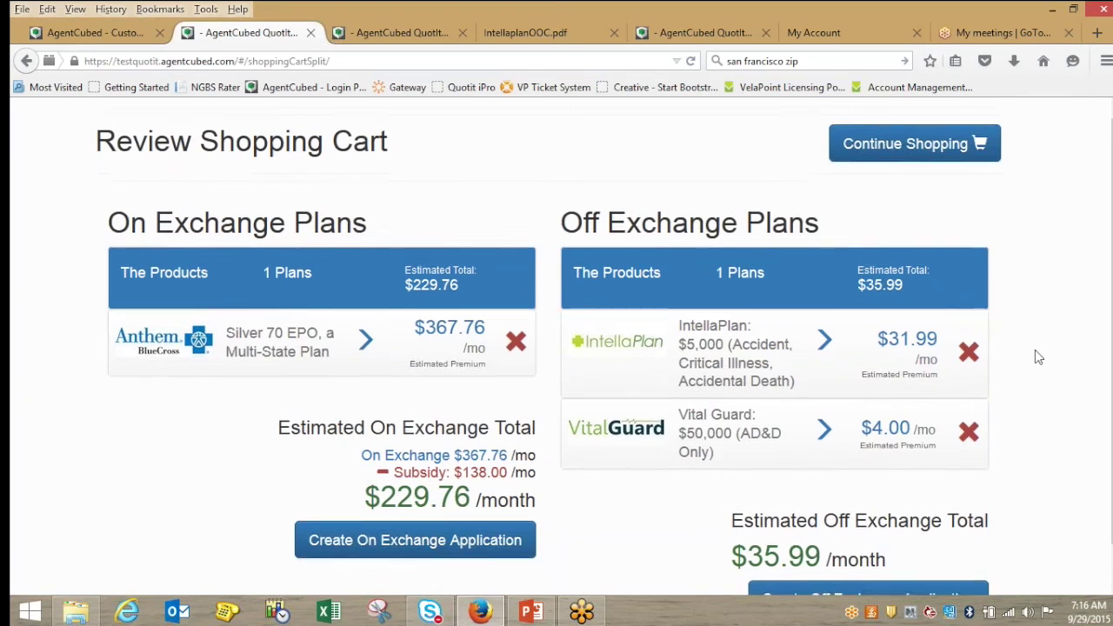
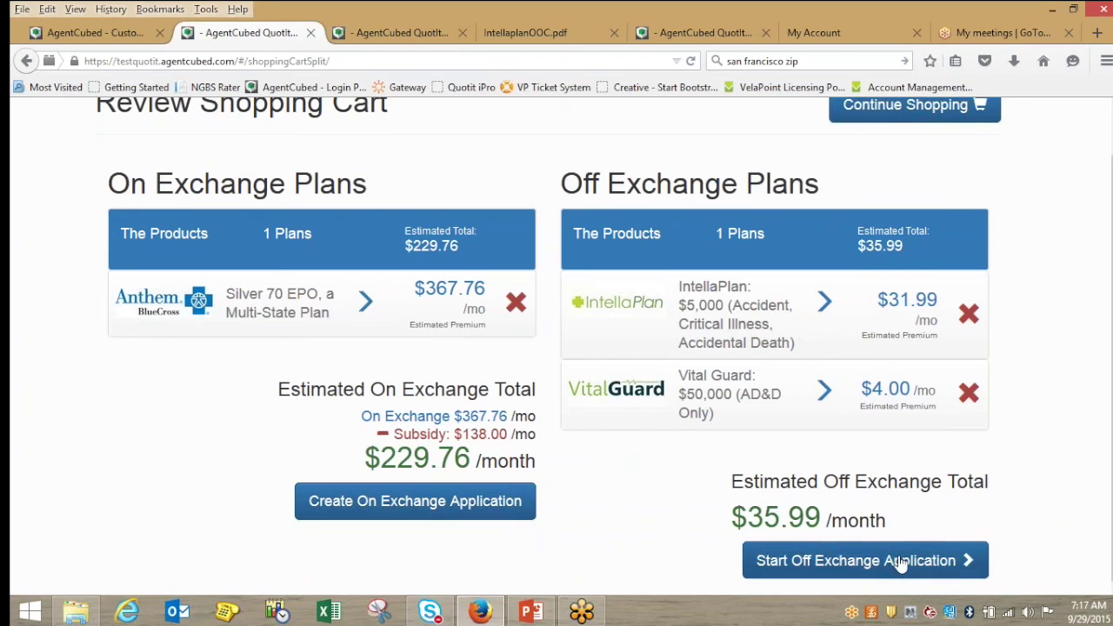
# Step: Launch the off-exchange application for the two carted plans from the Review Shopping Cart page
pyautogui.click(901, 562)
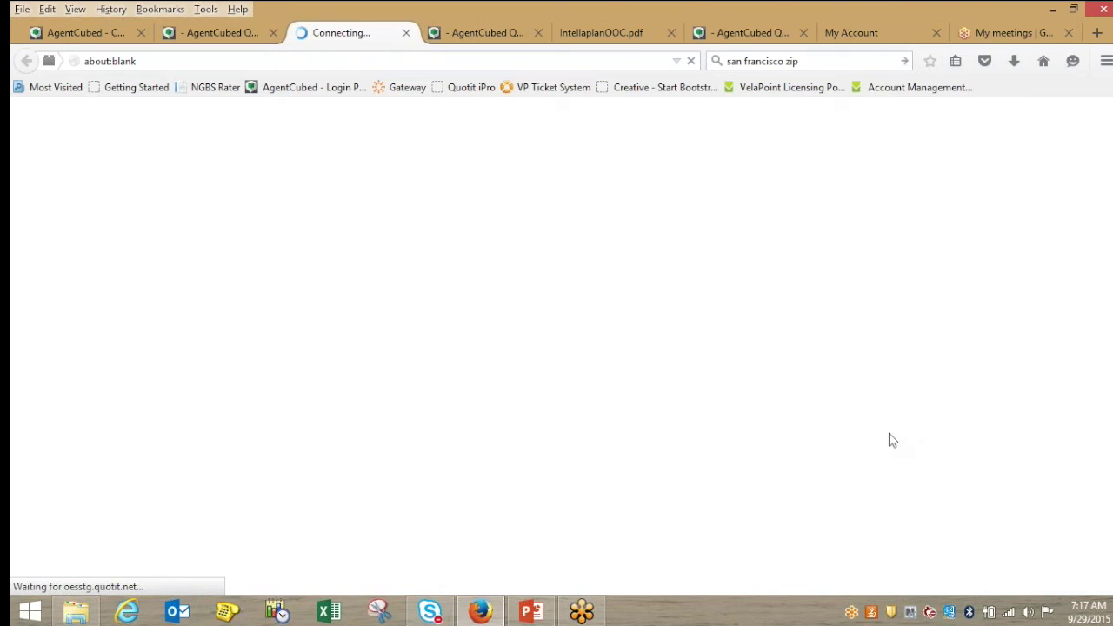
# Step: Leave the loading Quotit tab and return via the shopping cart to the customer record
pyautogui.click(223, 27)
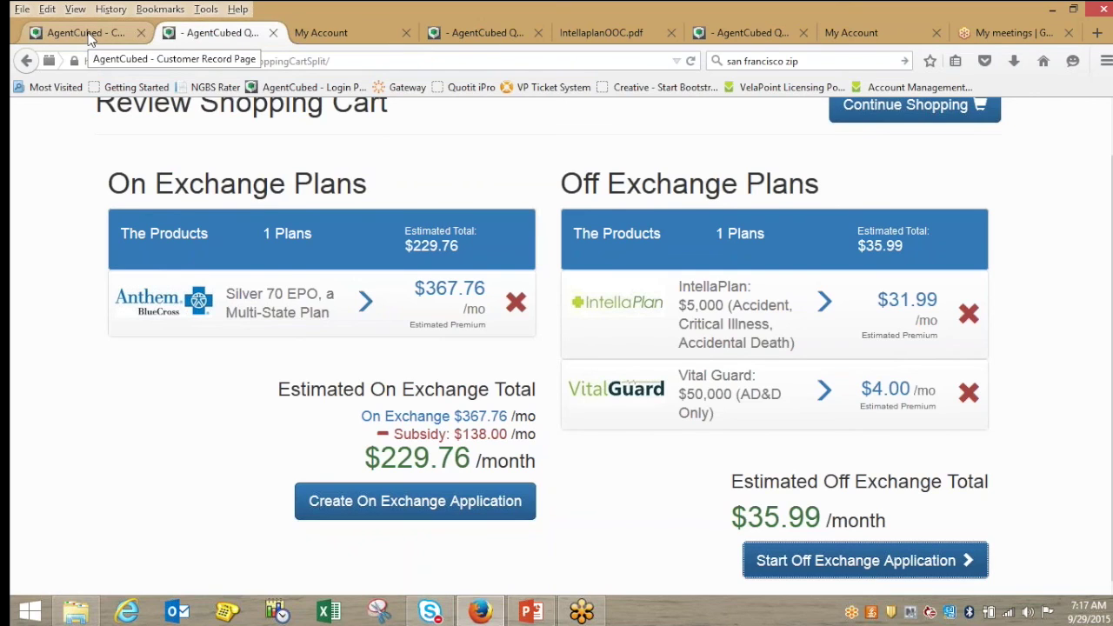
pyautogui.click(89, 35)
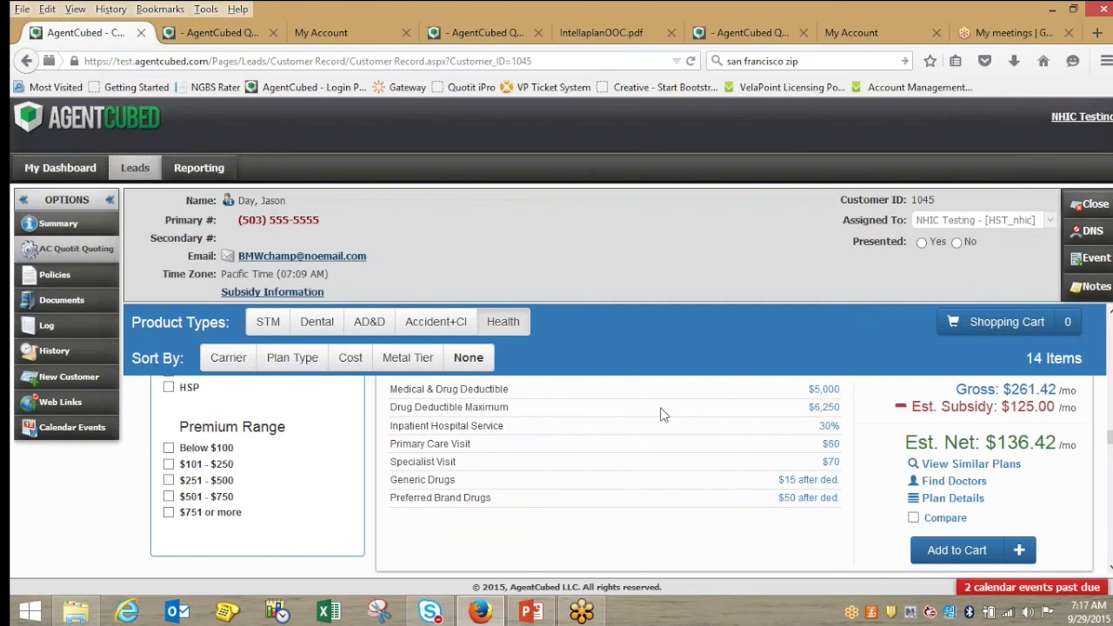
# Step: Show the customer's Policy Summary and review the Anthem and IntellaBridge App Out statuses
pyautogui.click(79, 280)
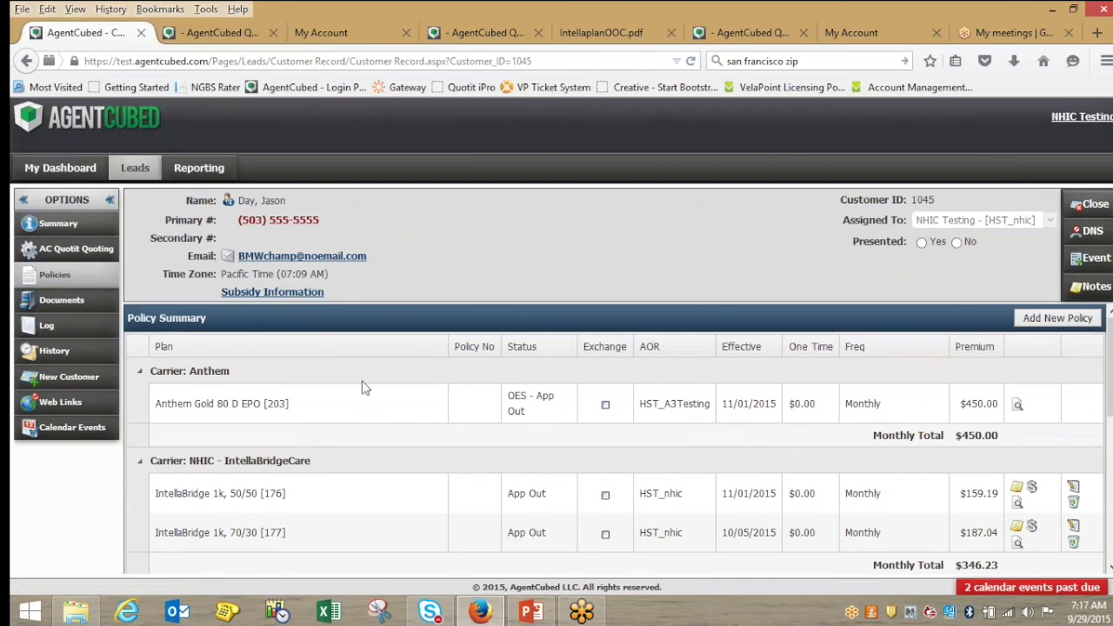
pyautogui.scroll(-1, 522, 395)
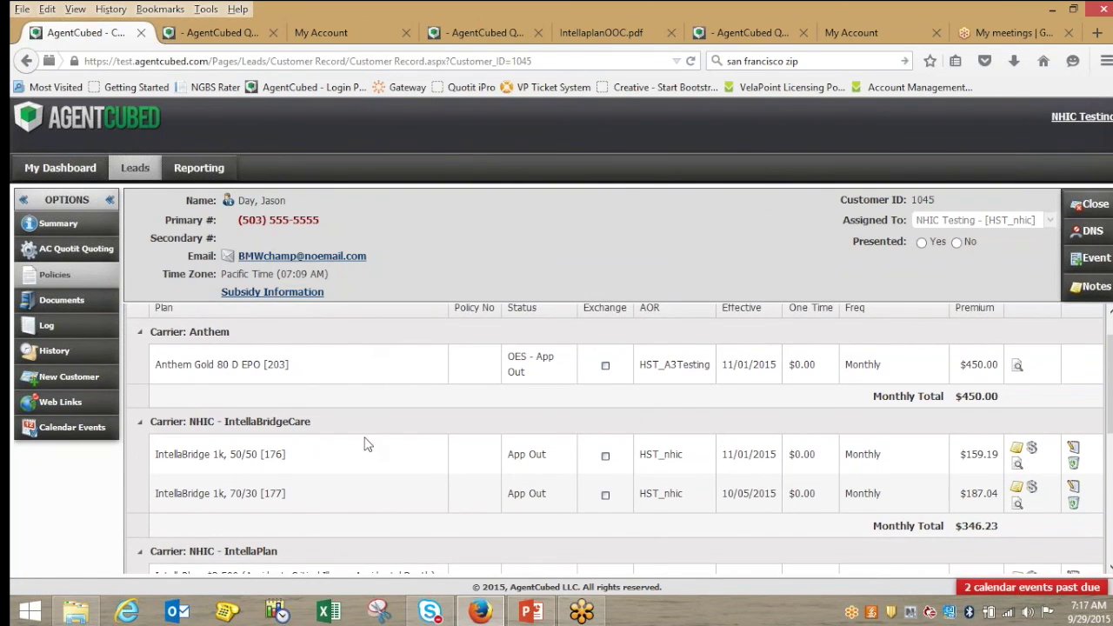
pyautogui.scroll(-1, 370, 448)
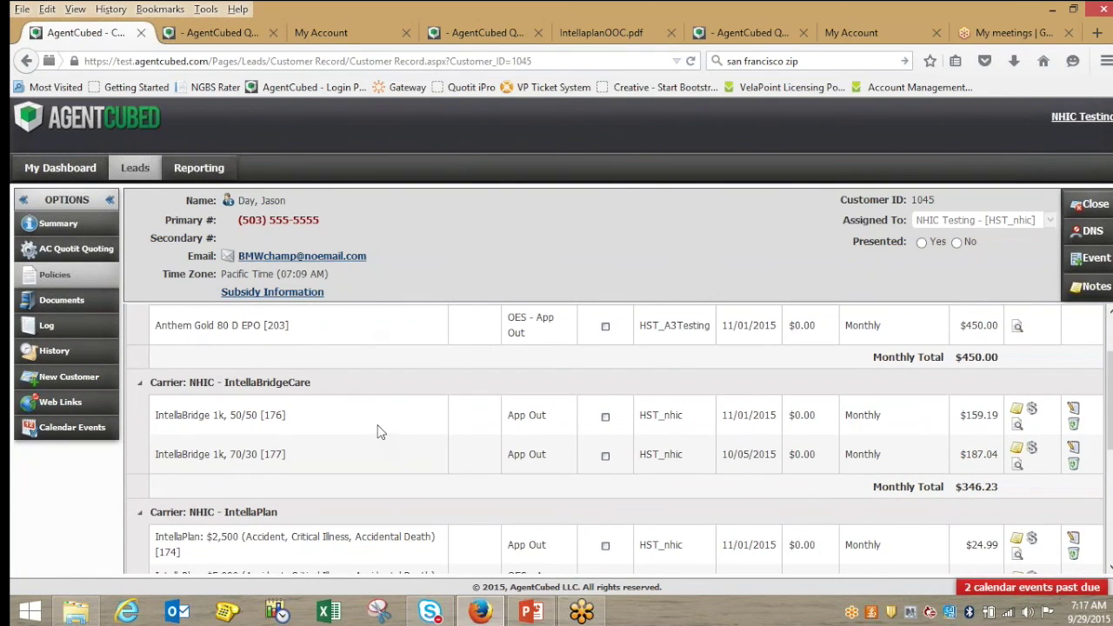
pyautogui.scroll(-1, 392, 417)
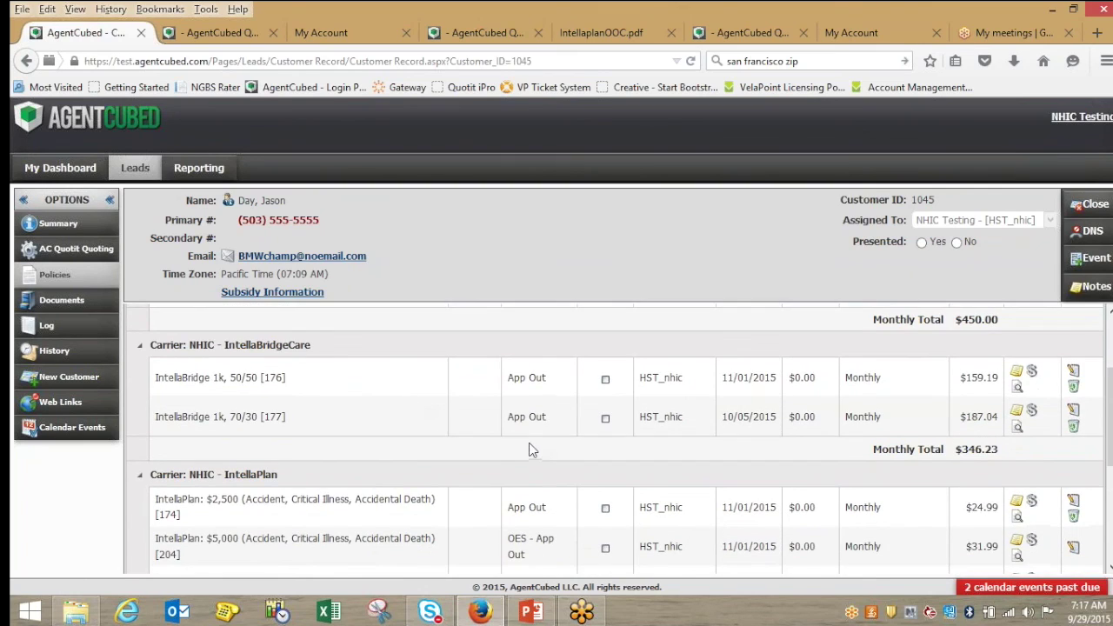
pyautogui.scroll(3, 528, 442)
pyautogui.moveTo(504, 506); pyautogui.dragTo(546, 493)
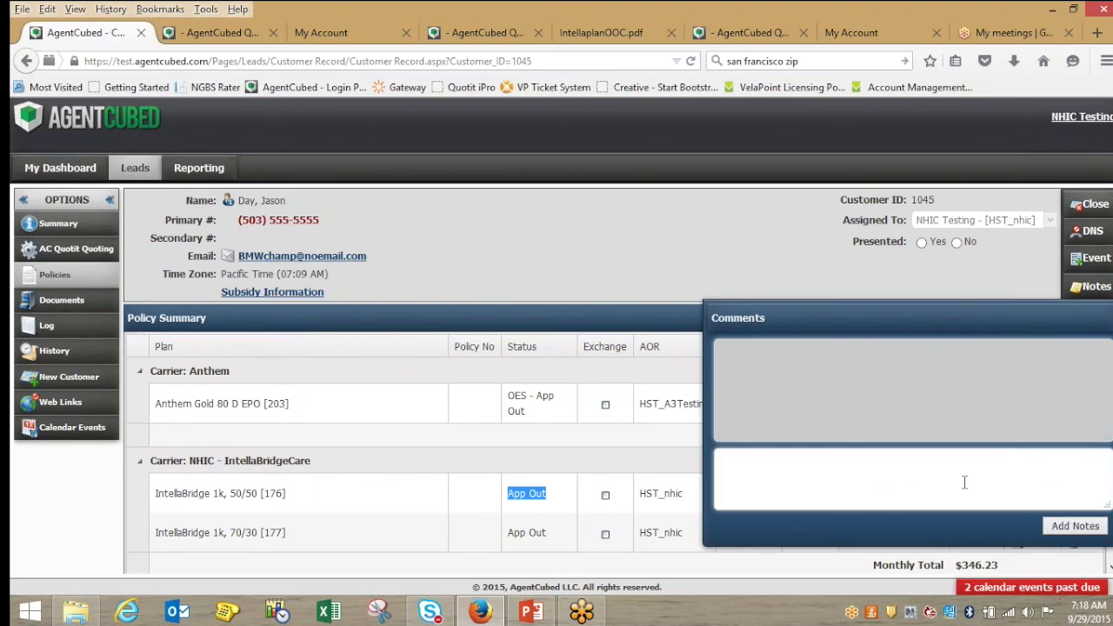
# Step: Save a comment: sale made 9/29, dental products to be reviewed next week after the customer checks with his wife
pyautogui.click(964, 482)
pyautogui.write('M')
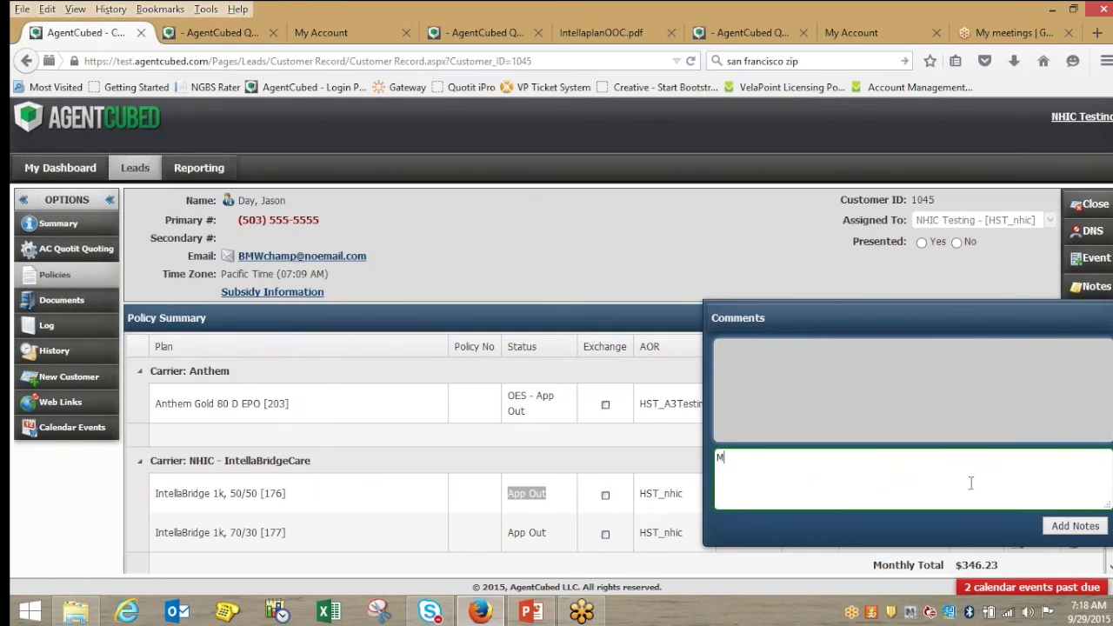
pyautogui.write('ade sale 9/29 will review dental')
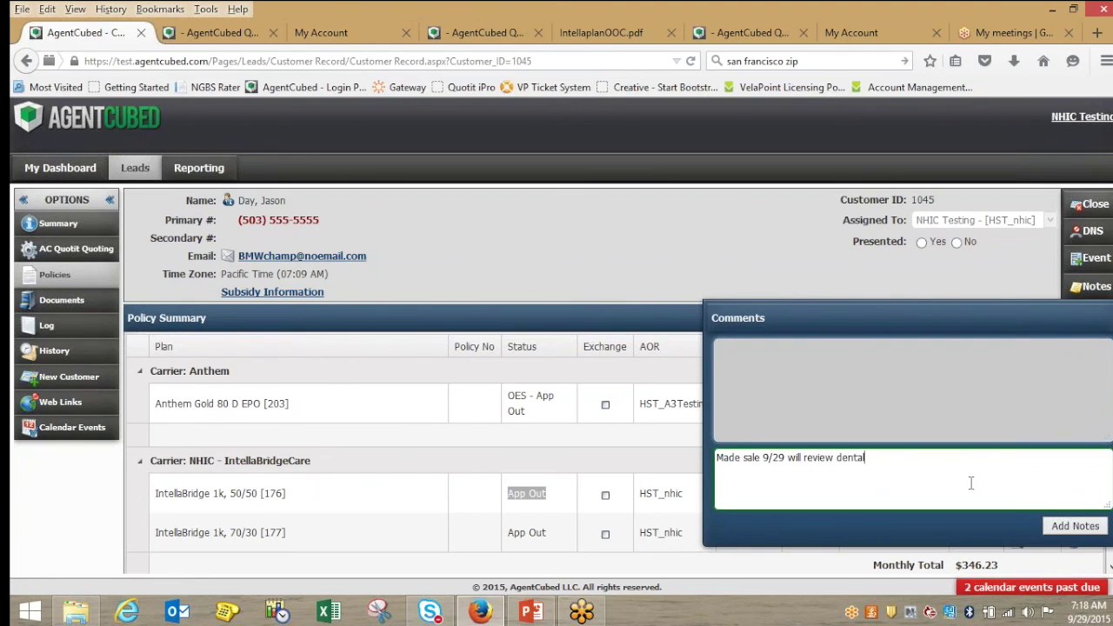
pyautogui.write(' products next week when Jas')
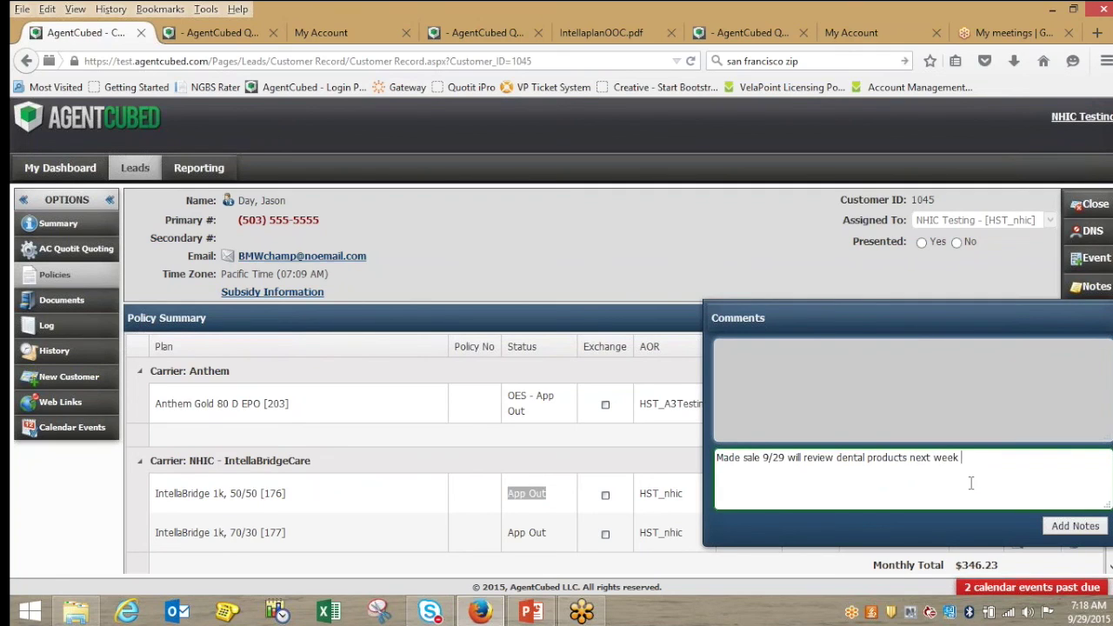
pyautogui.write('on checks with wife.')
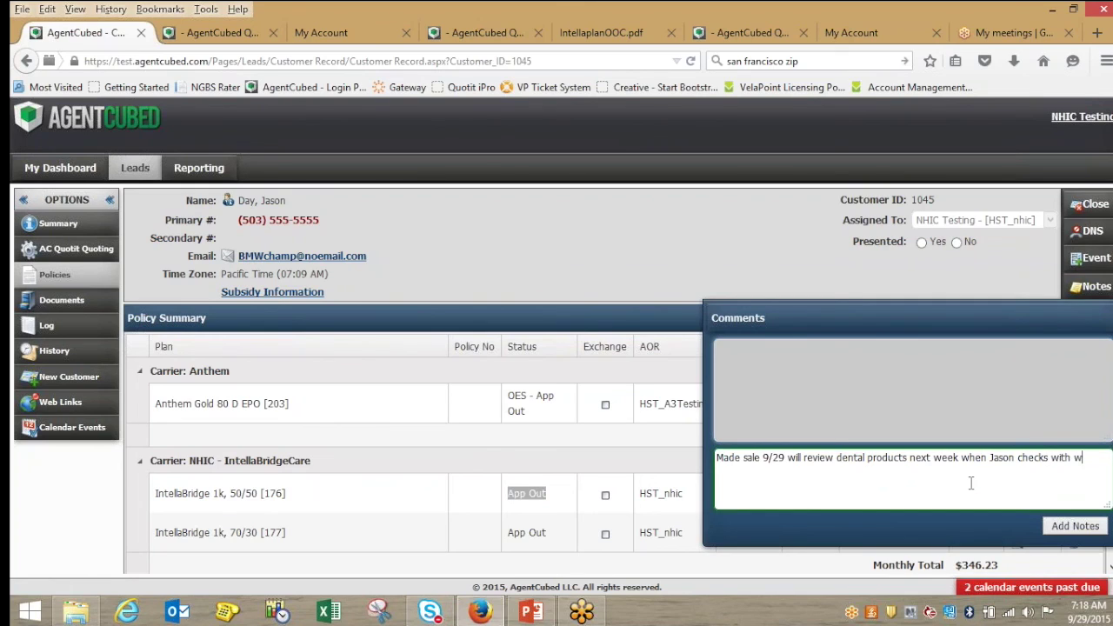
pyautogui.click(1073, 525)
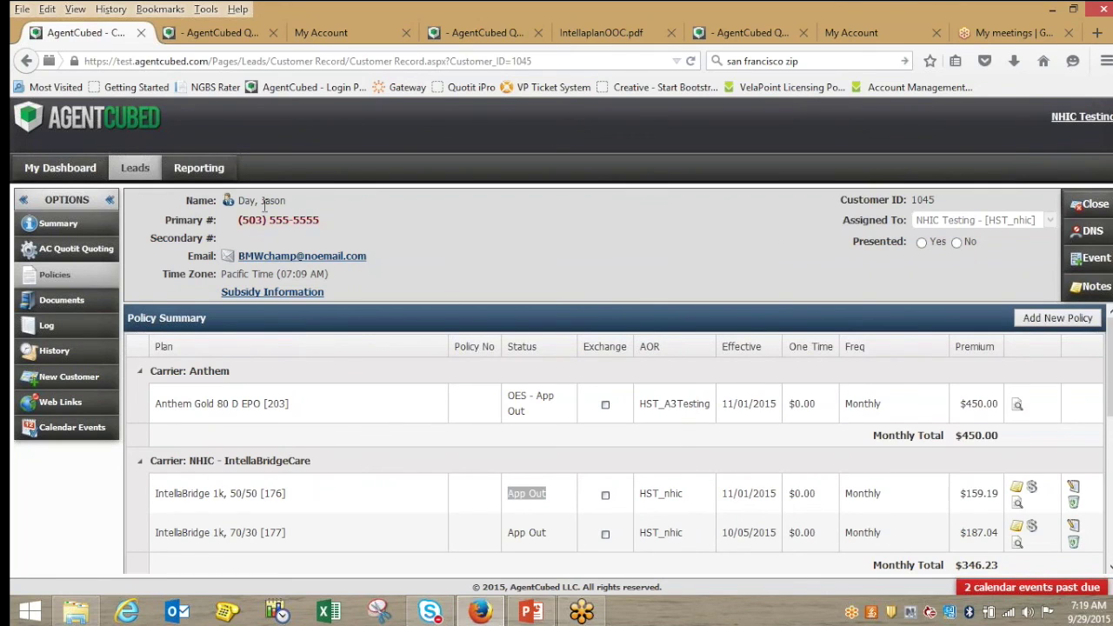
pyautogui.moveTo(215, 170)
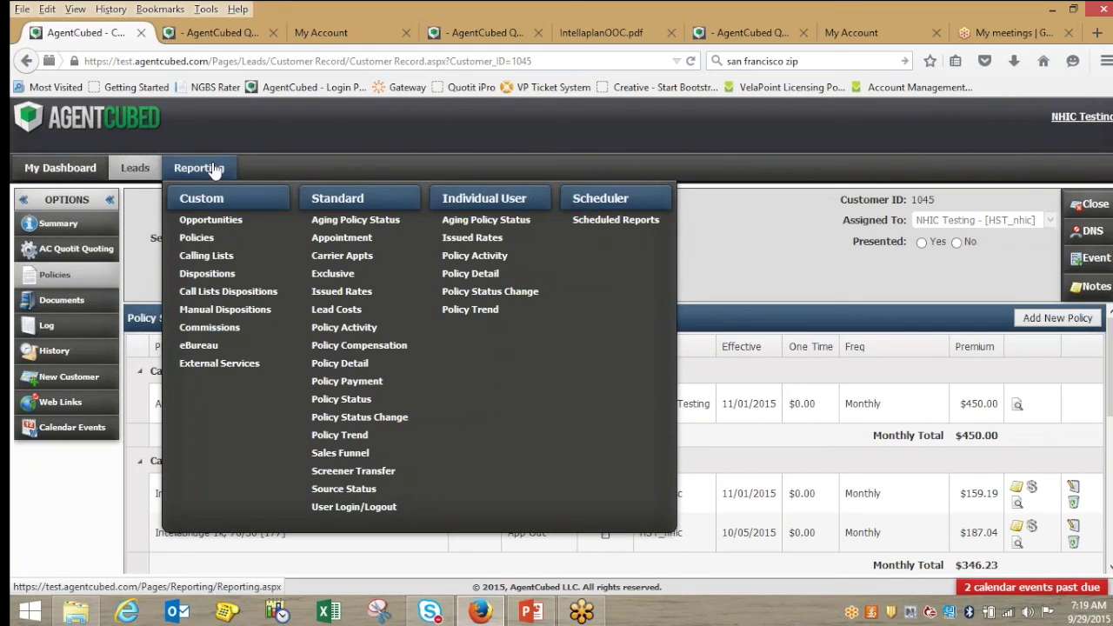
# Step: Mark the customer as not presented, close the record, and open the Opportunities report
pyautogui.click(213, 222)
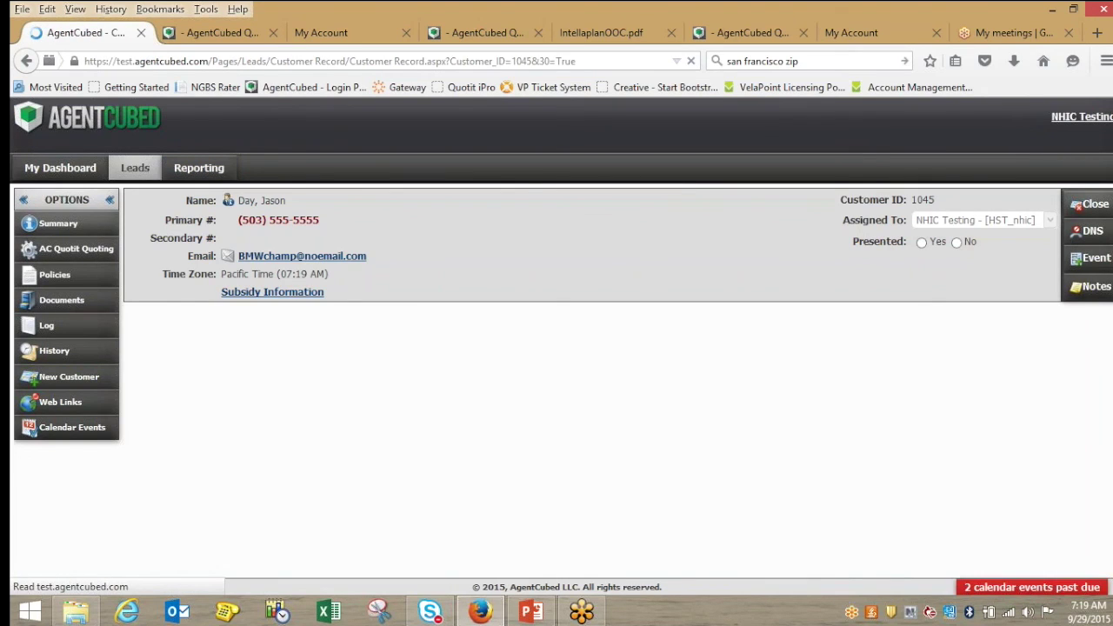
pyautogui.click(956, 241)
pyautogui.click(1091, 204)
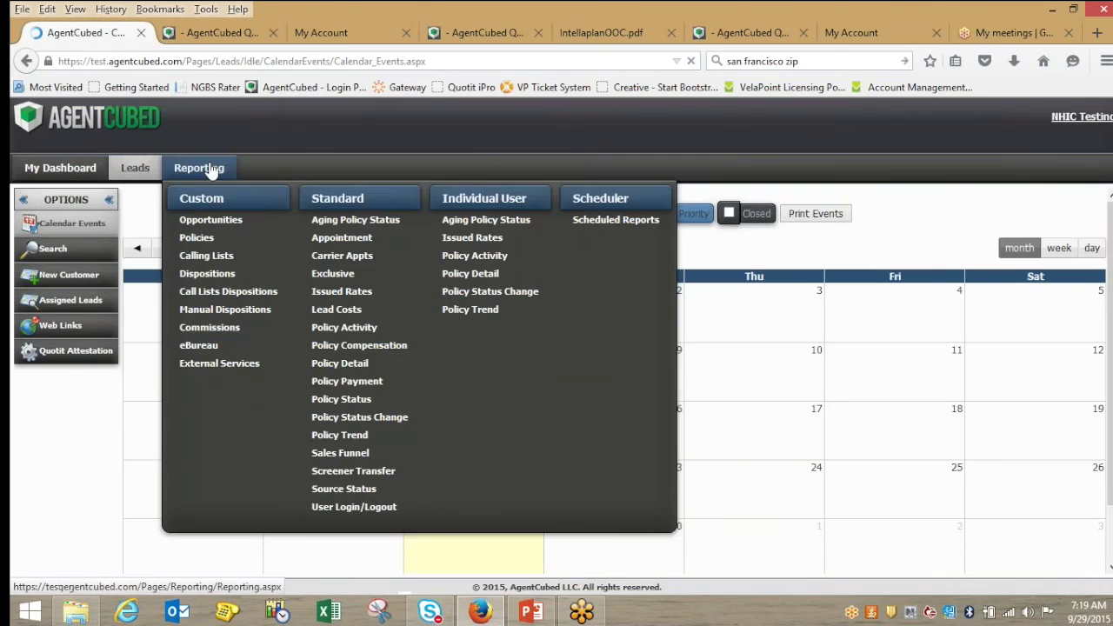
pyautogui.click(206, 225)
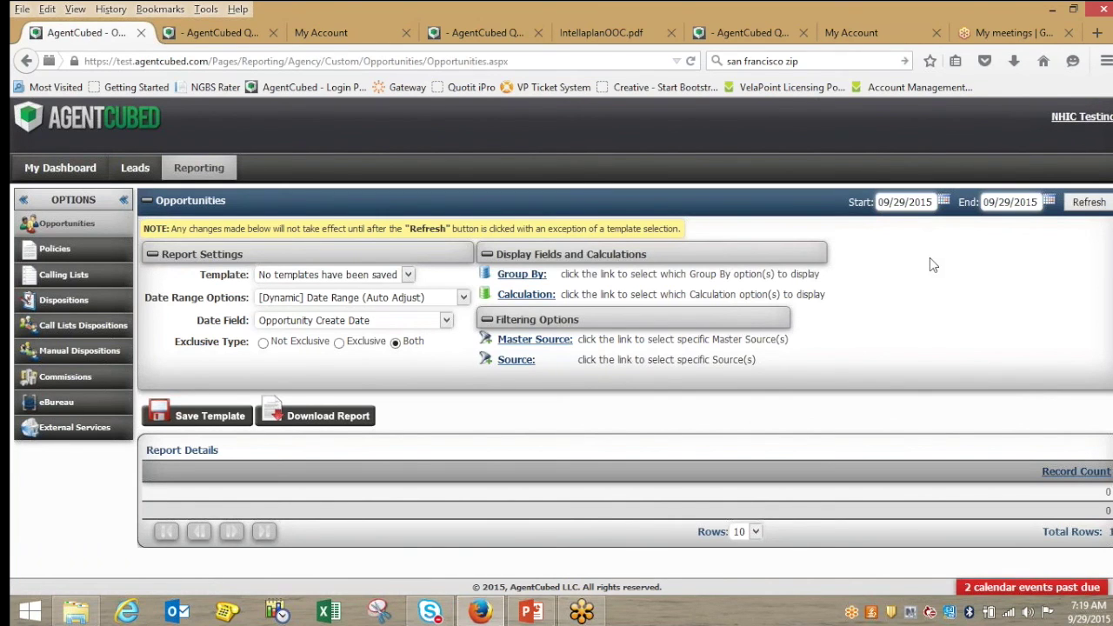
# Step: Set the Opportunities report start date to 08/01/2015 and bring up the Group By fields
pyautogui.click(944, 203)
pyautogui.click(801, 224)
pyautogui.click(846, 254)
pyautogui.click(525, 277)
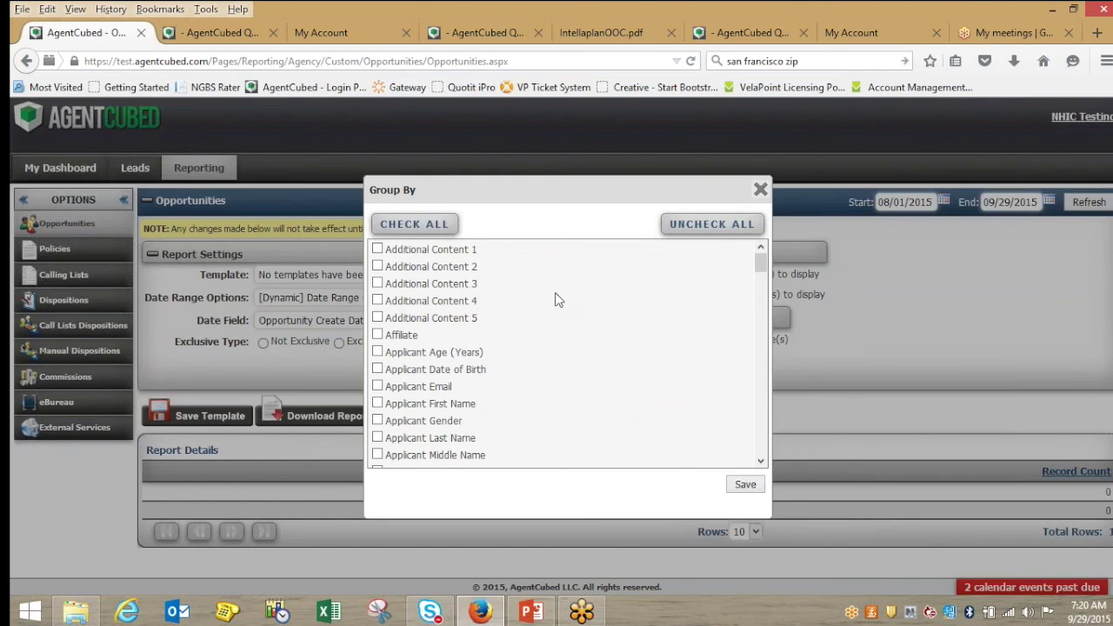
# Step: Group by Applicant First Name, Applicant Last Name, Customer ID and Lead Create Date
pyautogui.scroll(-1, 502, 365)
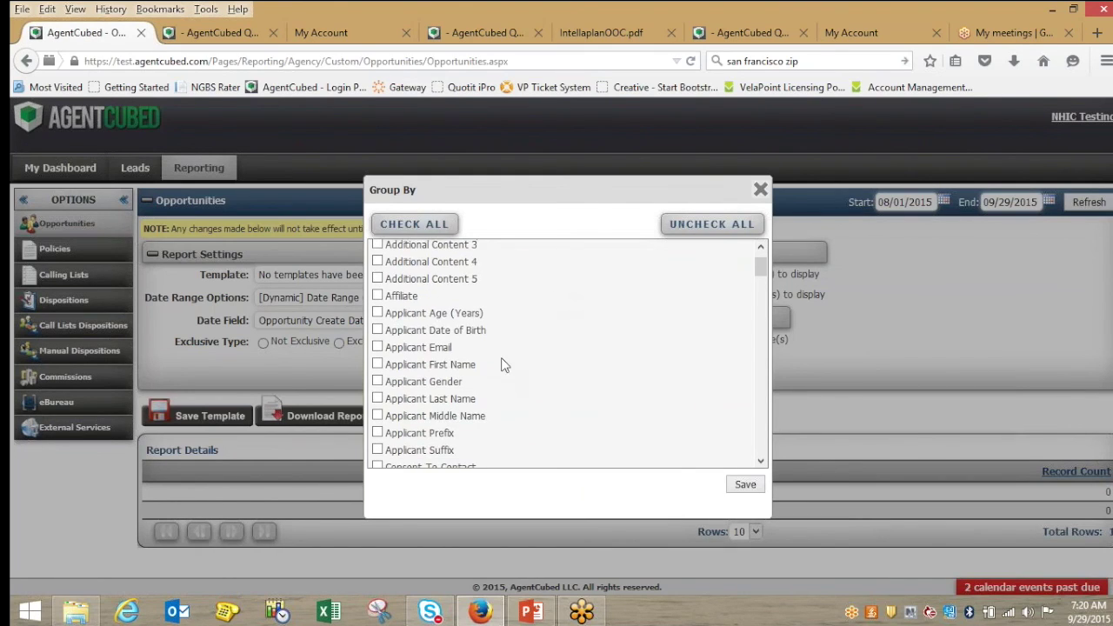
pyautogui.click(377, 364)
pyautogui.click(378, 398)
pyautogui.scroll(-1, 535, 401)
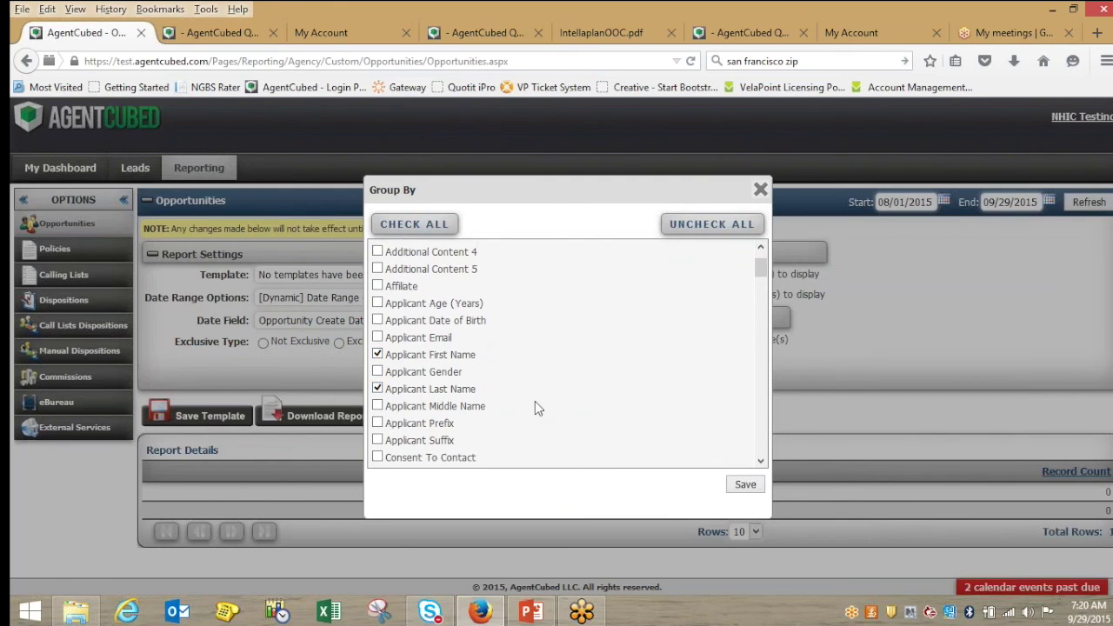
pyautogui.scroll(-3, 535, 401)
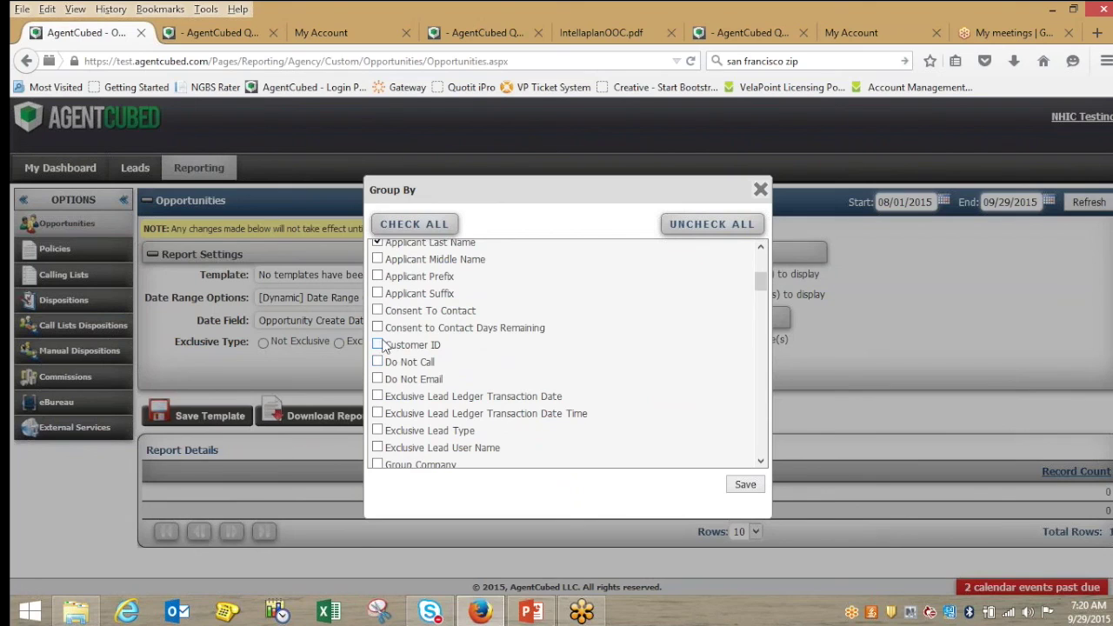
pyautogui.click(378, 345)
pyautogui.scroll(-6, 596, 353)
pyautogui.scroll(-2, 596, 353)
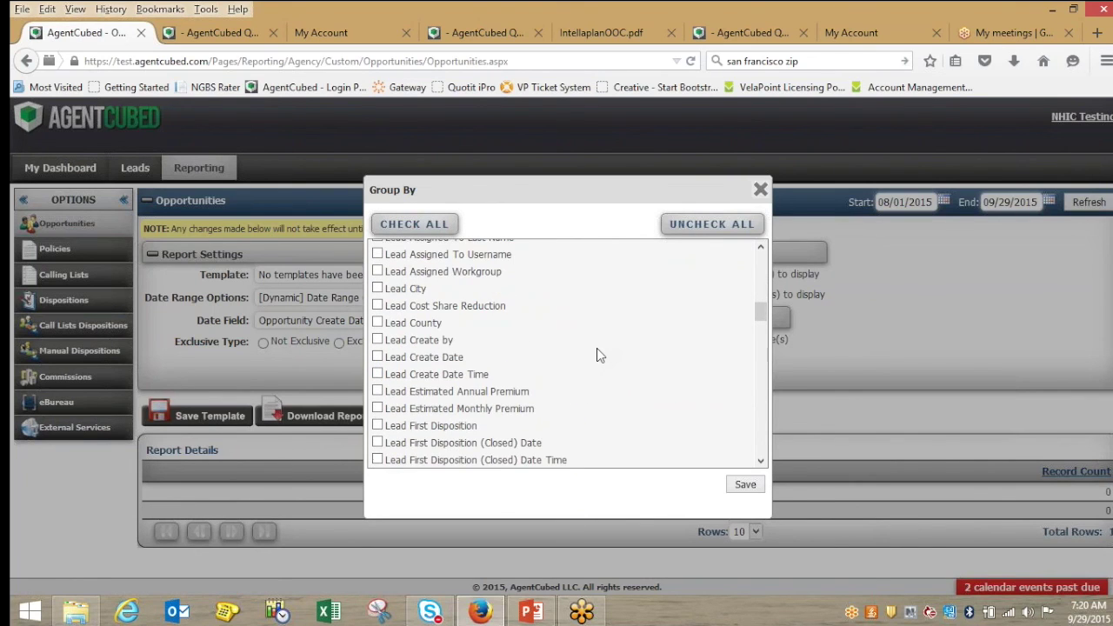
pyautogui.click(377, 357)
pyautogui.scroll(-1, 633, 341)
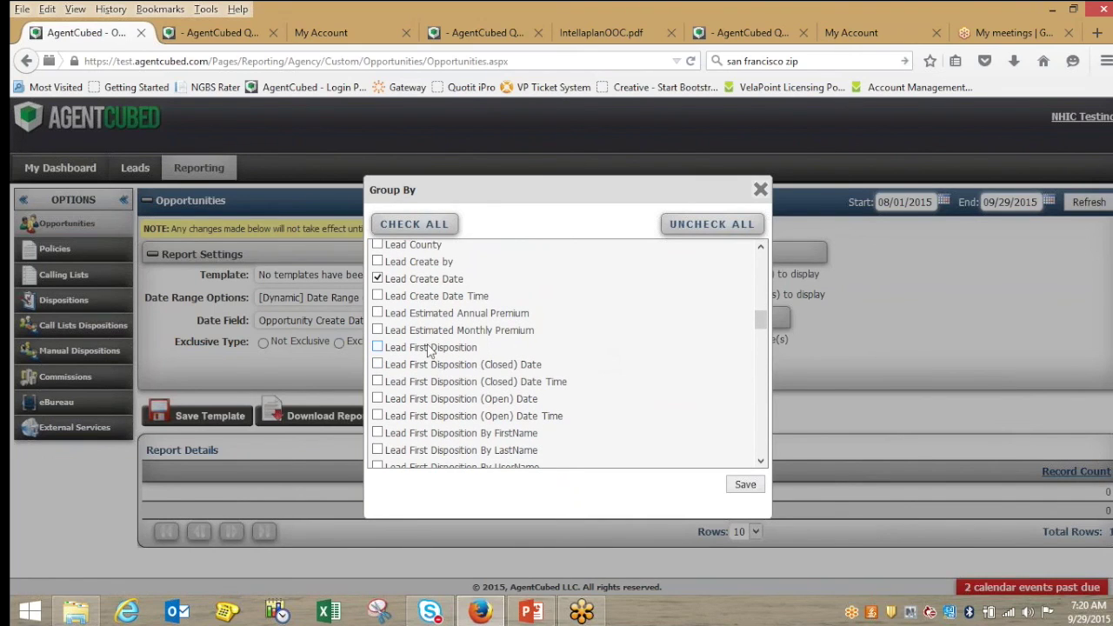
pyautogui.moveTo(431, 349); pyautogui.dragTo(485, 376)
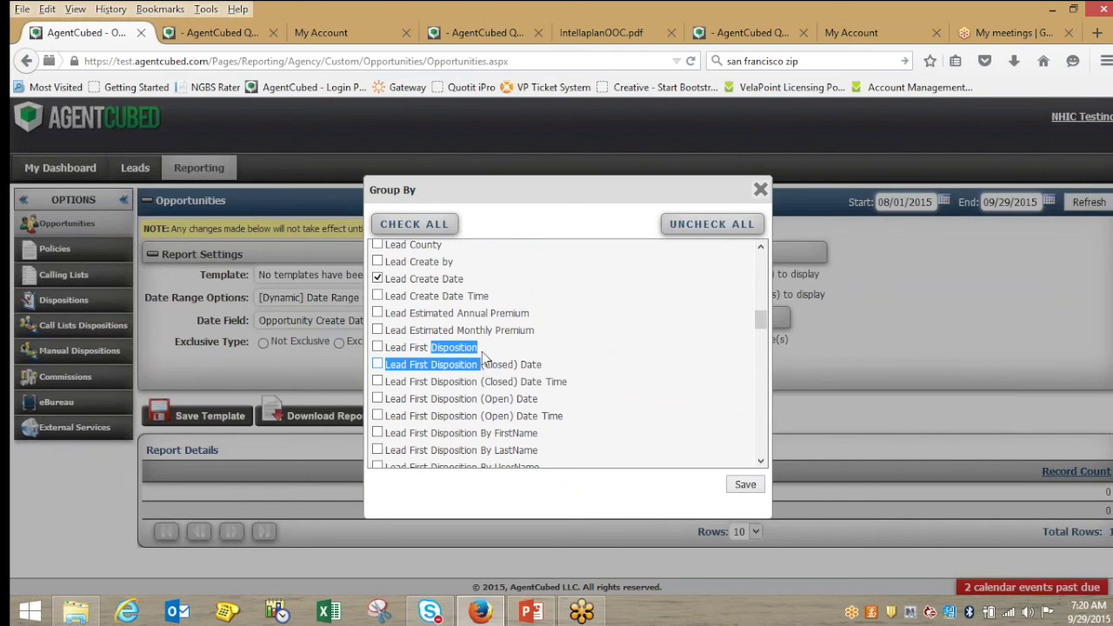
pyautogui.click(480, 347)
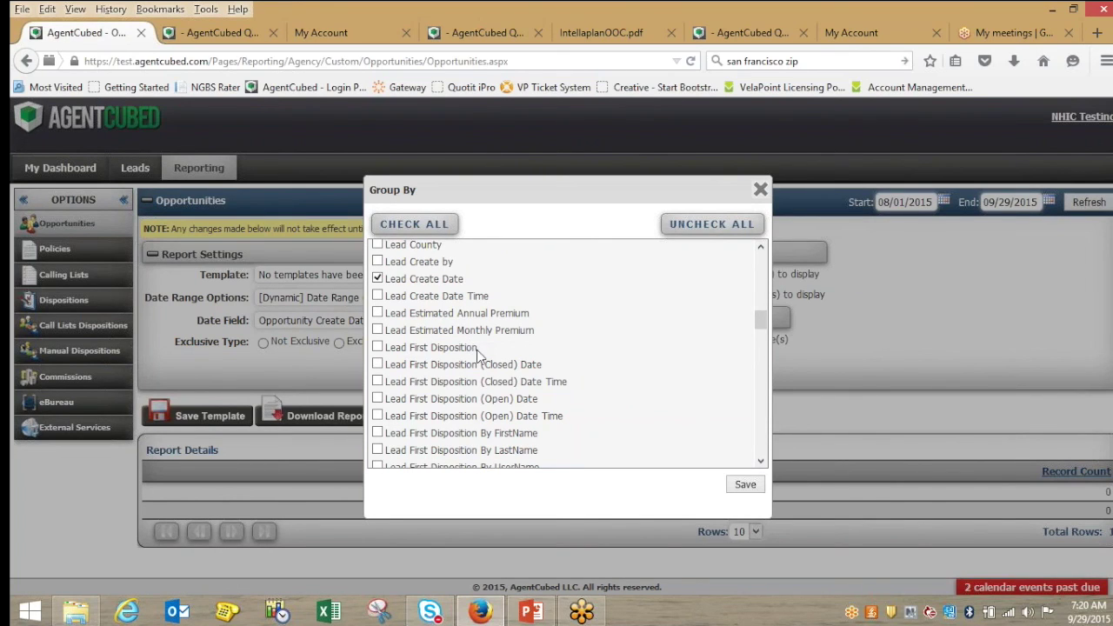
# Step: Add Lead Source, Lead State, Master Source and Opportunity Create Date groupings, then save
pyautogui.scroll(-5, 489, 365)
pyautogui.scroll(-8, 539, 344)
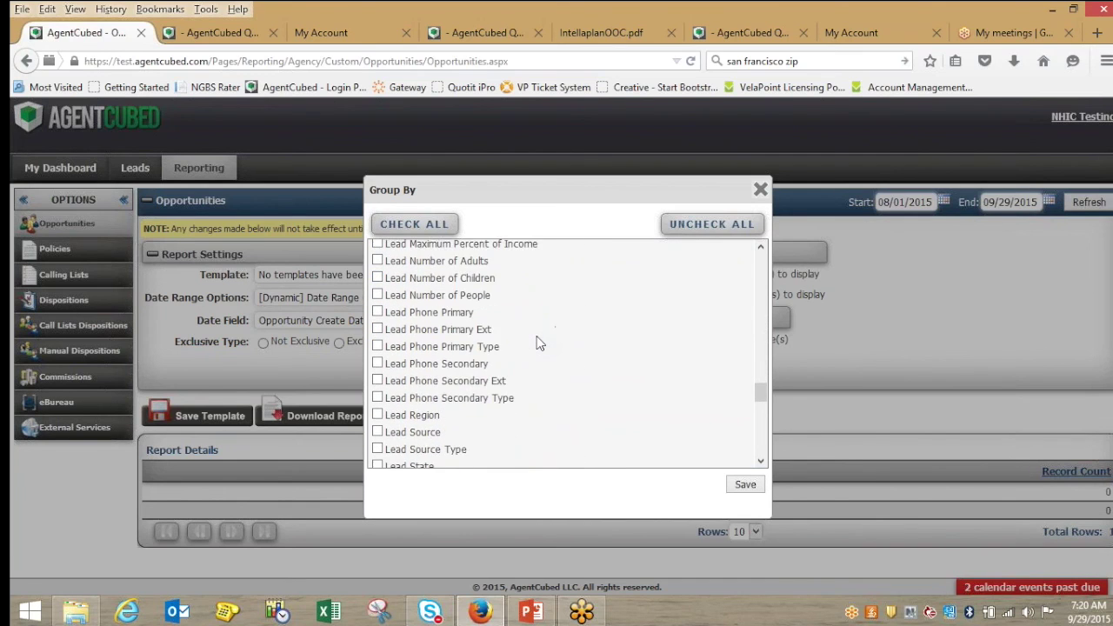
pyautogui.click(377, 403)
pyautogui.click(377, 438)
pyautogui.scroll(-1, 380, 441)
pyautogui.click(378, 433)
pyautogui.scroll(-3, 487, 400)
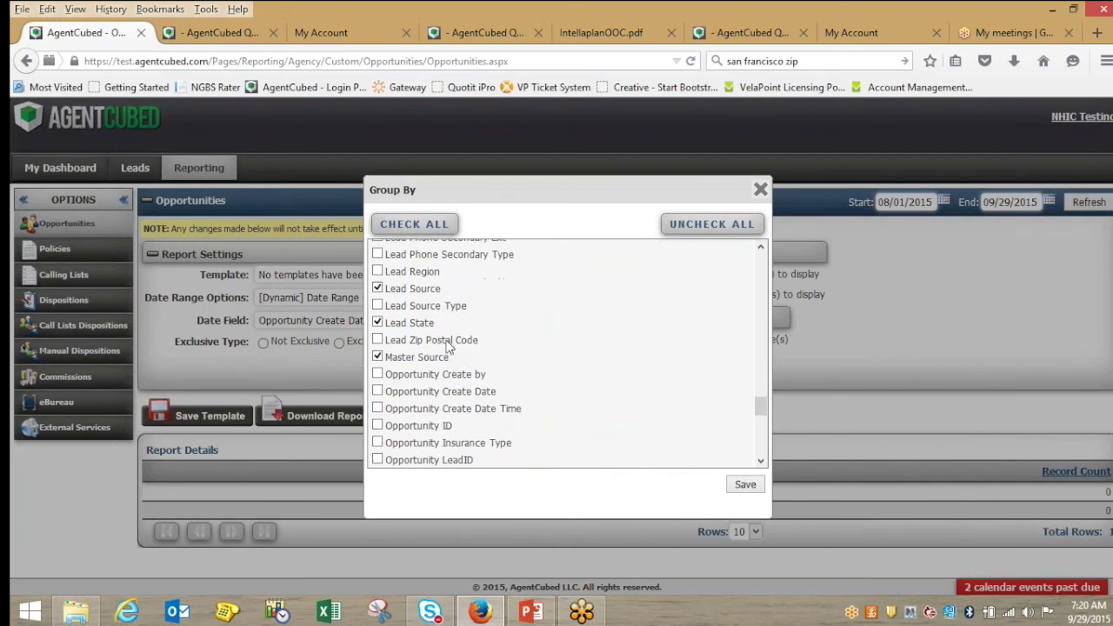
pyautogui.moveTo(451, 292); pyautogui.dragTo(389, 294)
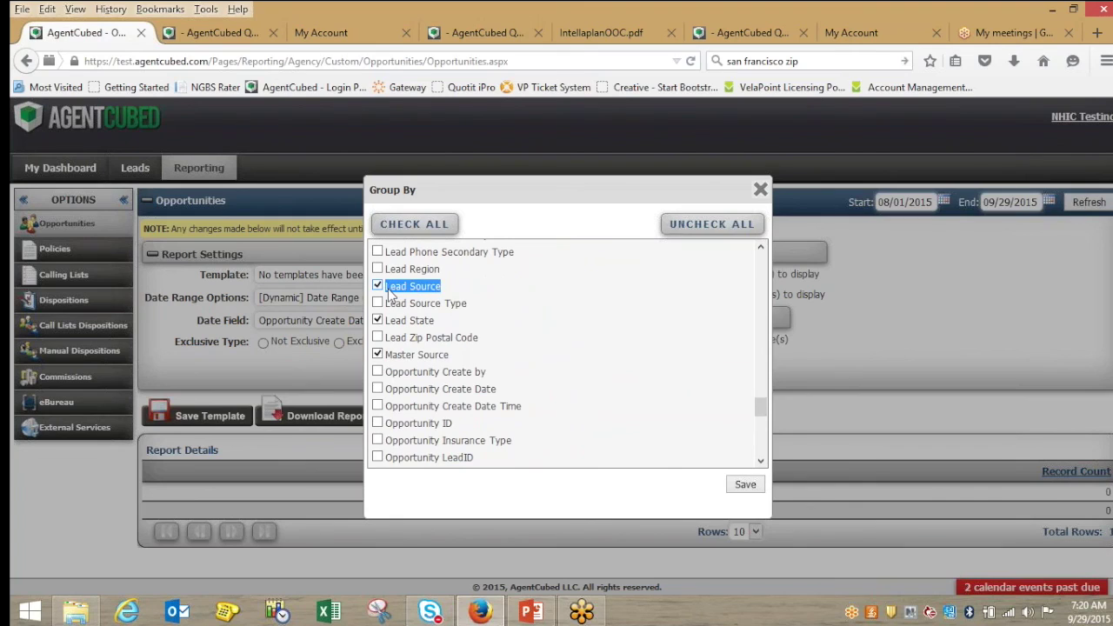
pyautogui.click(453, 288)
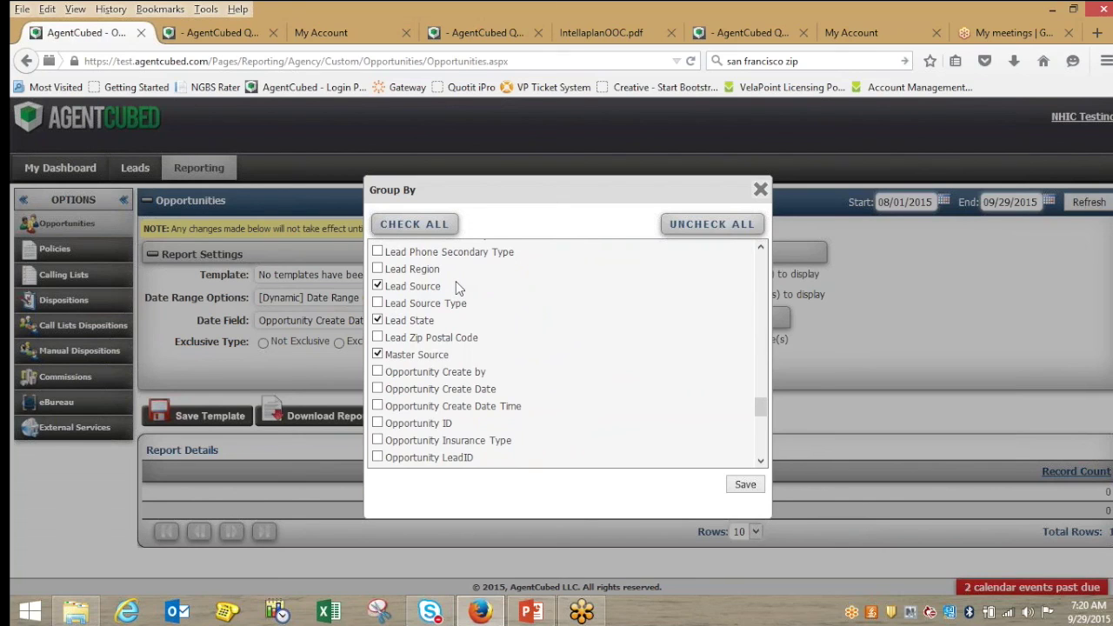
pyautogui.scroll(-1, 376, 353)
pyautogui.click(377, 350)
pyautogui.scroll(-2, 716, 461)
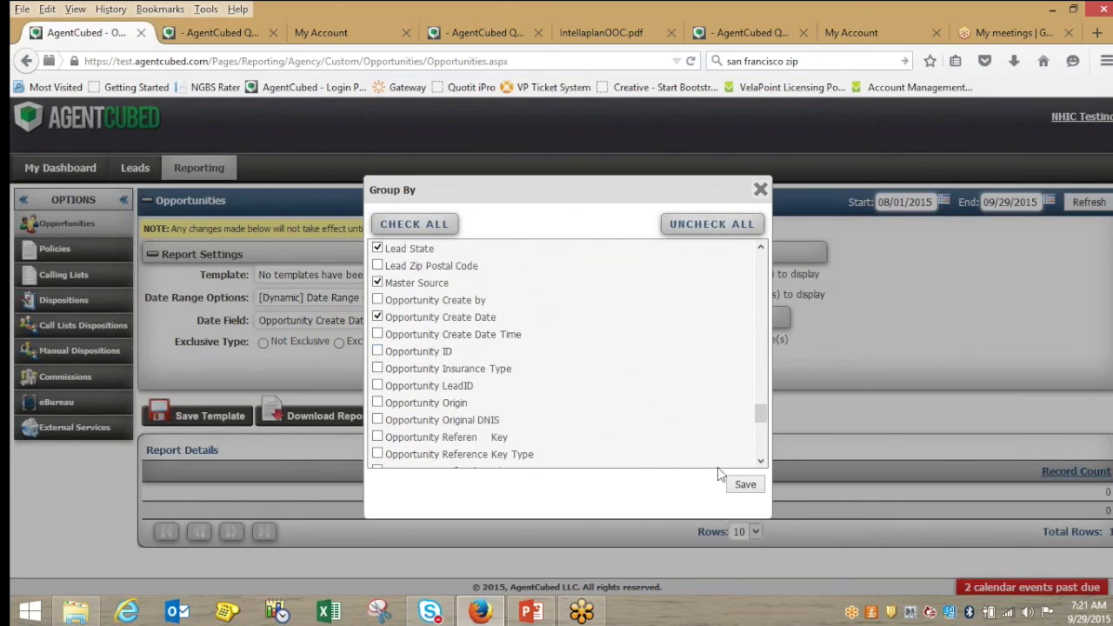
pyautogui.click(760, 488)
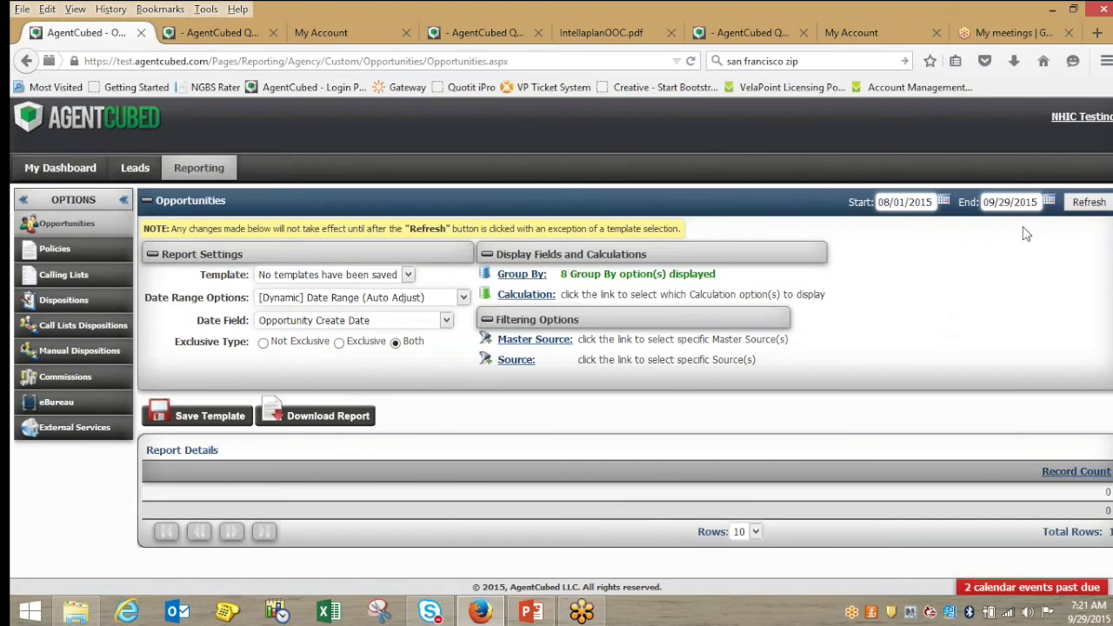
# Step: Run the 08/01/2015–09/29/2015 Opportunities report, review its 46 records, and download it as CSV
pyautogui.click(1100, 202)
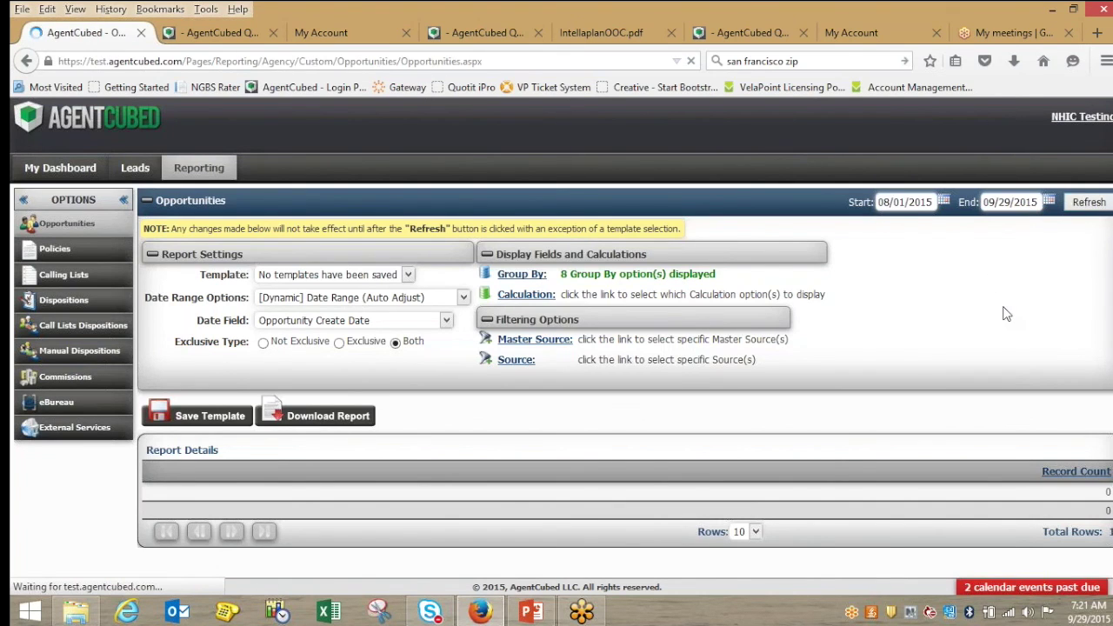
pyautogui.scroll(-2, 965, 320)
pyautogui.scroll(-3, 965, 320)
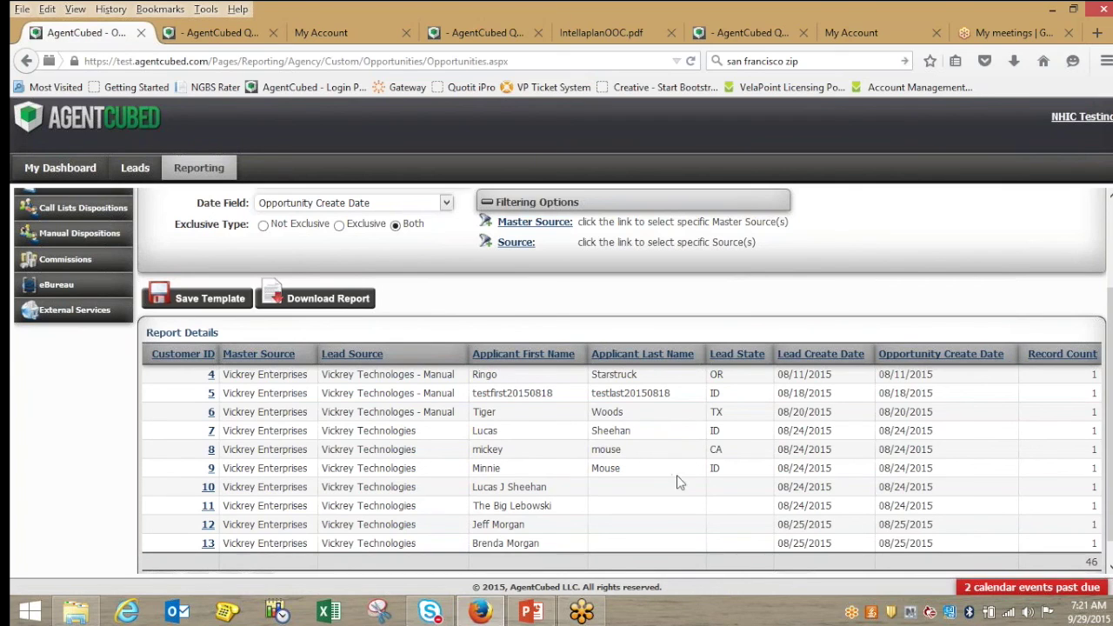
pyautogui.moveTo(952, 542); pyautogui.dragTo(283, 374)
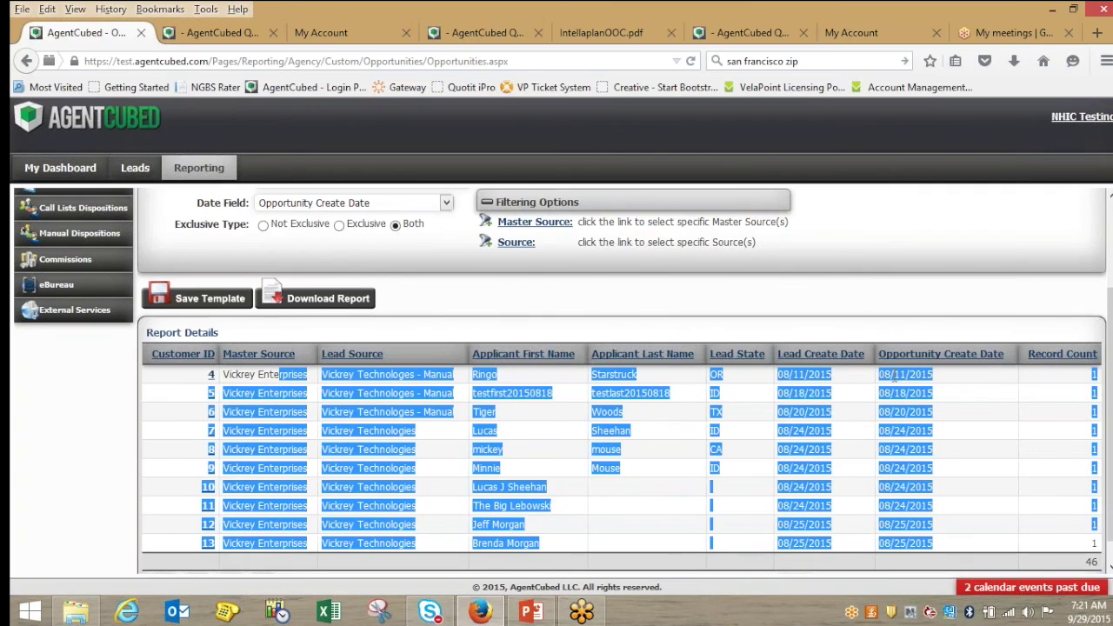
pyautogui.click(1023, 380)
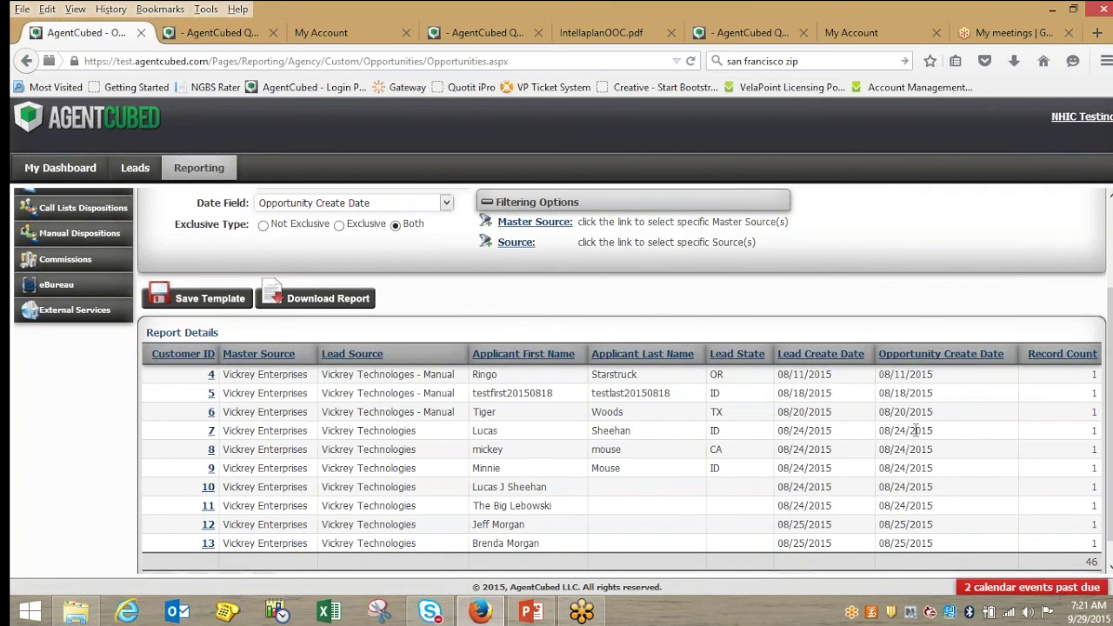
pyautogui.scroll(3, 549, 380)
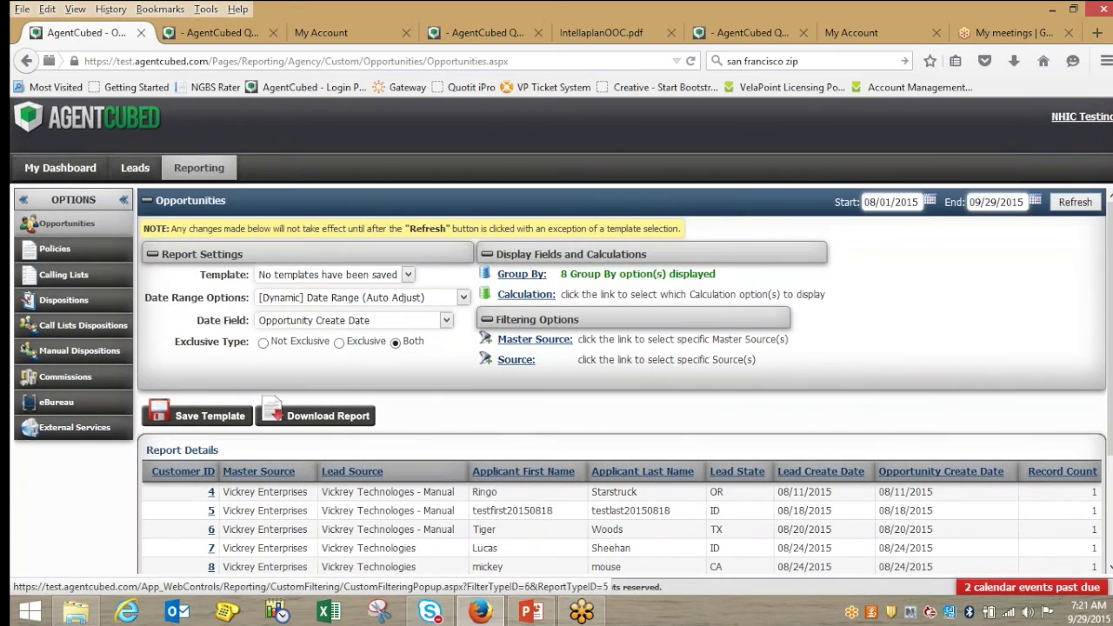
pyautogui.click(300, 419)
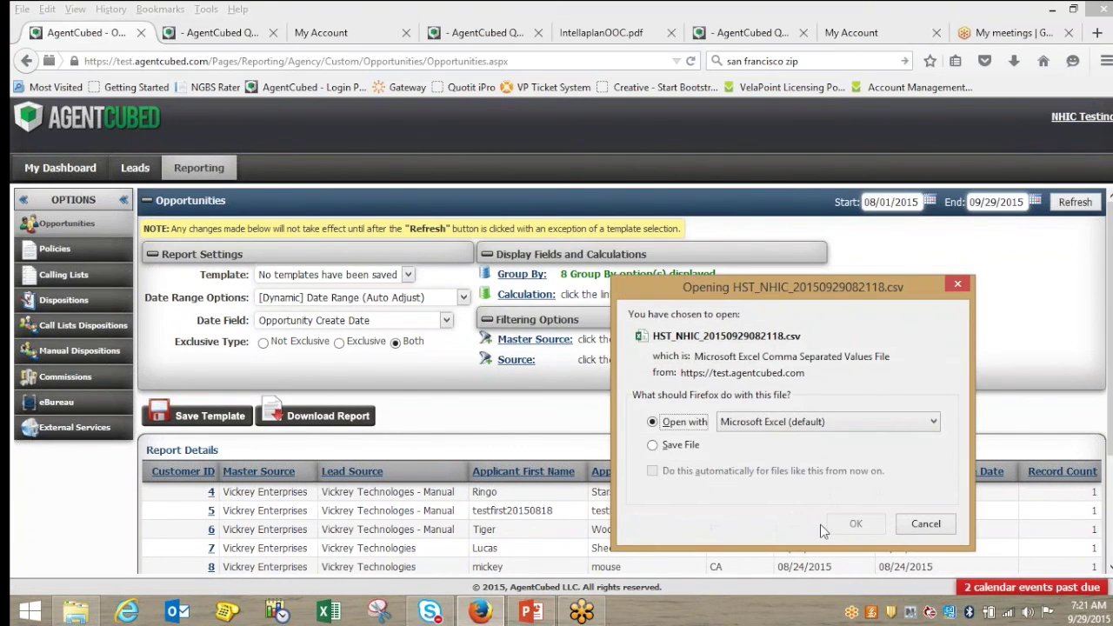
# Step: Open HST_NHIC_20150929082118.csv in Excel and AutoFit columns A through I
pyautogui.click(856, 523)
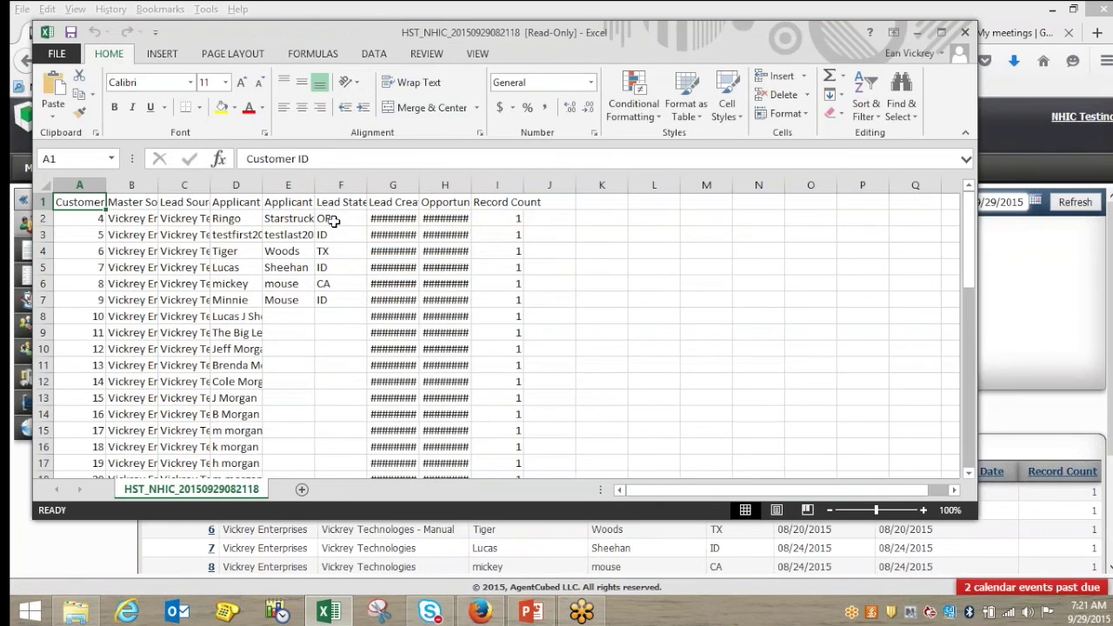
pyautogui.moveTo(97, 185); pyautogui.dragTo(522, 189)
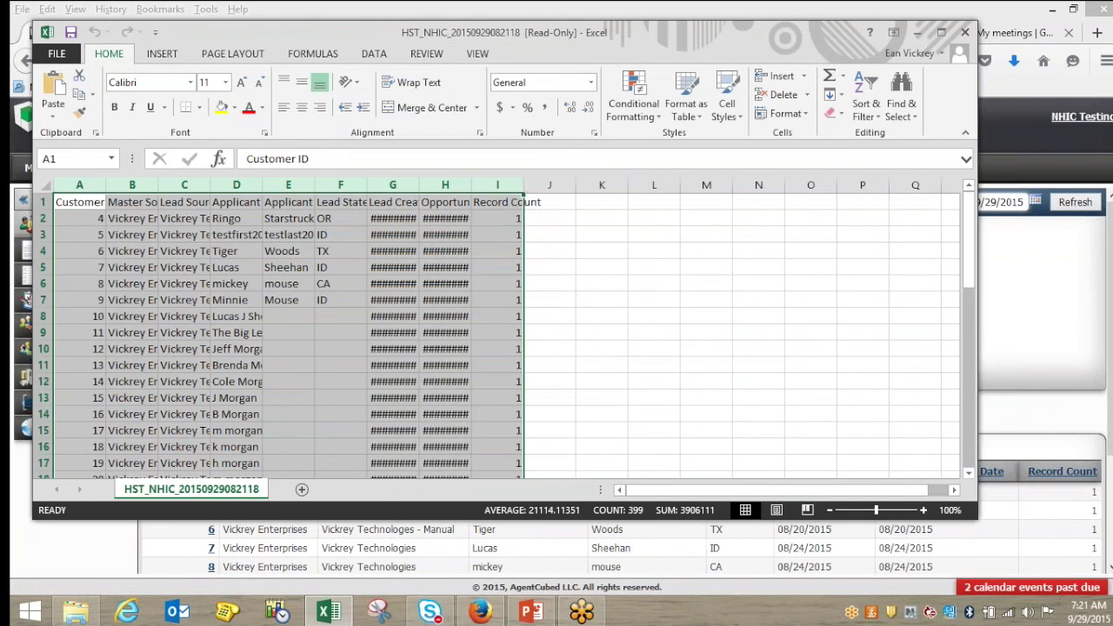
pyautogui.doubleClick(522, 185)
pyautogui.click(637, 284)
pyautogui.moveTo(687, 490); pyautogui.dragTo(684, 521)
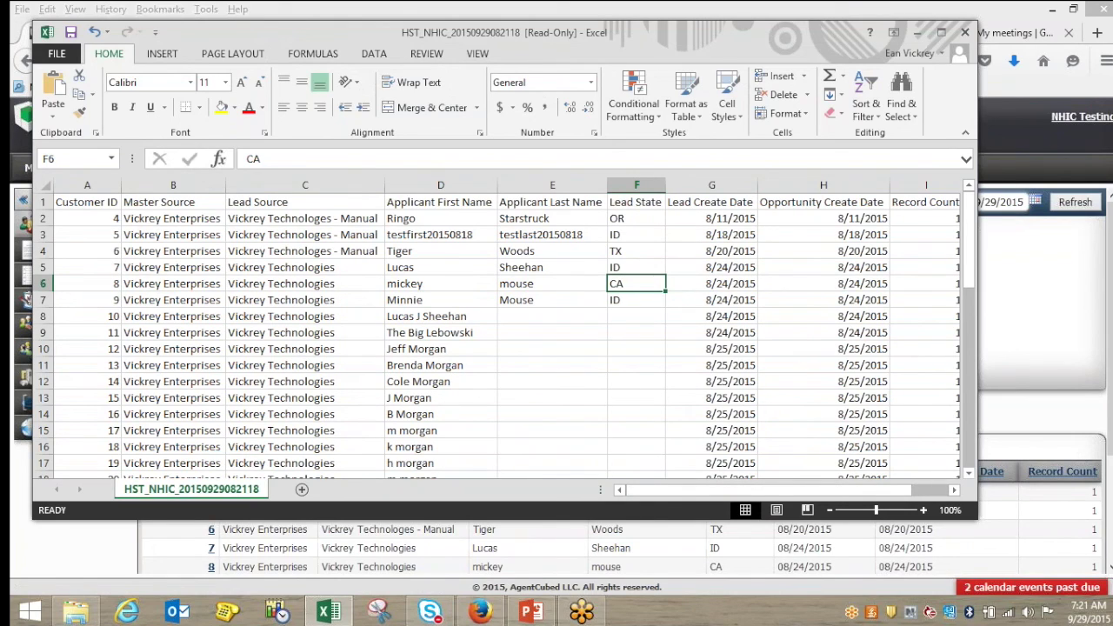
# Step: Close the exported spreadsheet without saving and switch to the Policies report
pyautogui.click(966, 33)
pyautogui.click(566, 328)
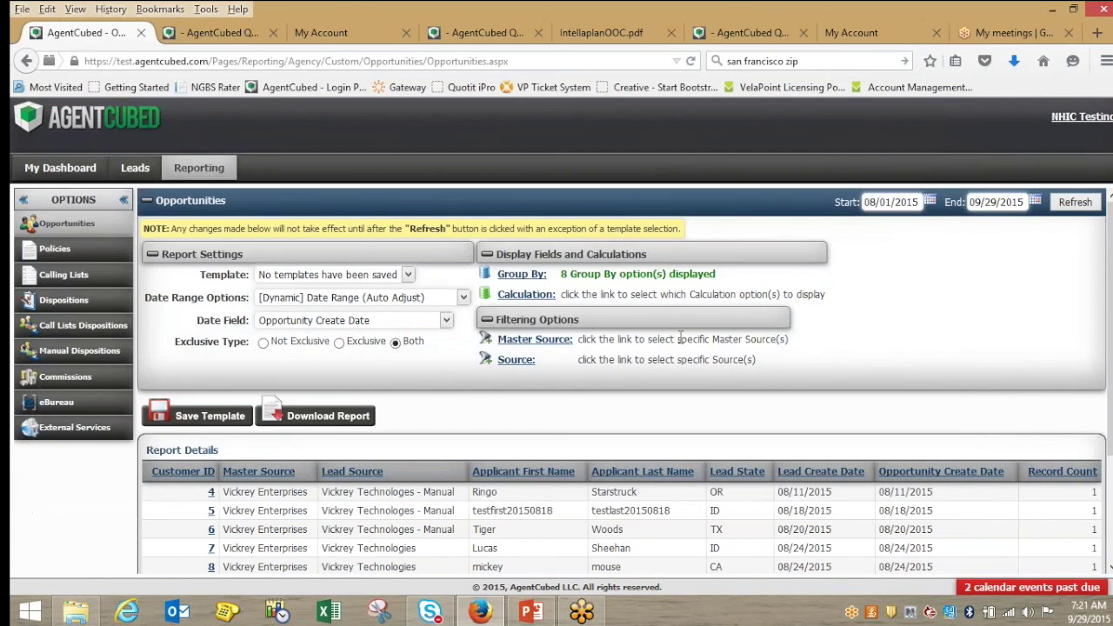
pyautogui.moveTo(199, 167)
pyautogui.click(198, 238)
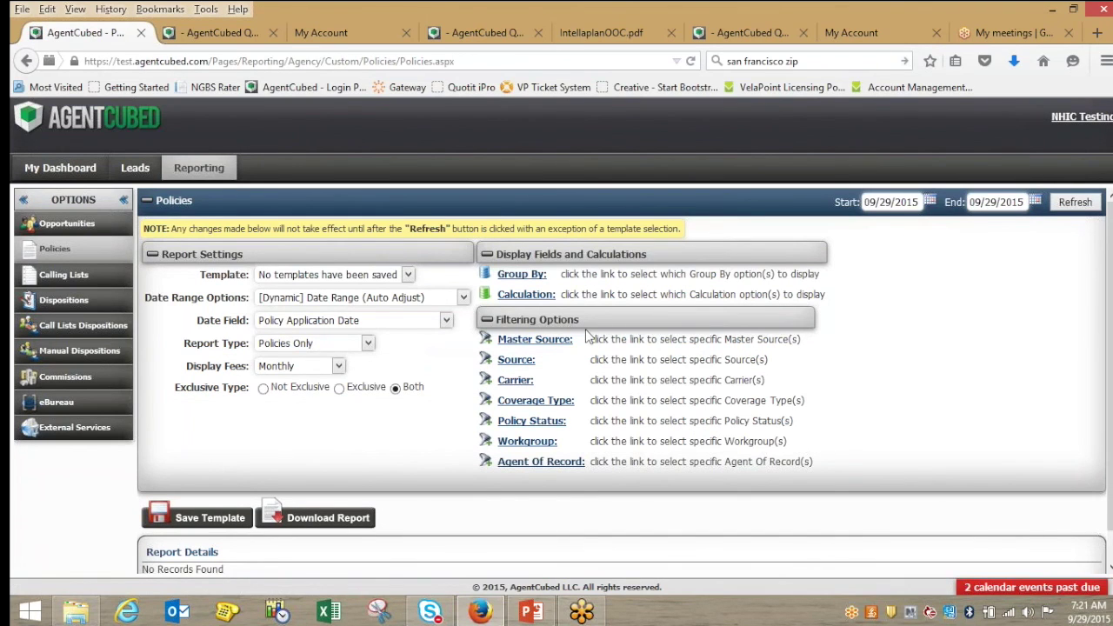
# Step: Browse the Policies Group By field list, save with nothing chosen, and go to My Dashboard
pyautogui.click(521, 274)
pyautogui.scroll(-10, 621, 348)
pyautogui.scroll(-12, 621, 348)
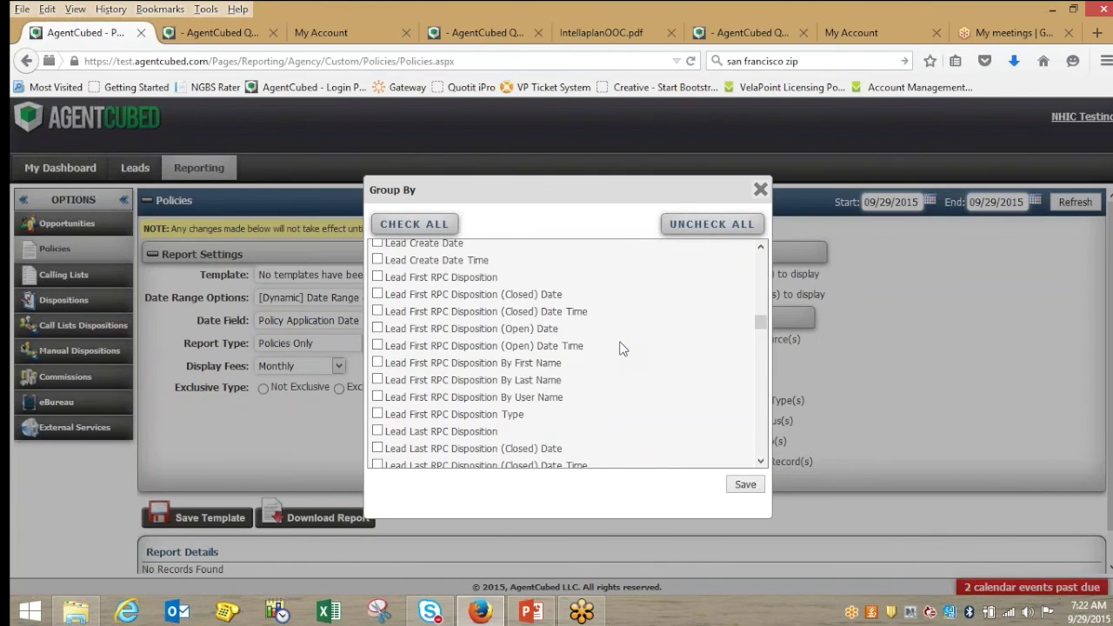
pyautogui.scroll(-15, 621, 347)
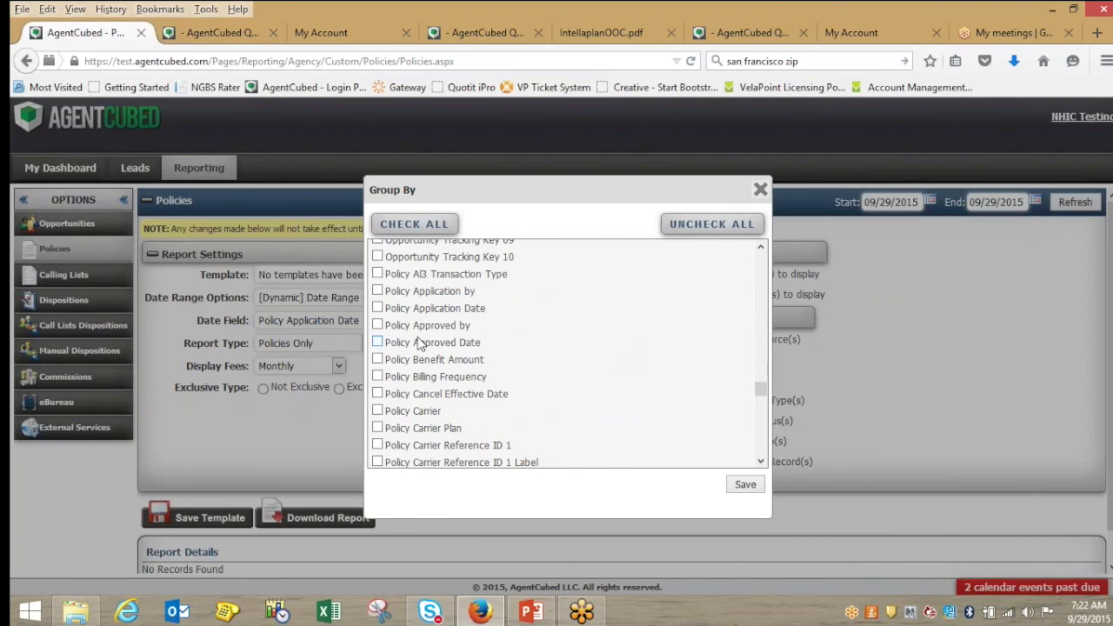
pyautogui.scroll(-1, 517, 372)
pyautogui.scroll(-1, 517, 372)
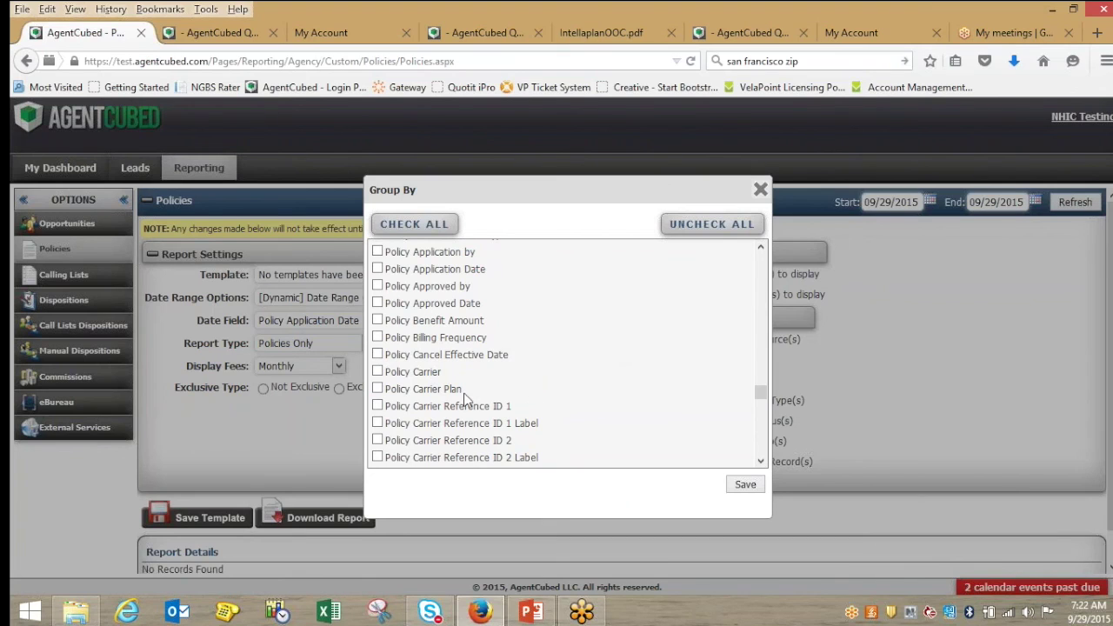
pyautogui.scroll(-2, 567, 392)
pyautogui.scroll(-5, 567, 392)
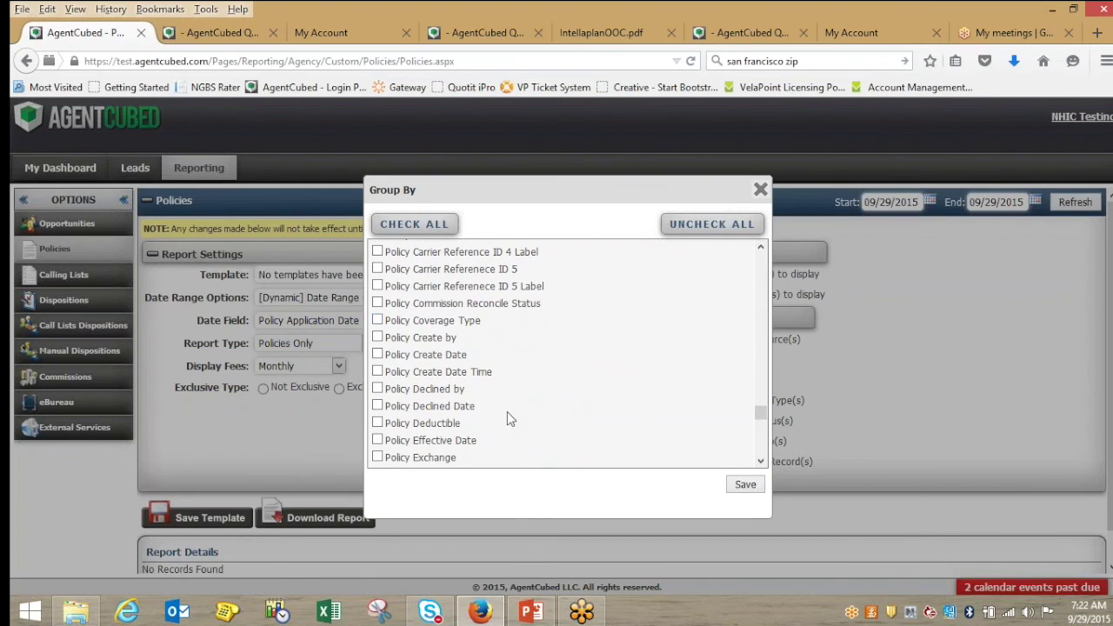
pyautogui.scroll(-1, 504, 421)
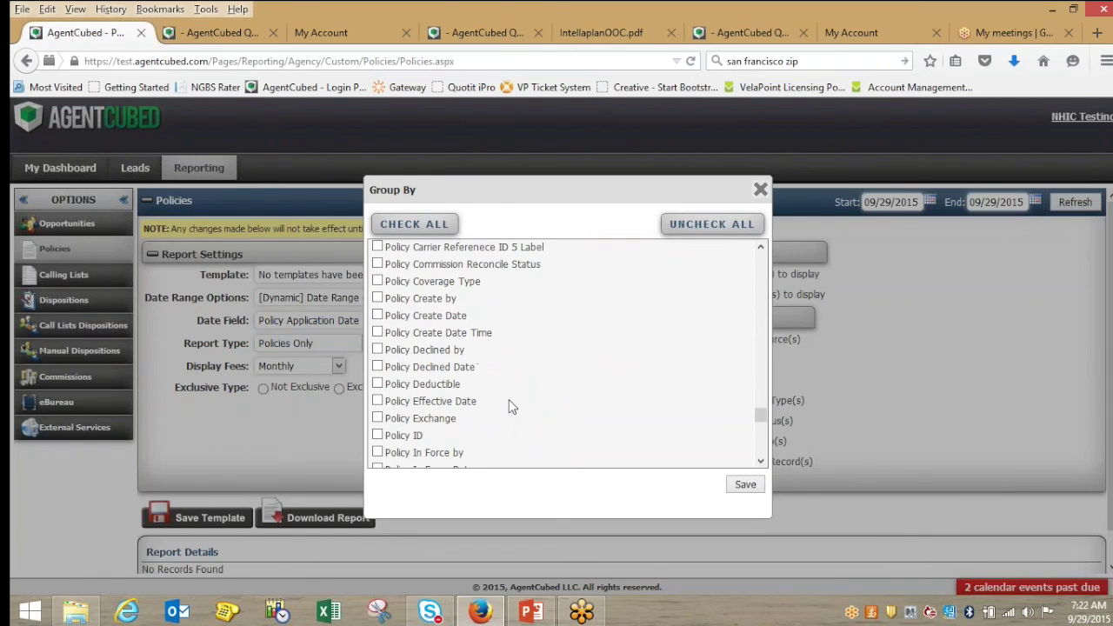
pyautogui.scroll(-4, 511, 406)
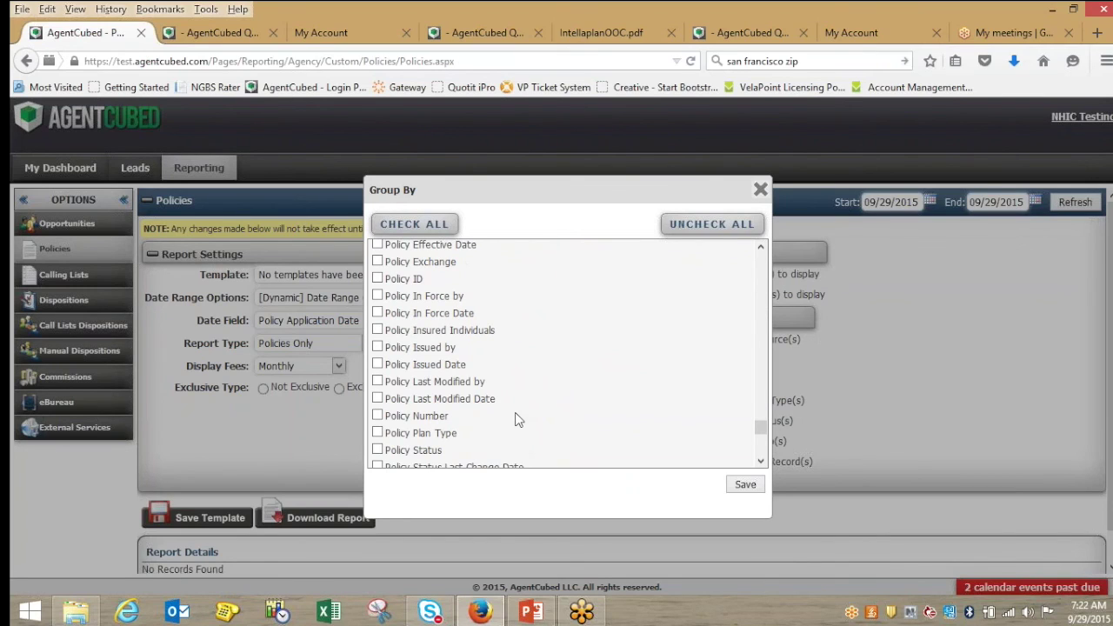
pyautogui.click(746, 486)
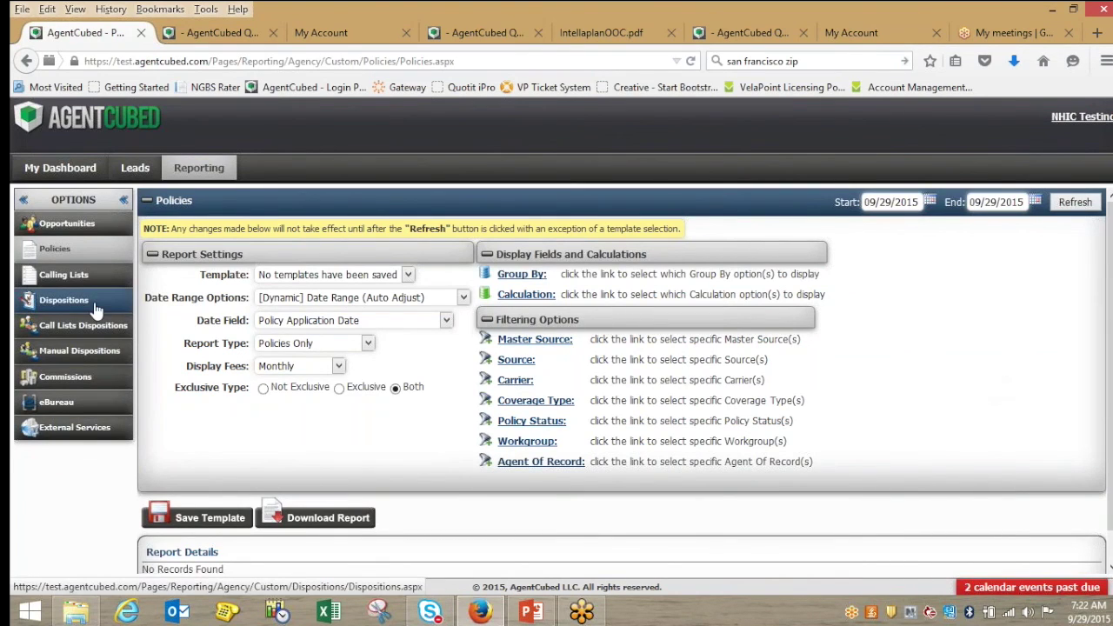
pyautogui.click(71, 174)
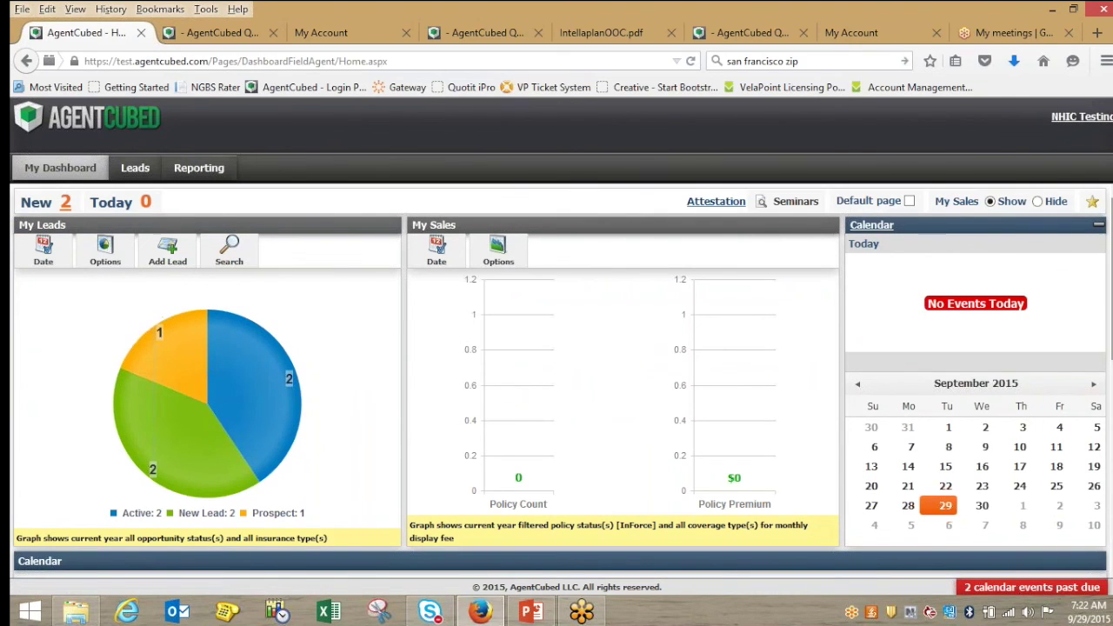
# Step: Draft a Phone Follow Up calendar event at 12:00 PM with start and end dates 10/06/2015
pyautogui.scroll(-1, 1000, 452)
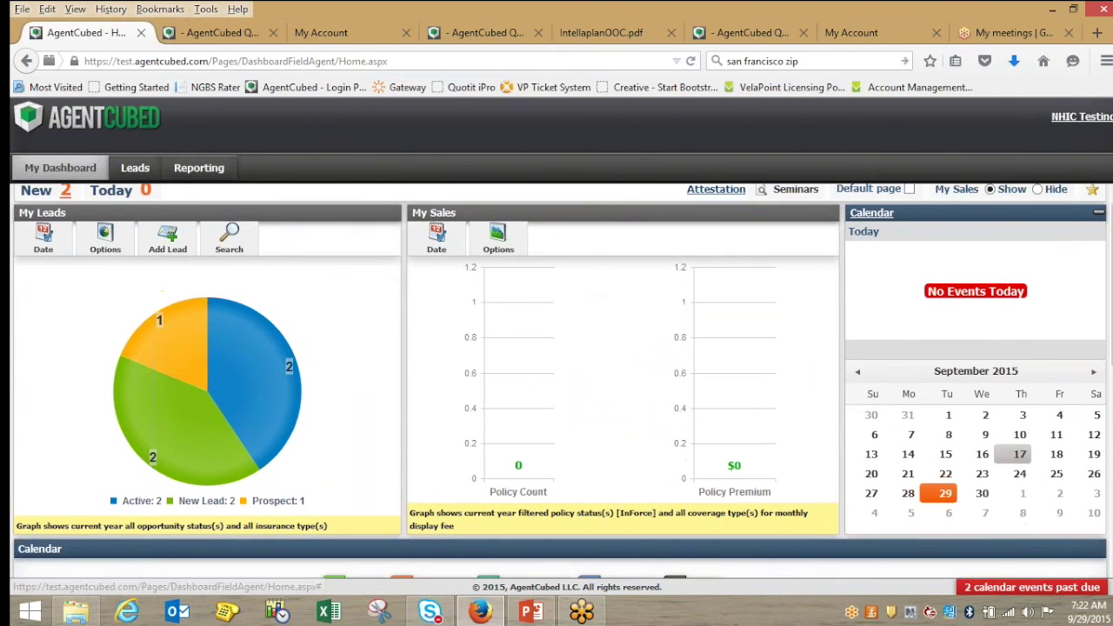
pyautogui.rightClick(981, 498)
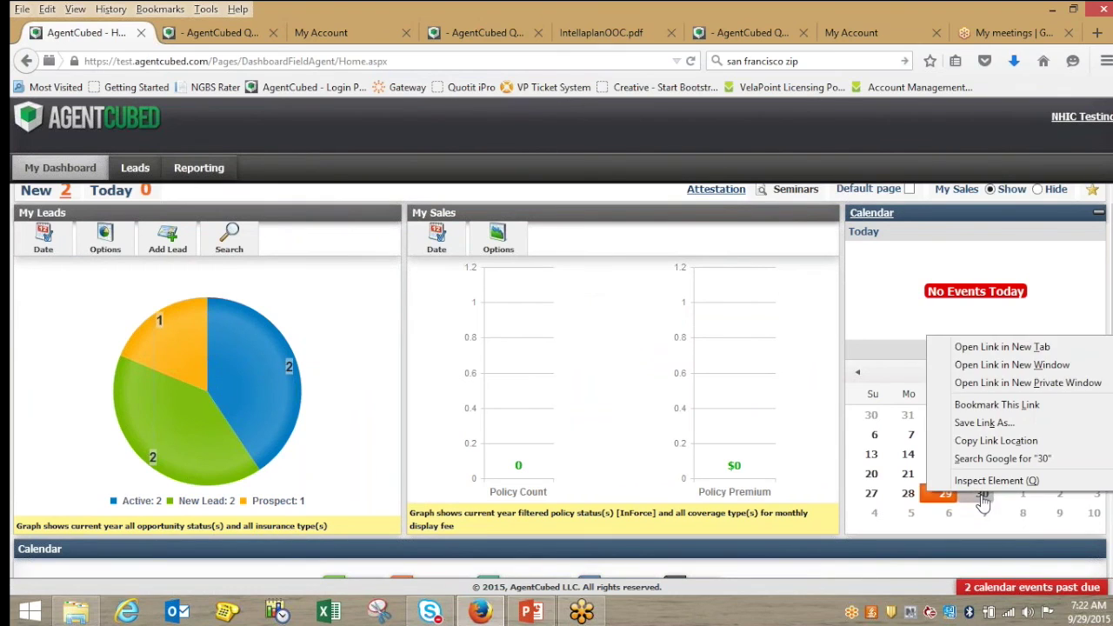
pyautogui.click(982, 500)
pyautogui.scroll(-2, 981, 500)
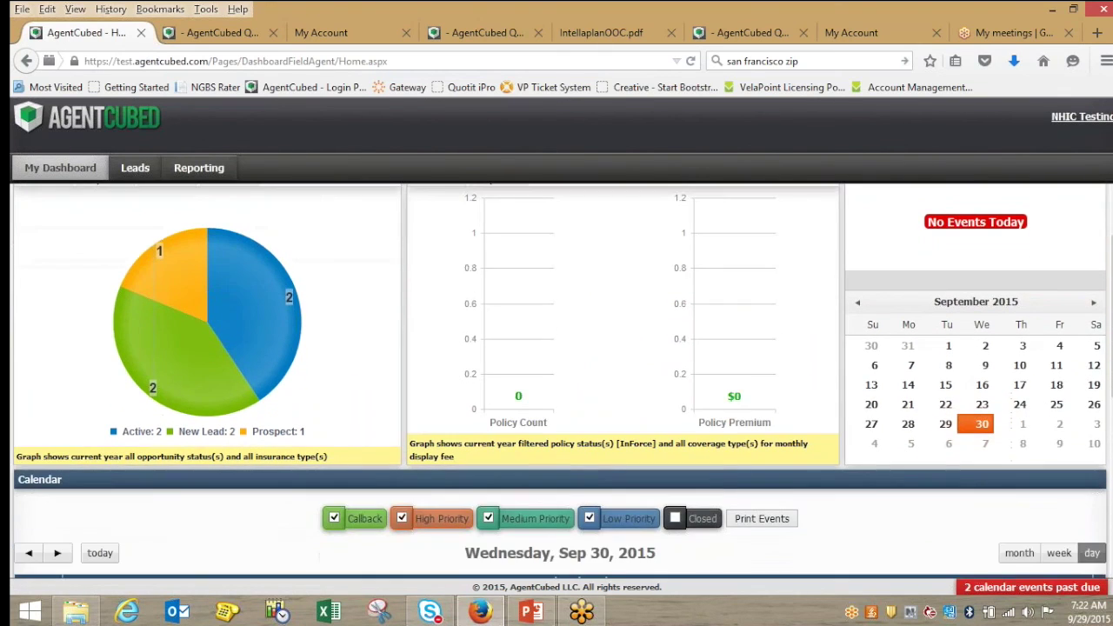
pyautogui.scroll(-5, 969, 497)
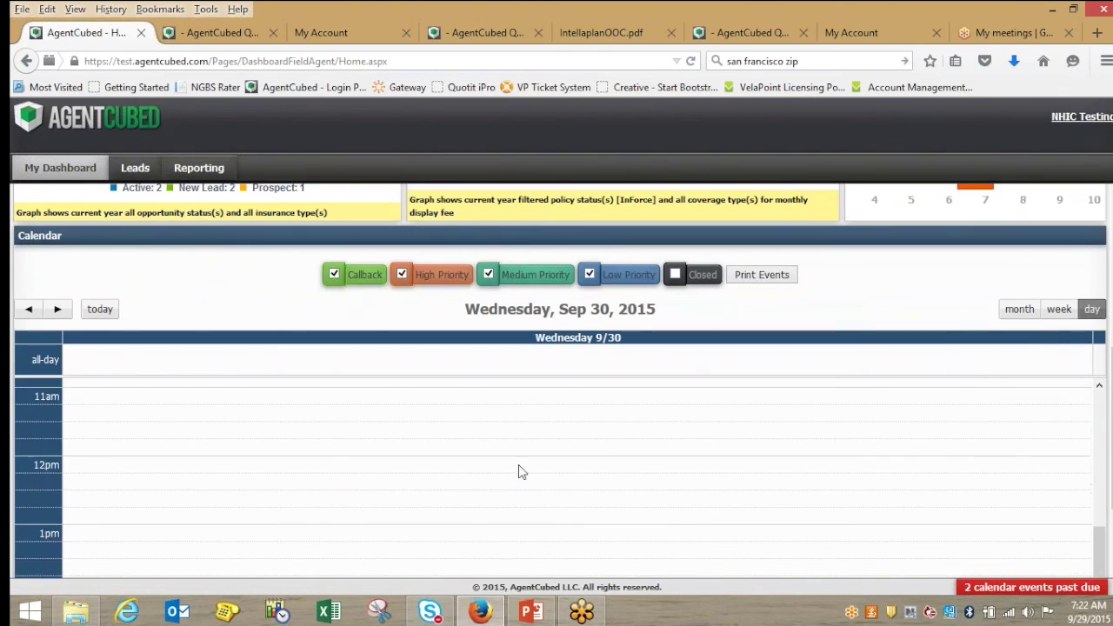
pyautogui.click(513, 470)
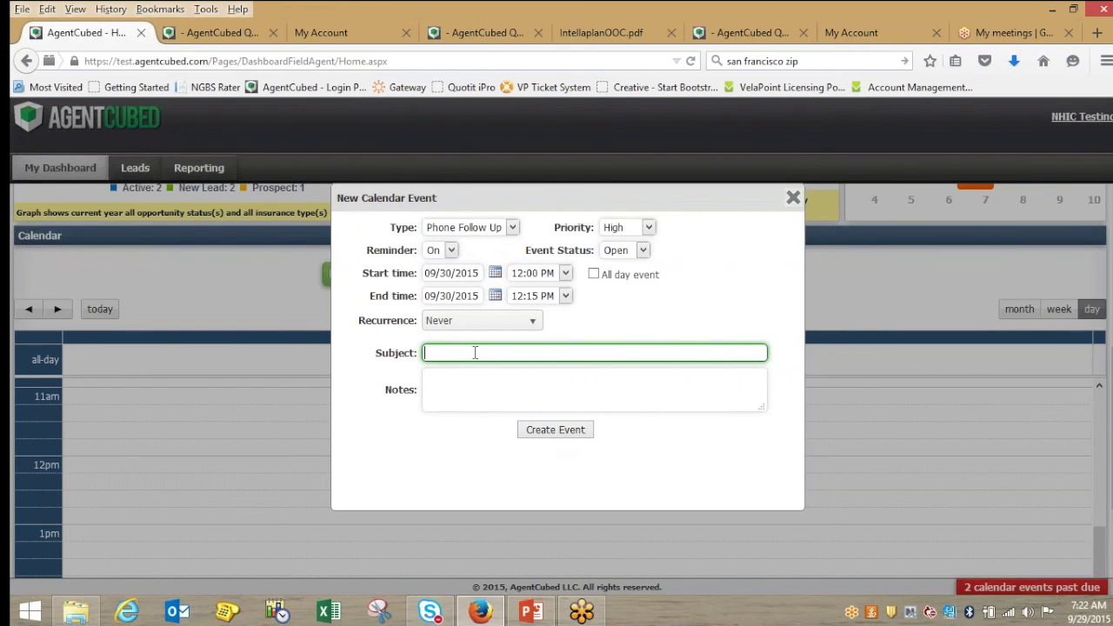
pyautogui.write('son Day')
pyautogui.click(497, 273)
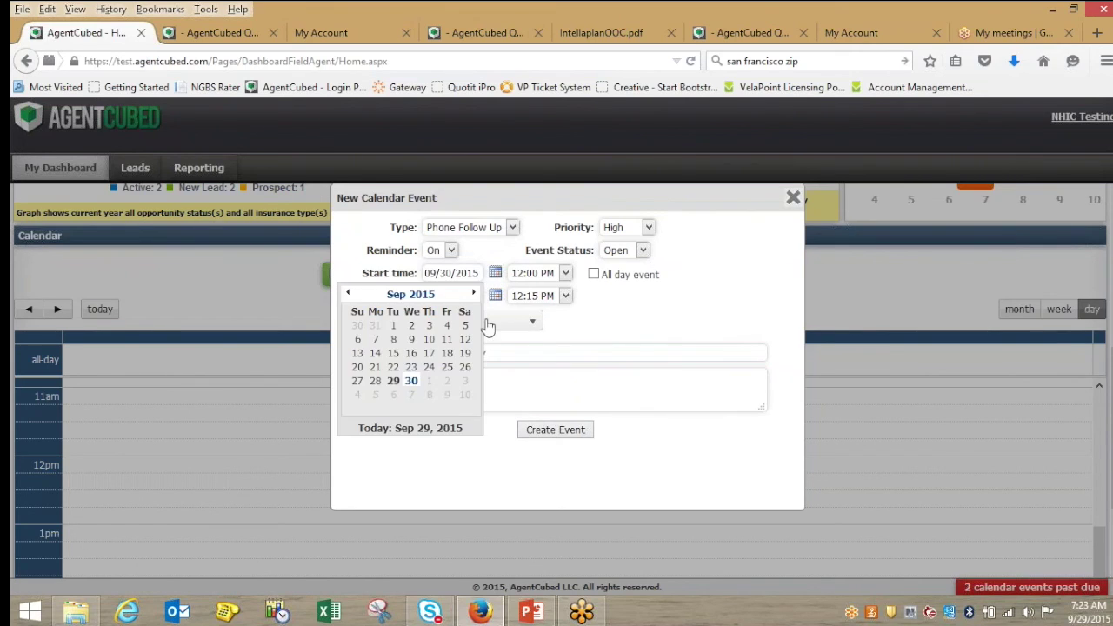
pyautogui.click(394, 395)
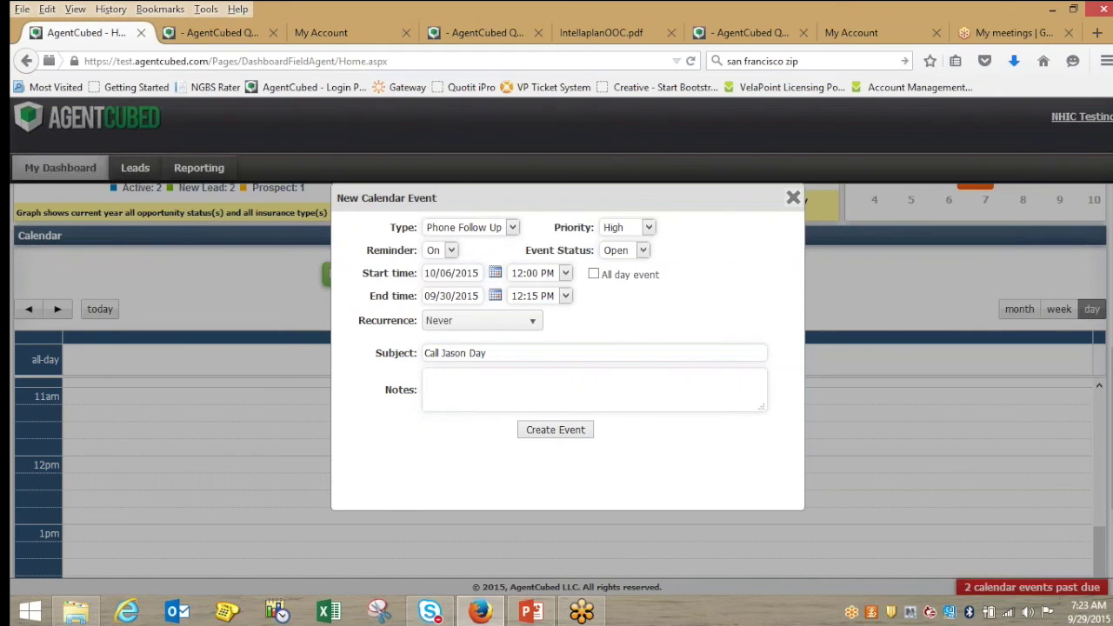
pyautogui.click(495, 295)
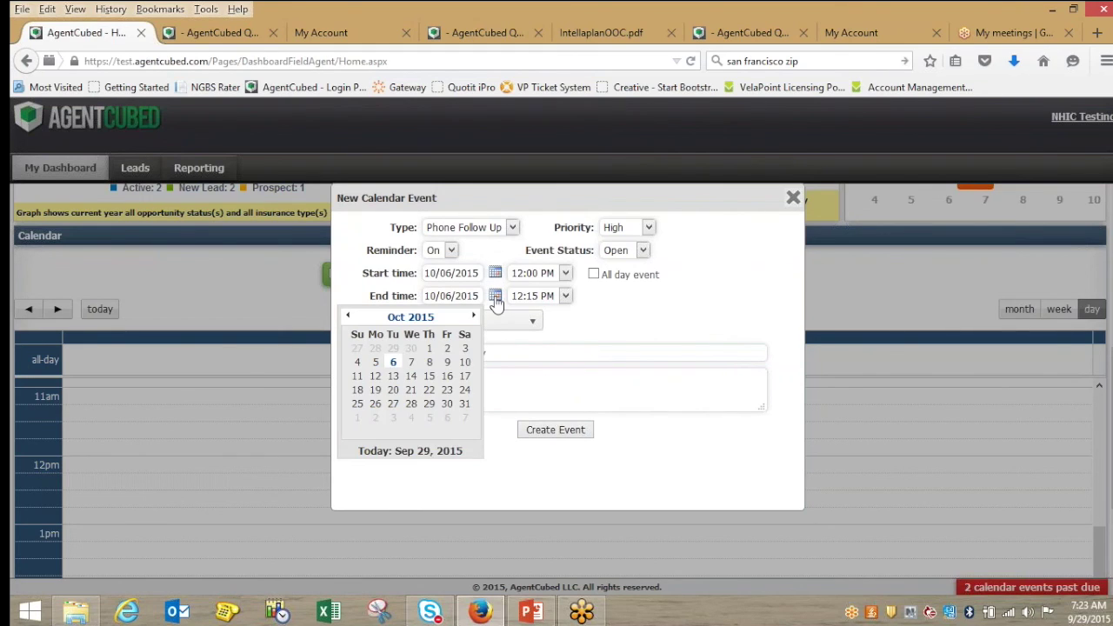
pyautogui.click(709, 346)
pyautogui.click(485, 392)
# Step: Start the PowerPoint slide show and advance to the next slide
pyautogui.click(530, 611)
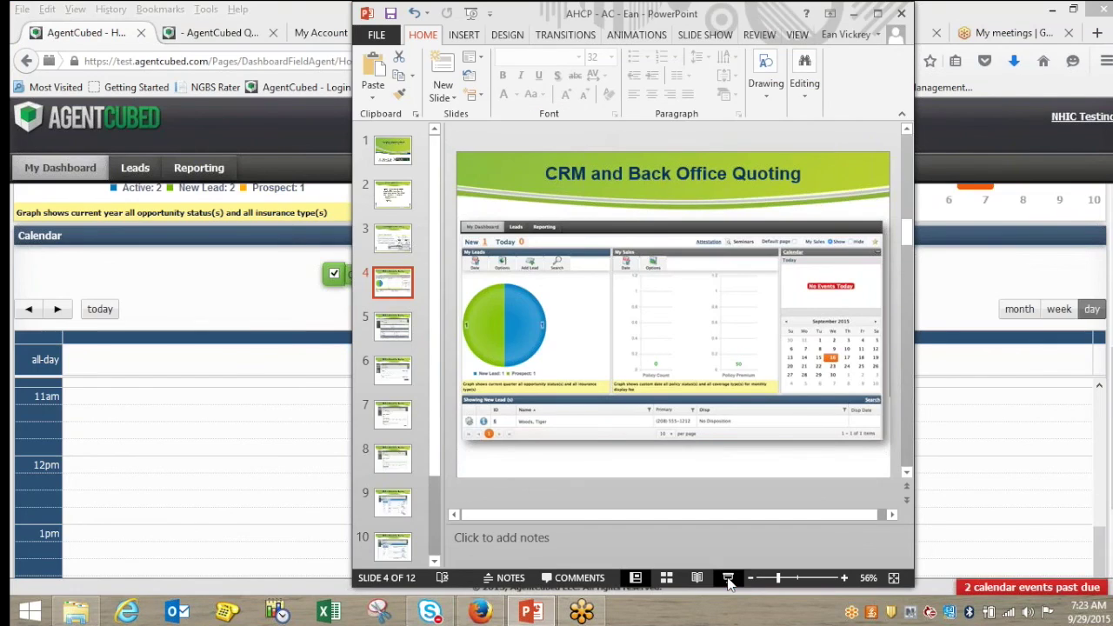
pyautogui.click(727, 581)
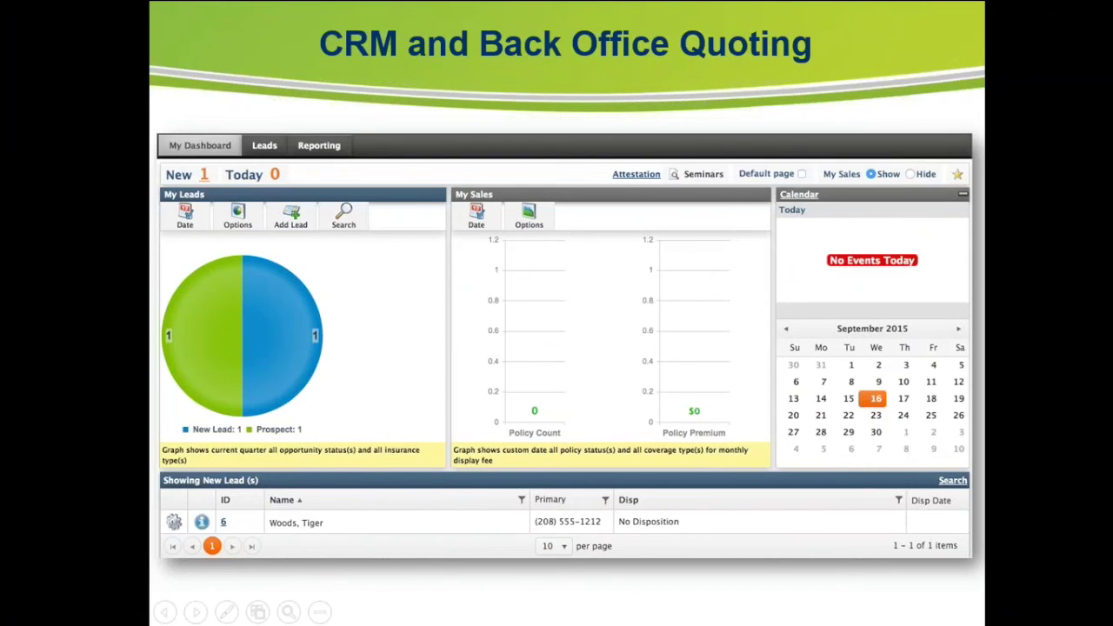
pyautogui.press('Right')
pyautogui.press('Right')
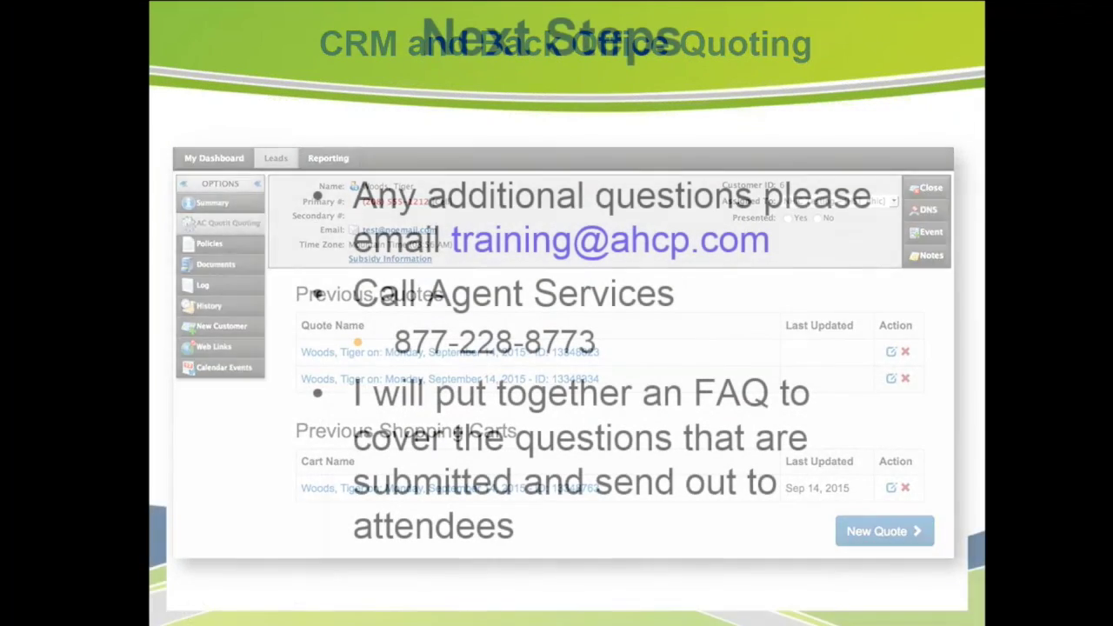